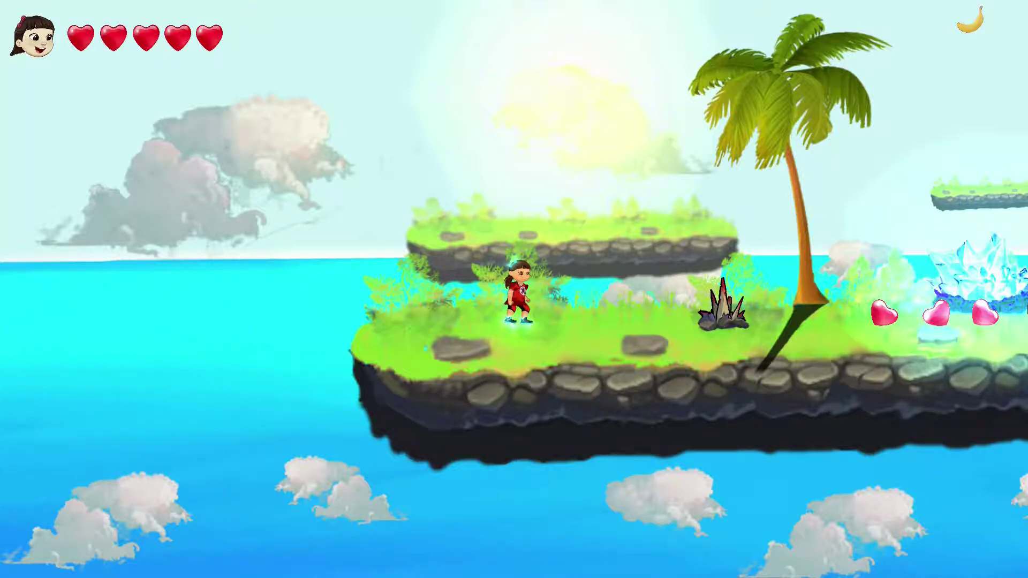
Step: Playtest the level, walking the girl into the spikes and jumping to show the knockback damage
{"action": "key", "text": "Right"}
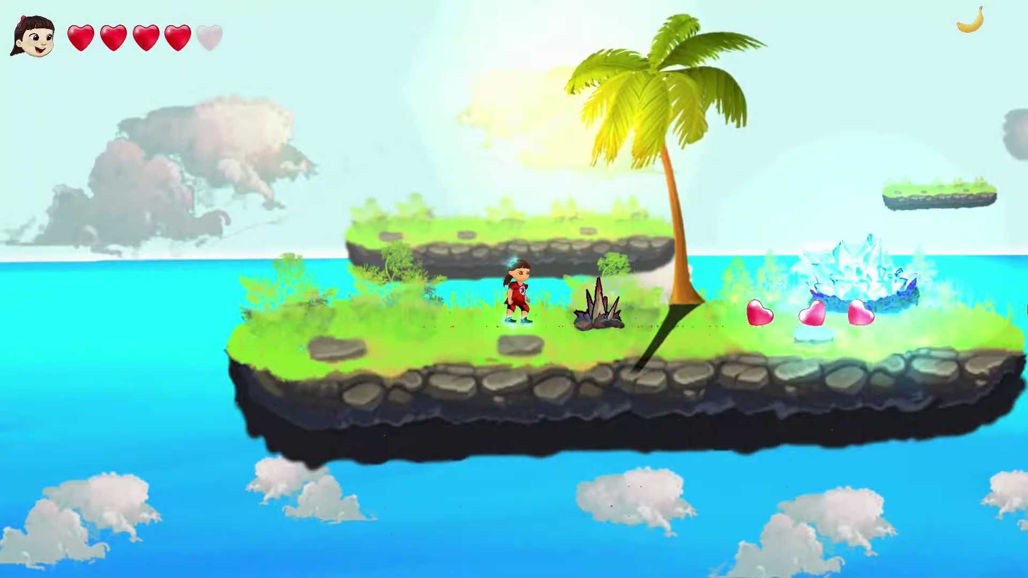
{"action": "key", "text": "Up"}
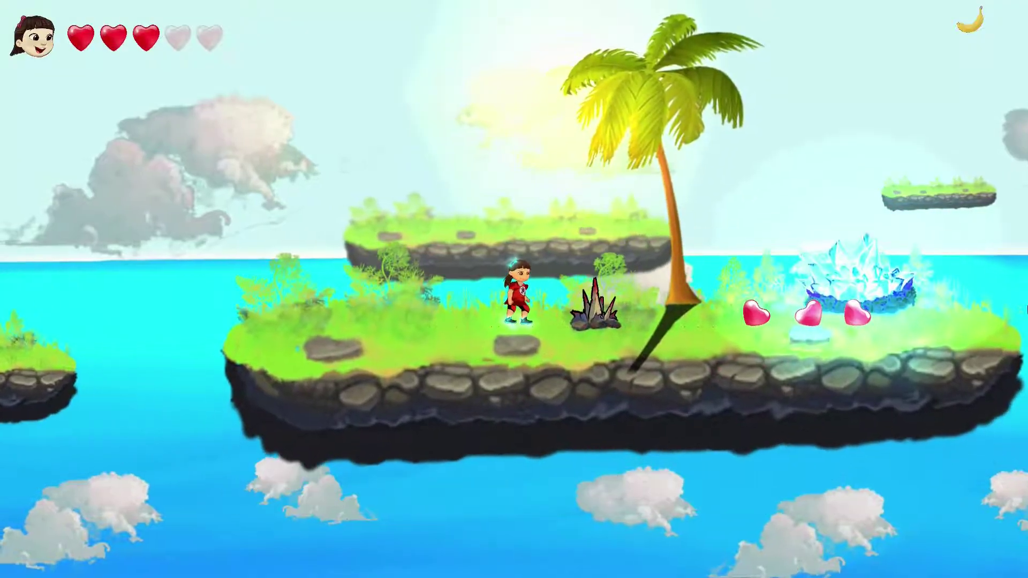
{"action": "key", "text": "Right"}
{"action": "key", "text": "Up"}
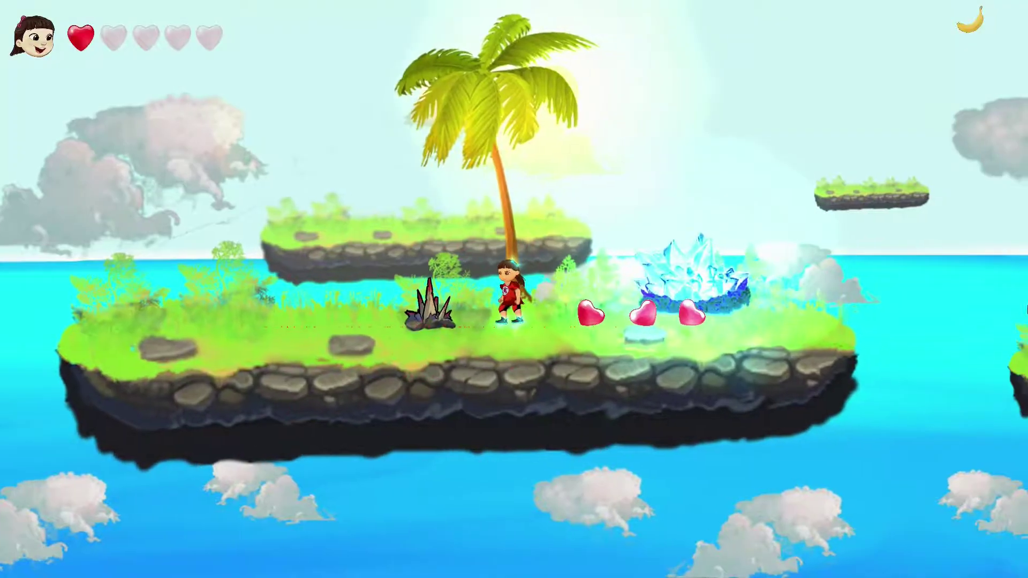
{"action": "key", "text": "Up"}
{"action": "key", "text": "Left"}
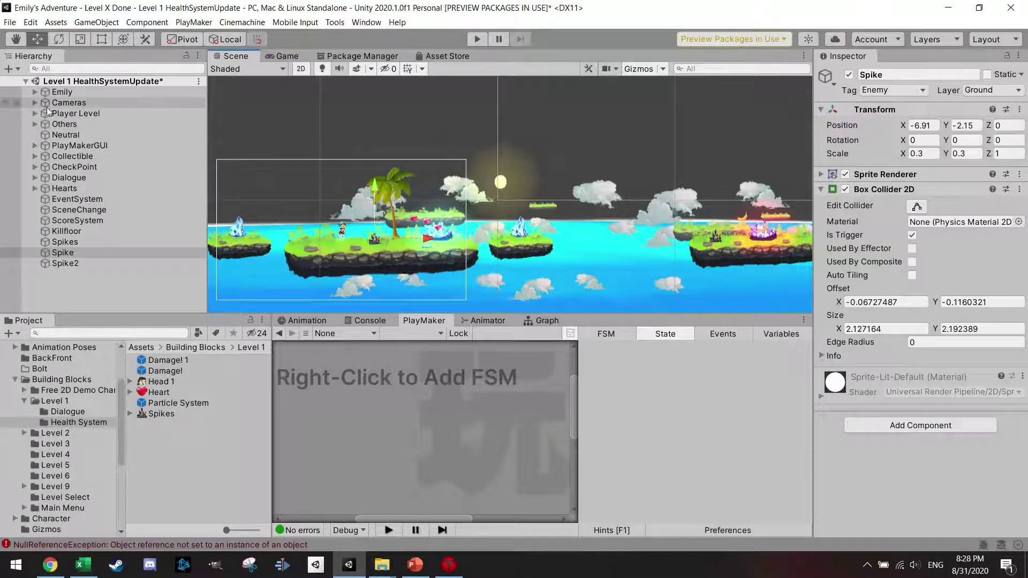
Step: Select Emily and frame her Health FSM graph, where TriggerState sends DamagePlayer
{"action": "left_click", "coordinate": [61, 93]}
{"action": "mouse_move", "coordinate": [378, 391]}
{"action": "middle_mouse_down"}
{"action": "mouse_move", "coordinate": [376, 457]}
{"action": "mouse_move", "coordinate": [329, 429]}
{"action": "middle_mouse_up"}
{"action": "scroll", "coordinate": [330, 430], "scroll_direction": "down", "scroll_amount": 3}
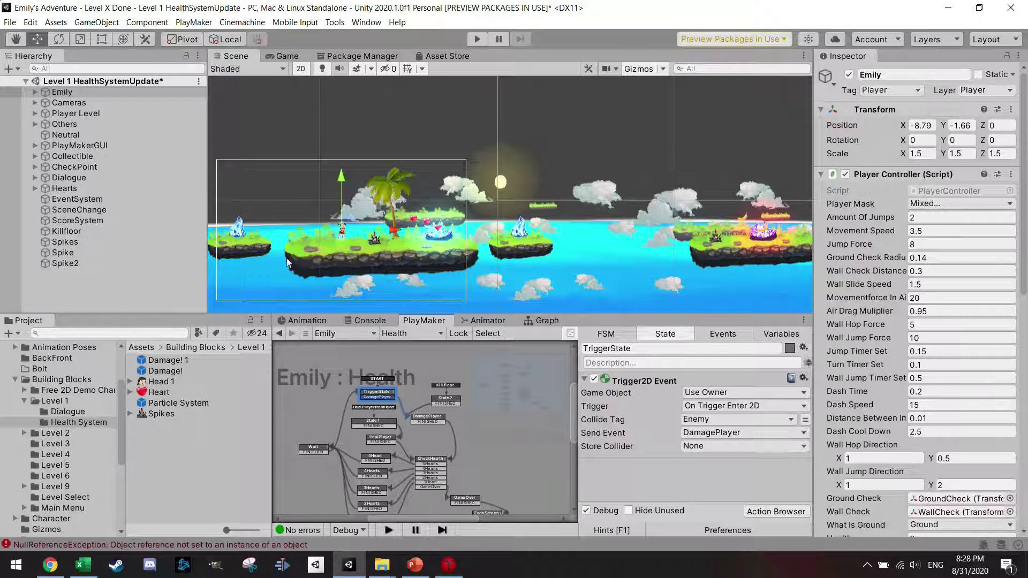
Step: Give the Spike a new FSM and rename its first state to Trigger
{"action": "double_click", "coordinate": [171, 253]}
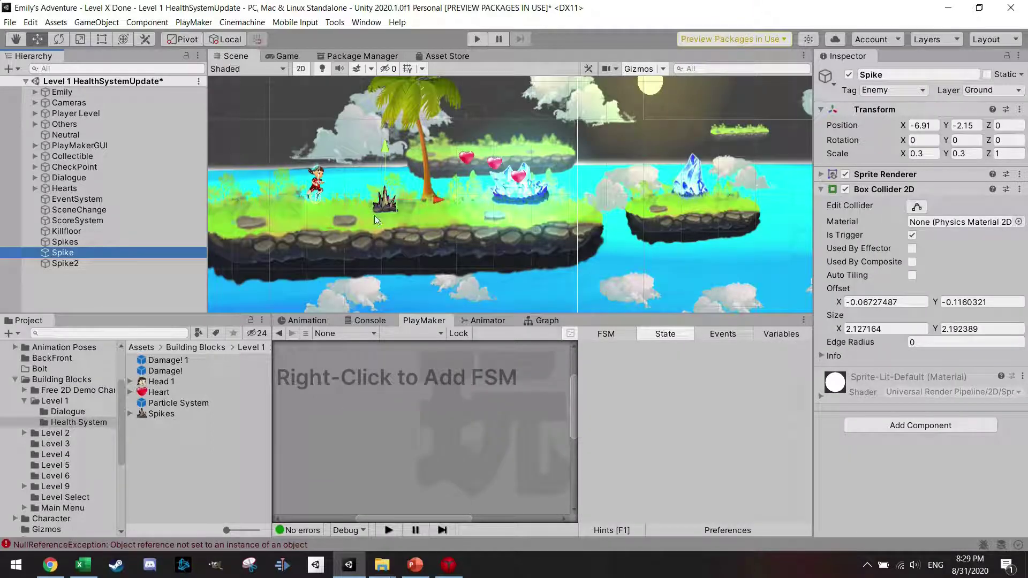
{"action": "right_click", "coordinate": [351, 376]}
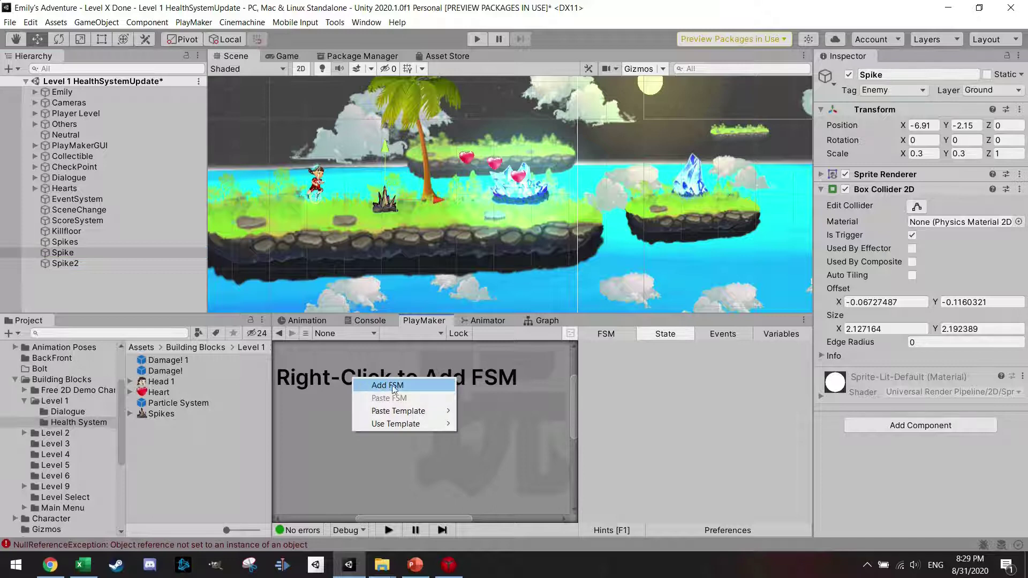
{"action": "left_click", "coordinate": [375, 384]}
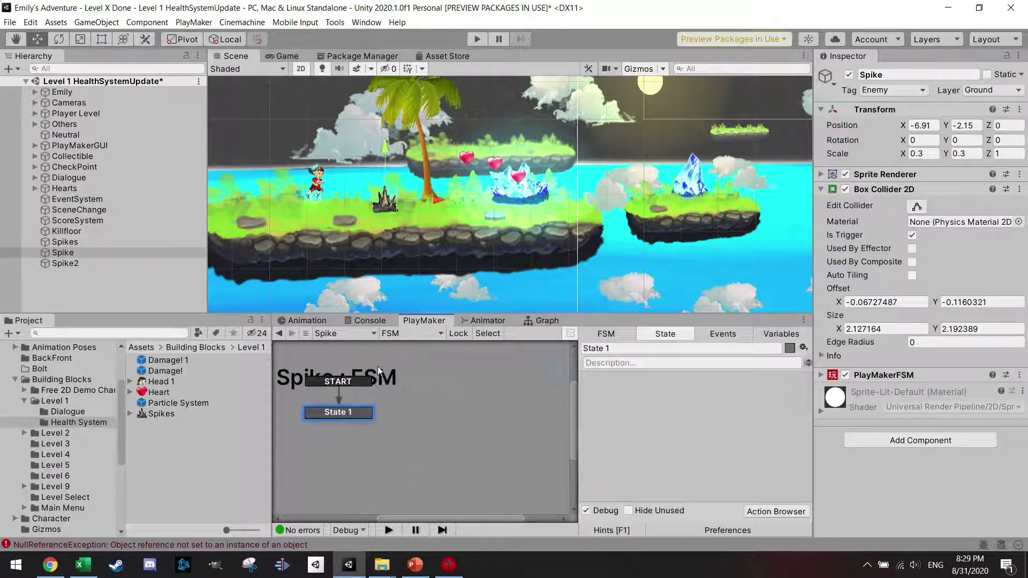
{"action": "left_click", "coordinate": [615, 348]}
{"action": "type", "text": "Trigg"}
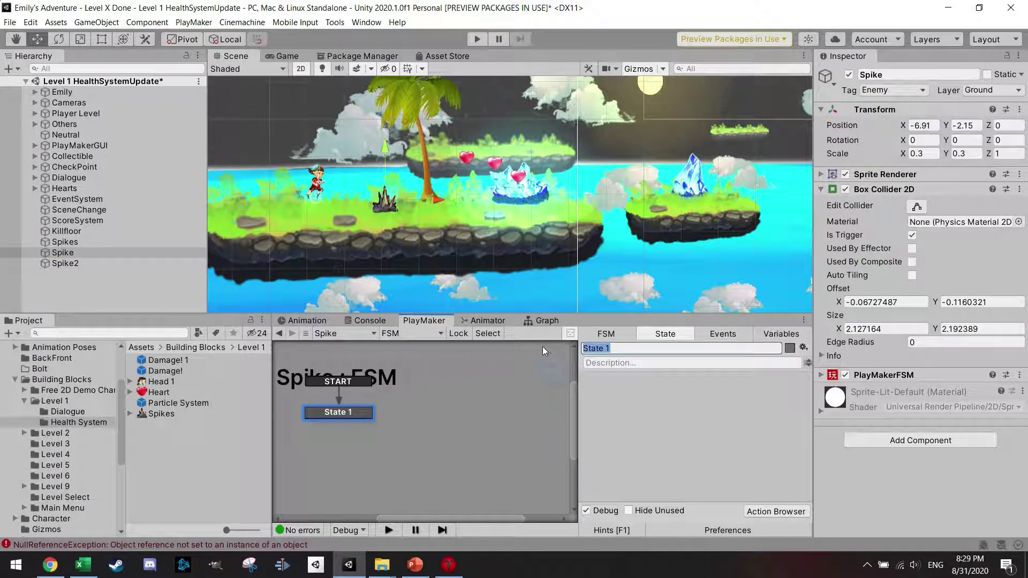
{"action": "type", "text": "er"}
Step: Add a Trigger2D Event action to Trigger with Collide Tag set to Player
{"action": "left_click", "coordinate": [776, 512]}
{"action": "type", "text": "trigg"}
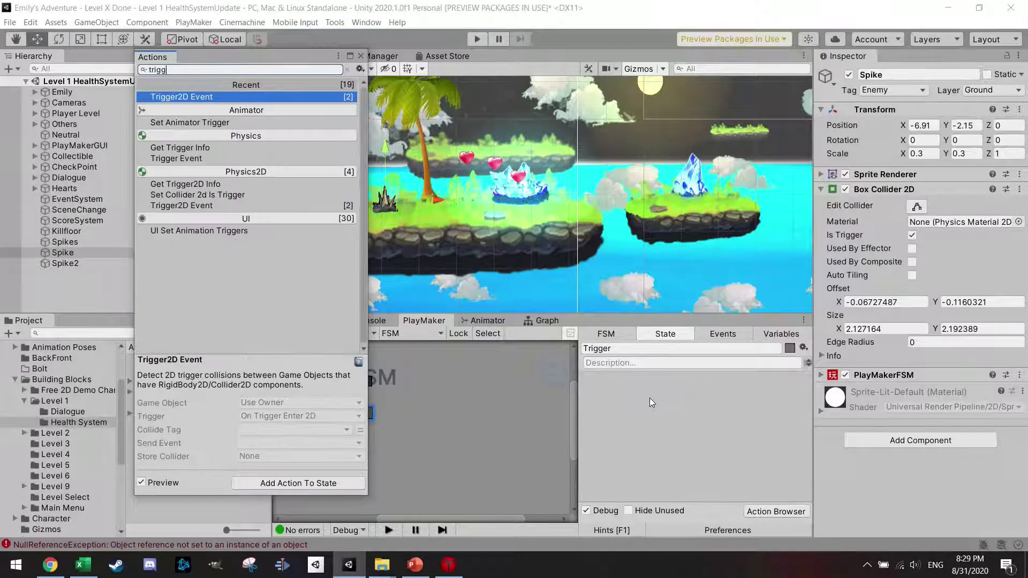
{"action": "key", "text": "Return"}
{"action": "left_click", "coordinate": [360, 56]}
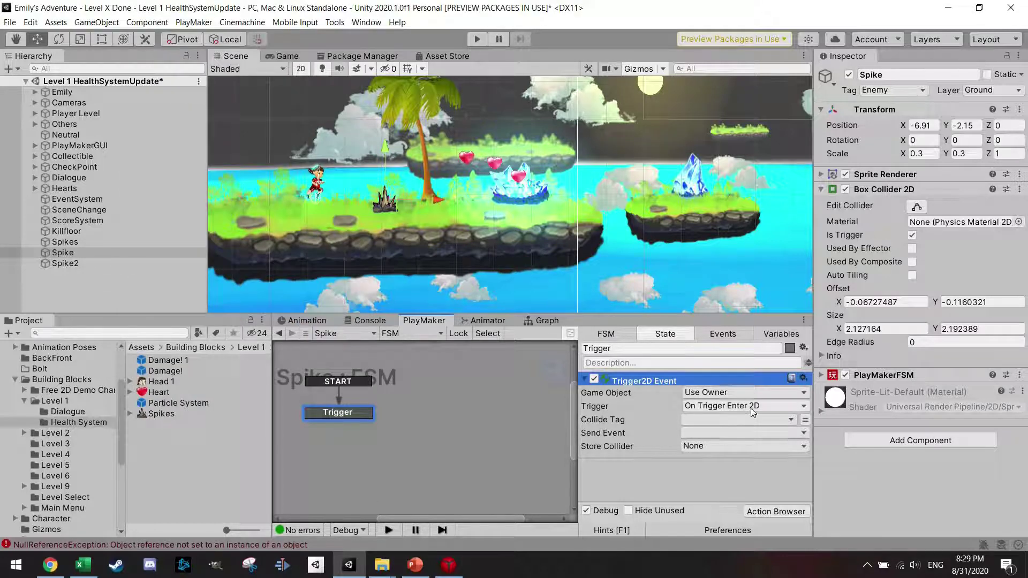
{"action": "left_click", "coordinate": [762, 419]}
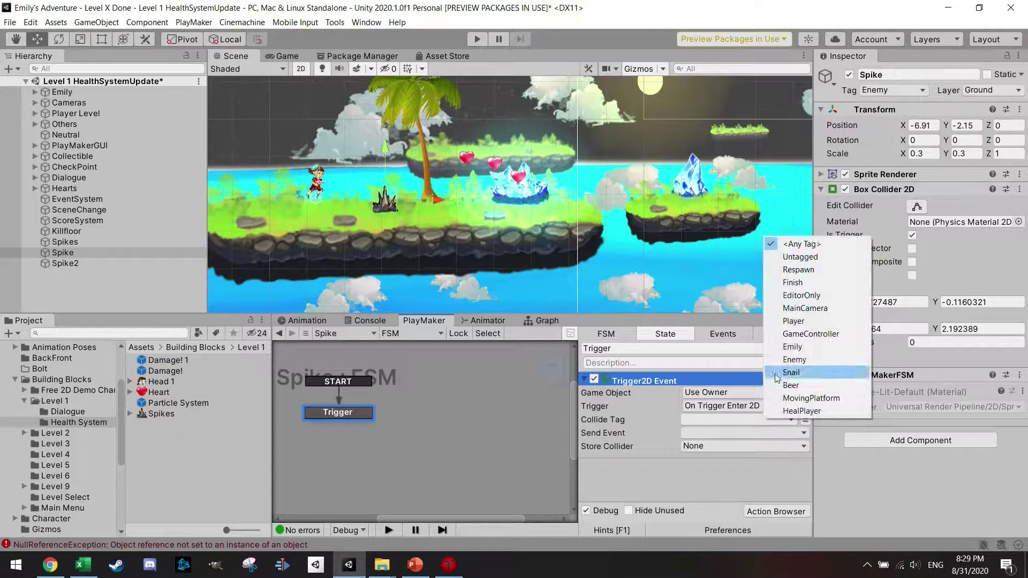
{"action": "left_click", "coordinate": [792, 321]}
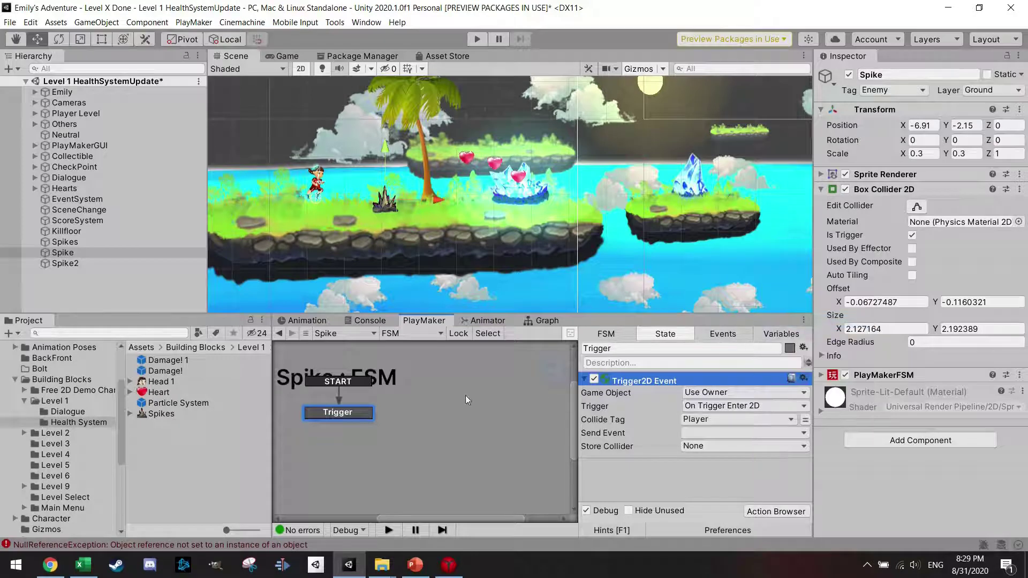
Step: Add a FINISHED transition to the Trigger state and have it send FINISHED
{"action": "right_click", "coordinate": [359, 408]}
{"action": "key", "text": "Escape"}
{"action": "right_click", "coordinate": [343, 411]}
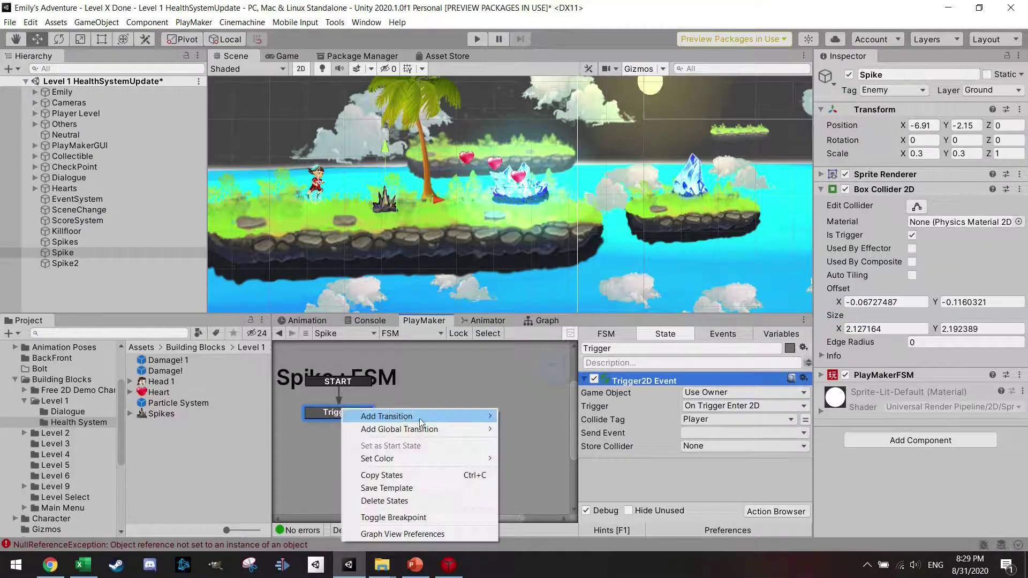
{"action": "mouse_move", "coordinate": [419, 416]}
{"action": "left_click", "coordinate": [551, 415]}
{"action": "left_click", "coordinate": [707, 431]}
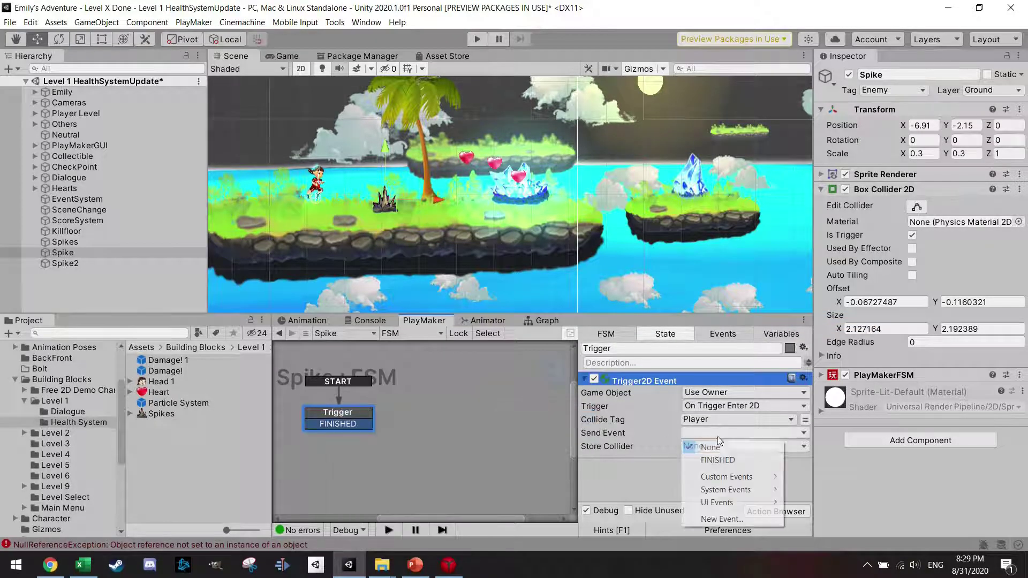
{"action": "left_click", "coordinate": [738, 460]}
Step: Add a new state named StopPlayerScript, linked from Trigger's FINISHED transition
{"action": "right_click", "coordinate": [442, 403]}
{"action": "left_click", "coordinate": [471, 252]}
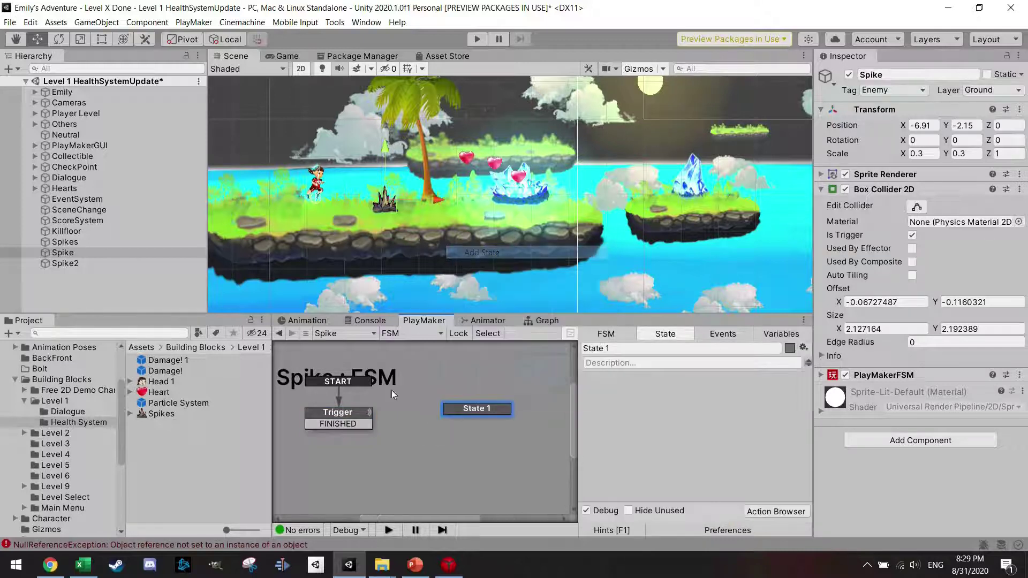
{"action": "left_click_drag", "start_coordinate": [365, 423], "coordinate": [454, 406]}
{"action": "left_click_drag", "start_coordinate": [454, 407], "coordinate": [440, 405]}
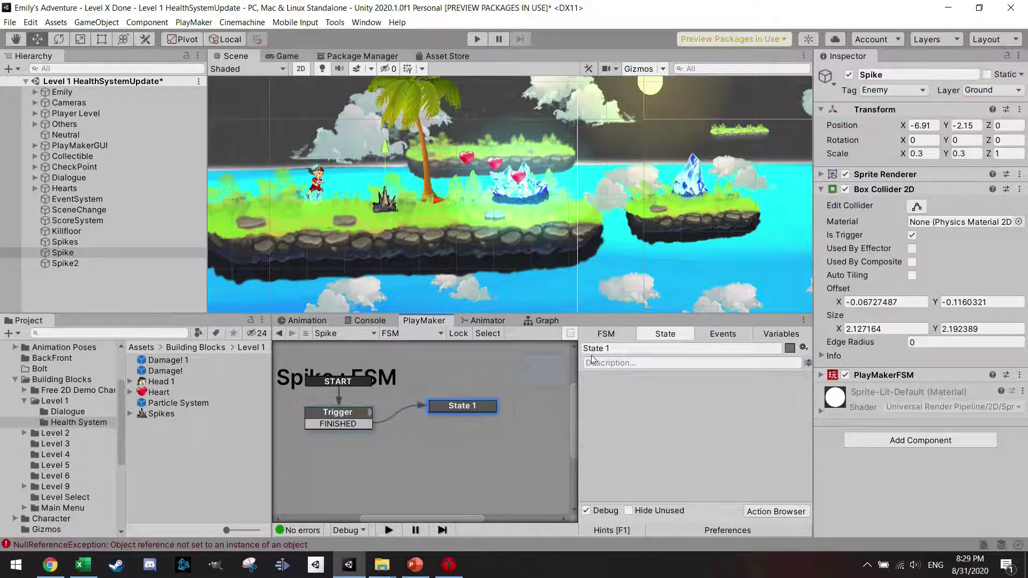
{"action": "left_click", "coordinate": [614, 348]}
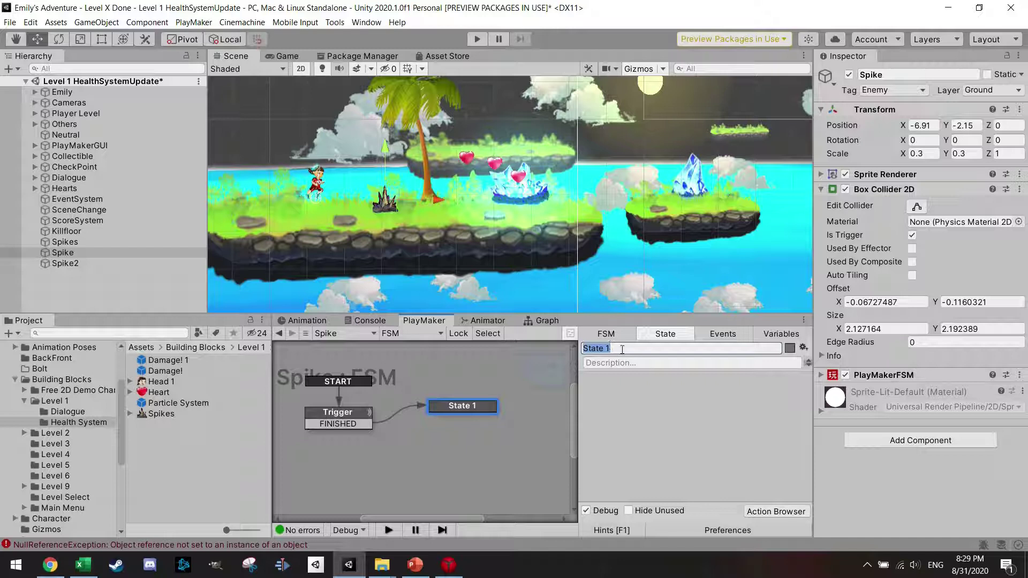
{"action": "type", "text": "StopPlayerScript"}
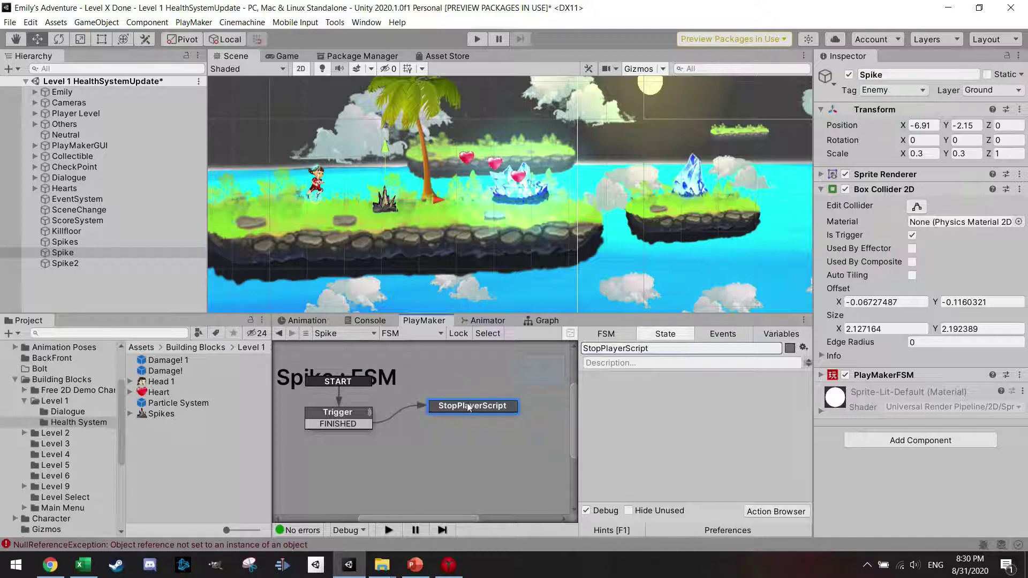
{"action": "left_click_drag", "start_coordinate": [469, 405], "coordinate": [464, 404]}
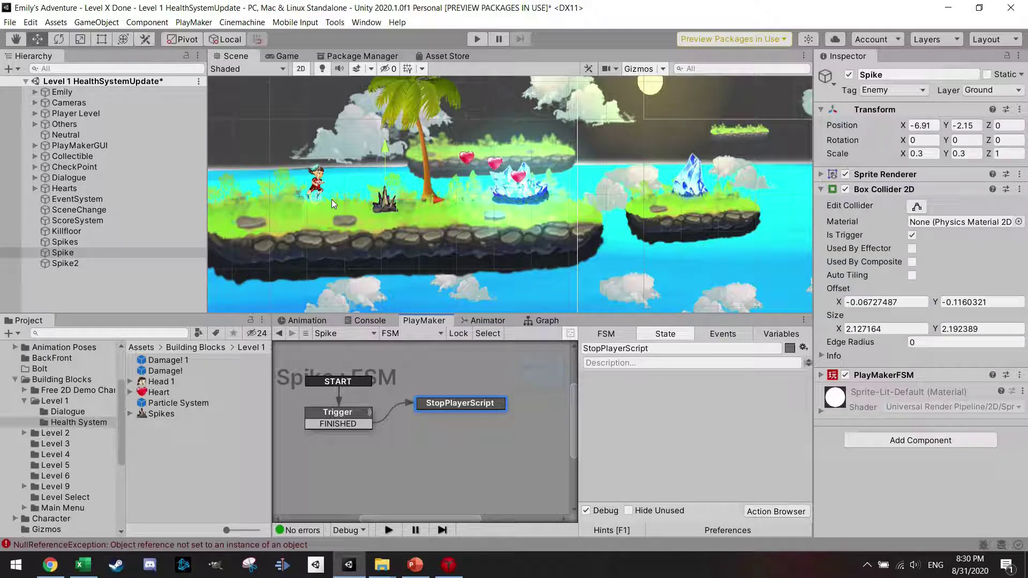
Step: Add a Set Property action to the StopPlayerScript state
{"action": "left_click", "coordinate": [760, 512]}
{"action": "type", "text": "set"}
{"action": "key", "text": "Return"}
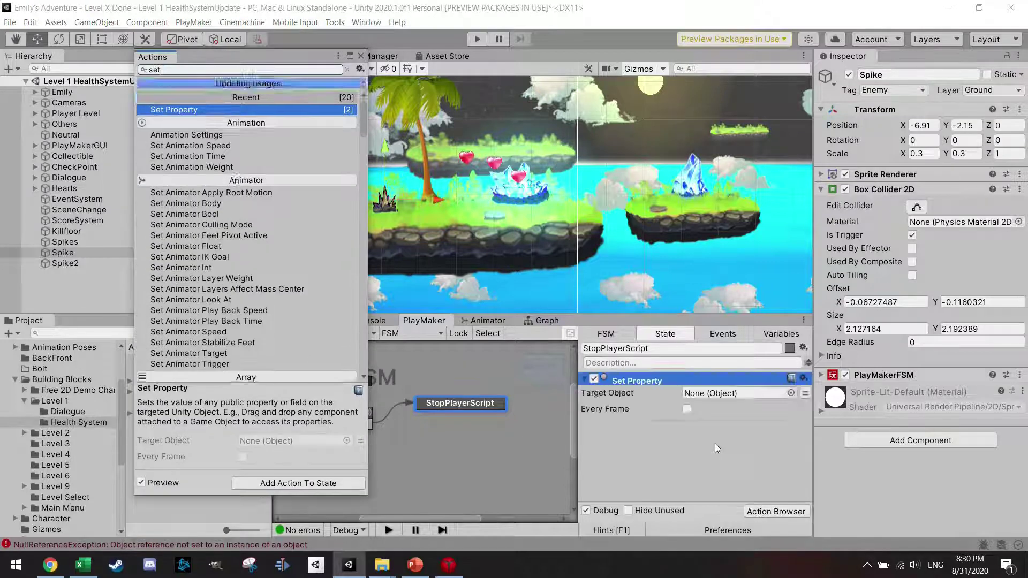
{"action": "left_click", "coordinate": [360, 56]}
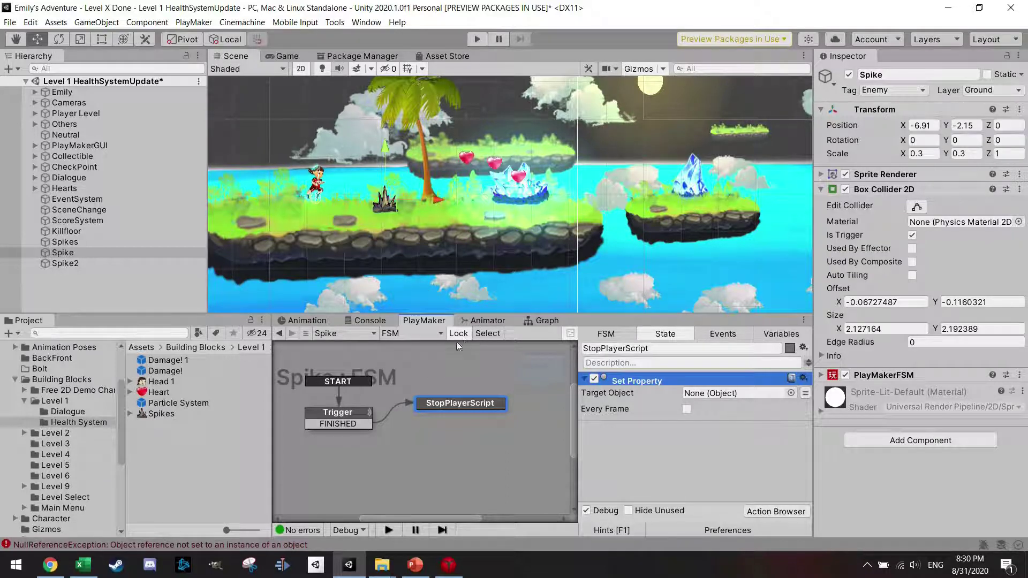
Step: Target Emily's PlayerController with the enabled property, leaving Set Value off
{"action": "left_click", "coordinate": [64, 92]}
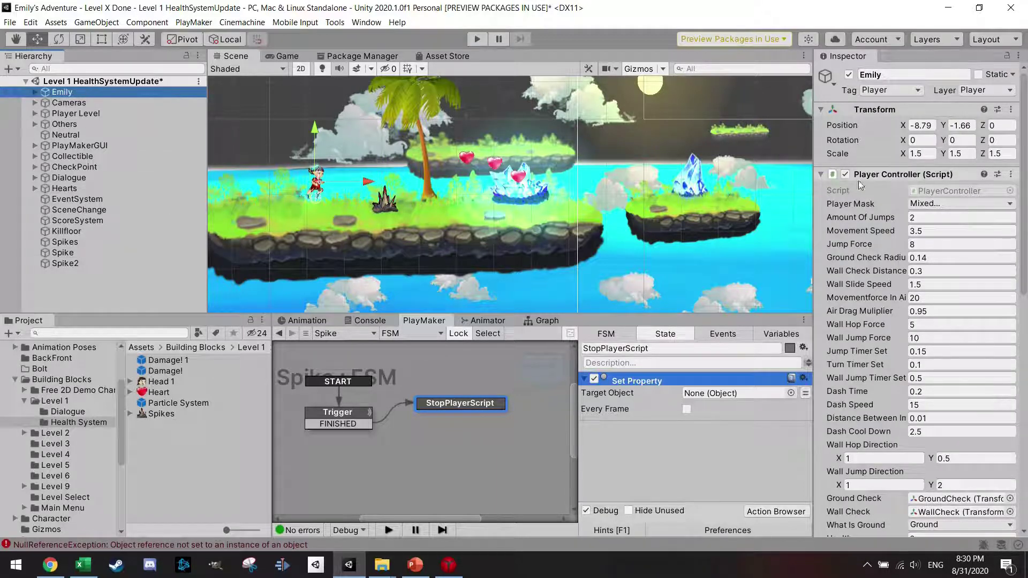
{"action": "left_click_drag", "start_coordinate": [883, 175], "coordinate": [711, 396]}
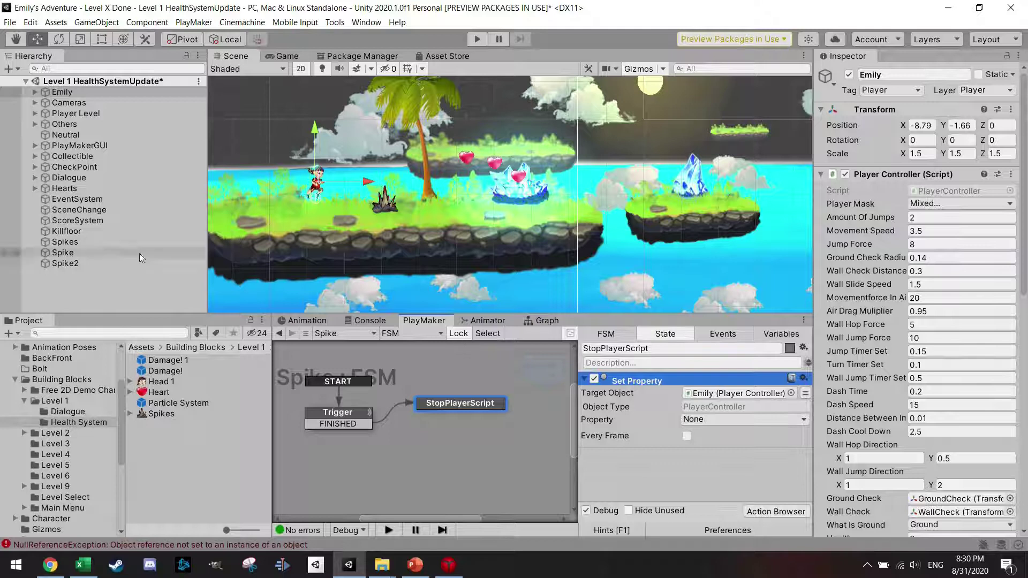
{"action": "left_click", "coordinate": [62, 252]}
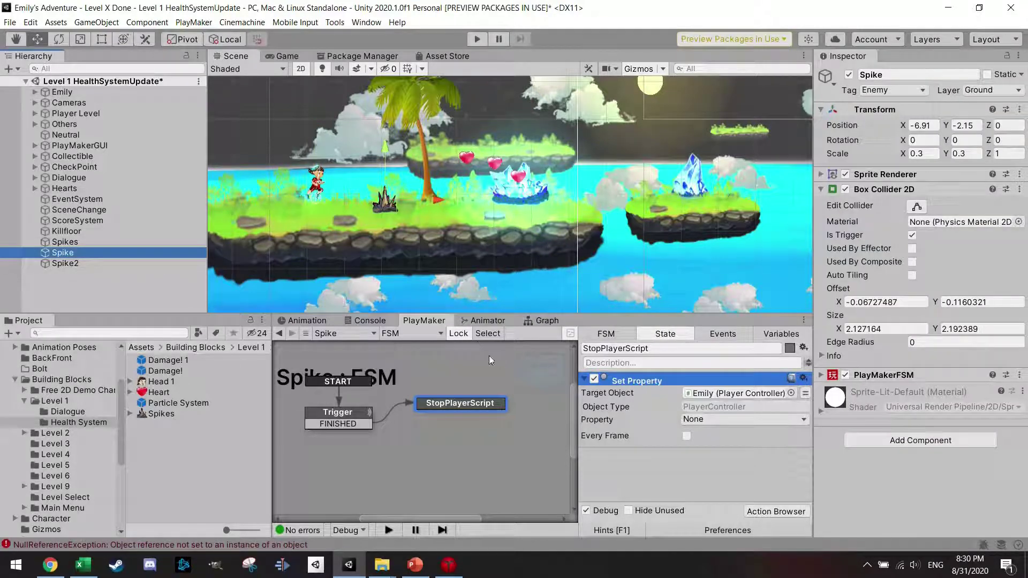
{"action": "left_click", "coordinate": [724, 420]}
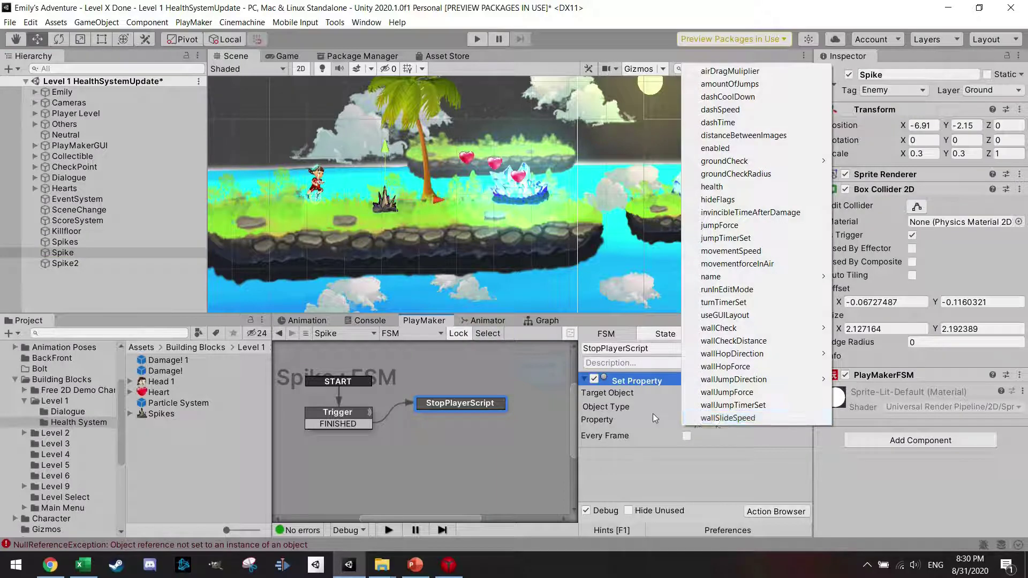
{"action": "left_click", "coordinate": [649, 416]}
{"action": "left_click", "coordinate": [741, 419]}
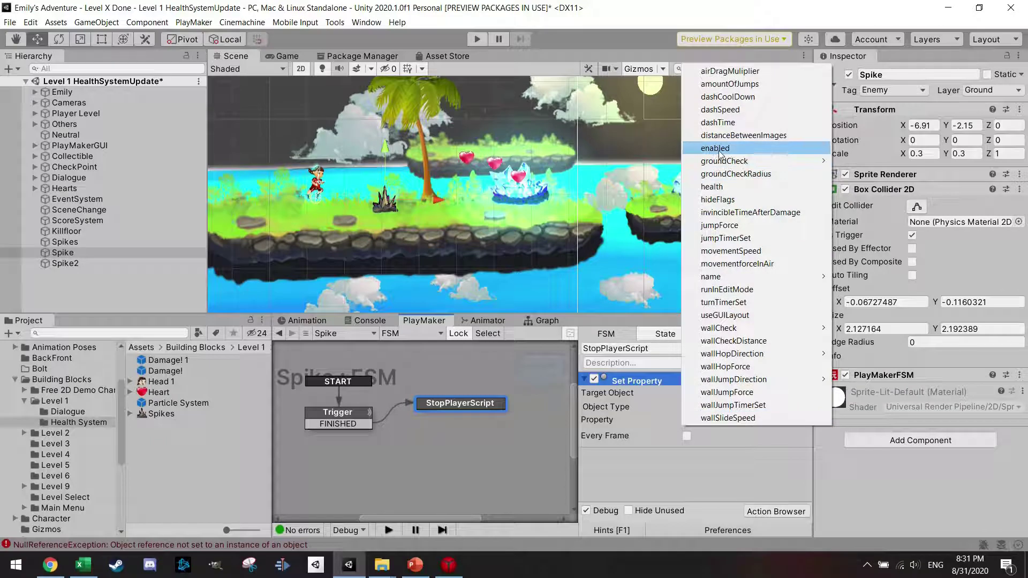
{"action": "left_click", "coordinate": [715, 149]}
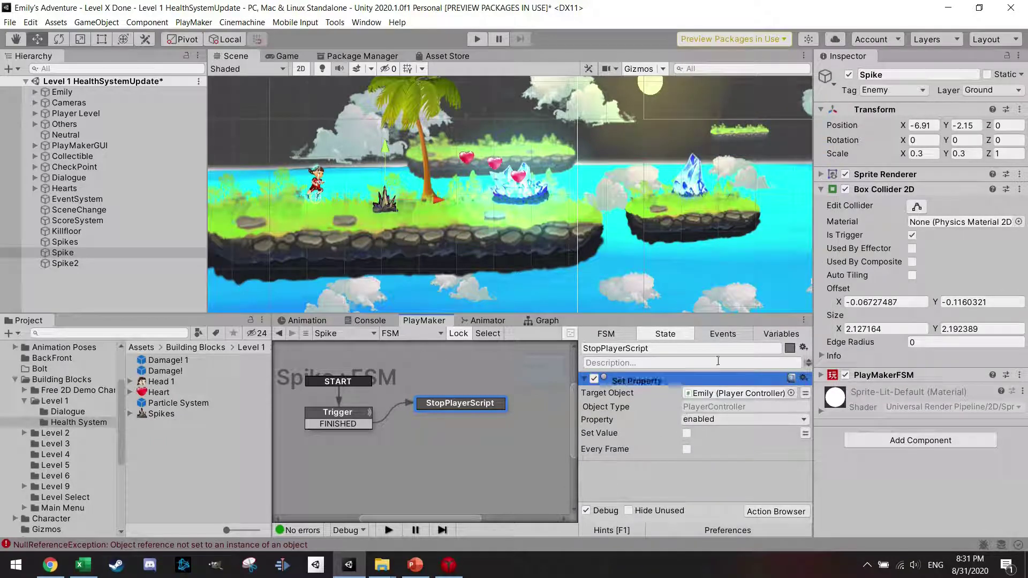
{"action": "scroll", "coordinate": [485, 438], "scroll_direction": "down", "scroll_amount": 2}
Step: Give StopPlayerScript a FINISHED transition leading to a new State 1
{"action": "right_click", "coordinate": [439, 401]}
{"action": "mouse_move", "coordinate": [514, 409]}
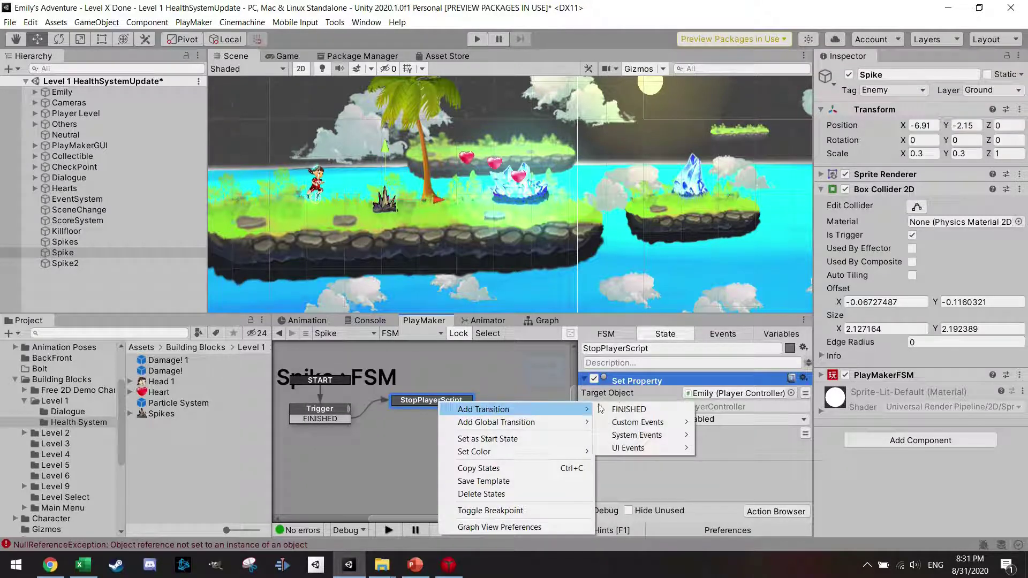
{"action": "left_click", "coordinate": [617, 408]}
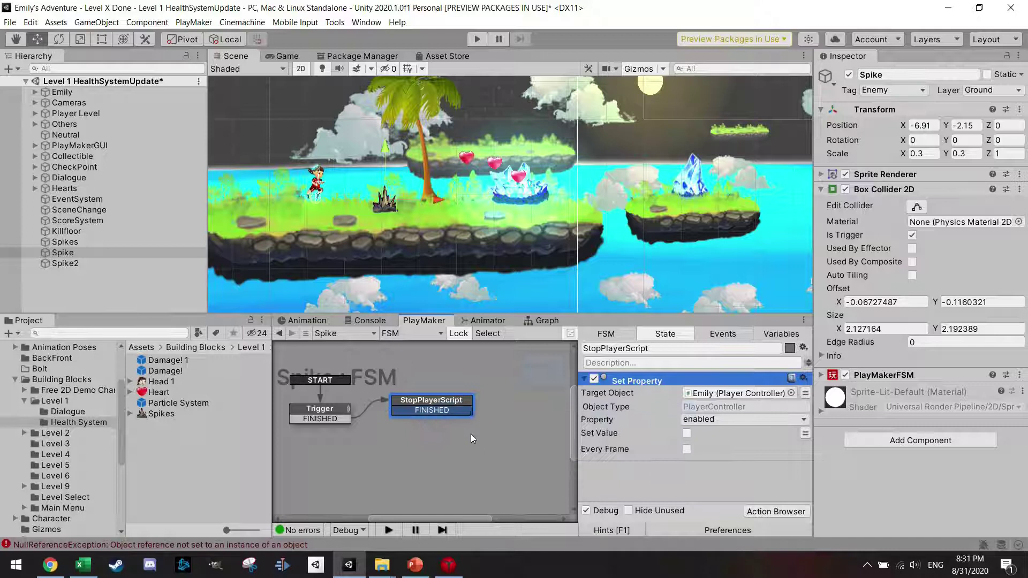
{"action": "right_click", "coordinate": [480, 445]}
{"action": "left_click", "coordinate": [500, 294]}
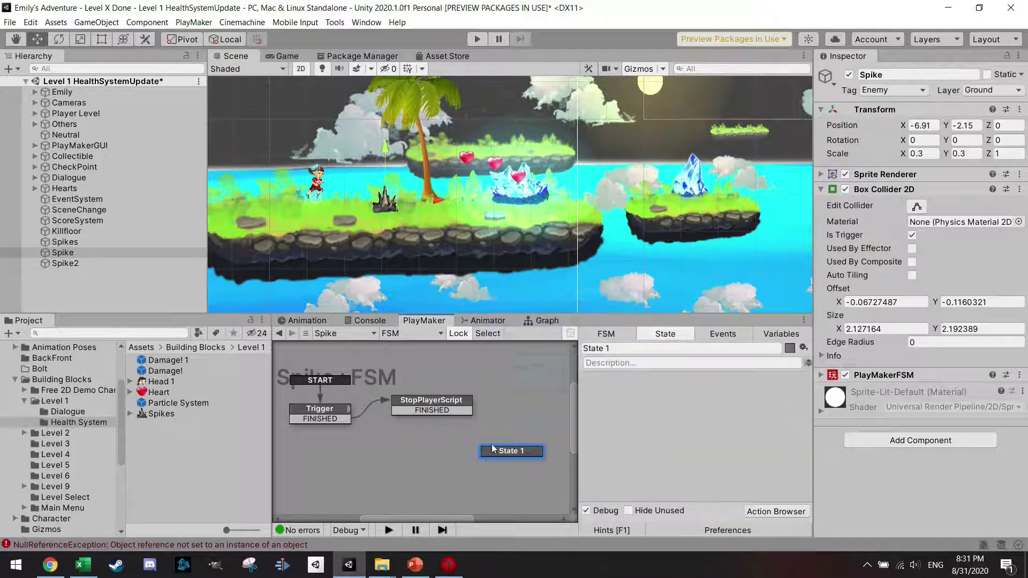
{"action": "left_click_drag", "start_coordinate": [500, 452], "coordinate": [491, 455]}
{"action": "left_click_drag", "start_coordinate": [465, 411], "coordinate": [485, 452]}
Step: Duplicate StopPlayerScript as StartPlayerScript with Set Value ticked to re-enable the controller
{"action": "left_click", "coordinate": [435, 411]}
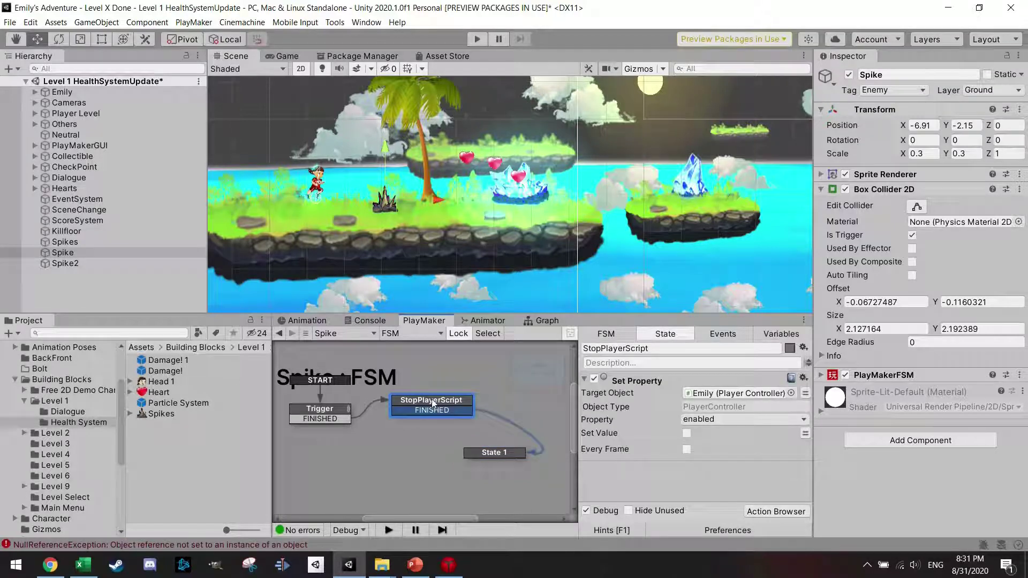
{"action": "left_click_drag", "start_coordinate": [447, 416], "coordinate": [411, 483], "text": "ctrl"}
{"action": "left_click", "coordinate": [603, 348]}
{"action": "key", "text": "BackSpace"}
{"action": "key", "text": "BackSpace"}
{"action": "key", "text": "BackSpace"}
{"action": "key", "text": "BackSpace"}
{"action": "type", "text": "Start"}
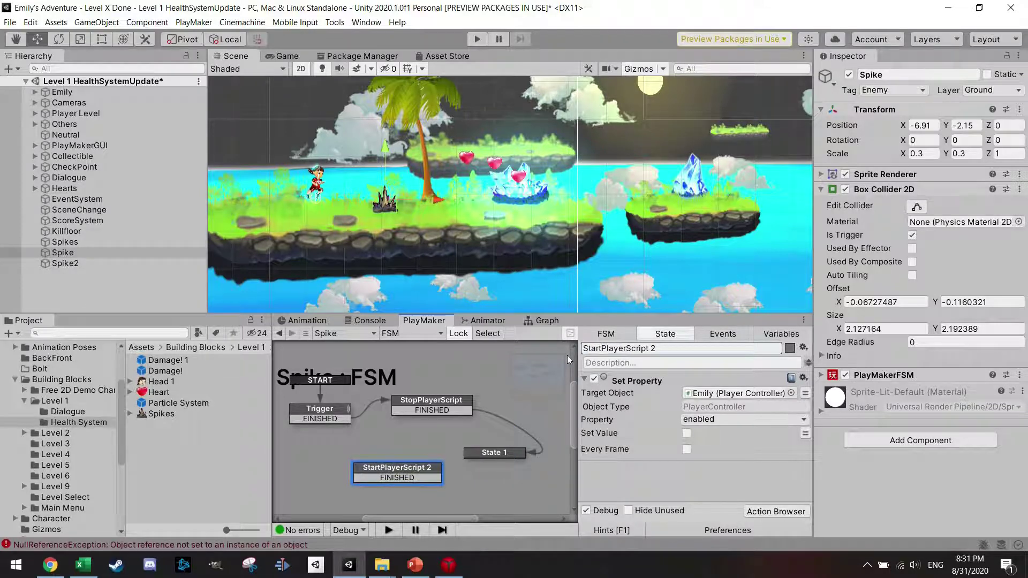
{"action": "double_click", "coordinate": [652, 348]}
{"action": "key", "text": "BackSpace"}
{"action": "key", "text": "BackSpace"}
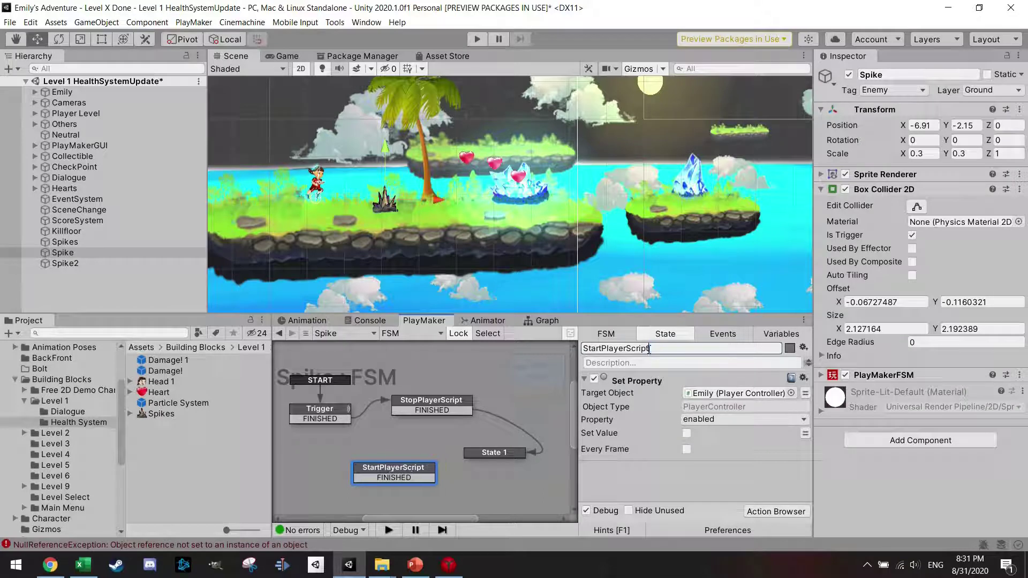
{"action": "left_click", "coordinate": [686, 434]}
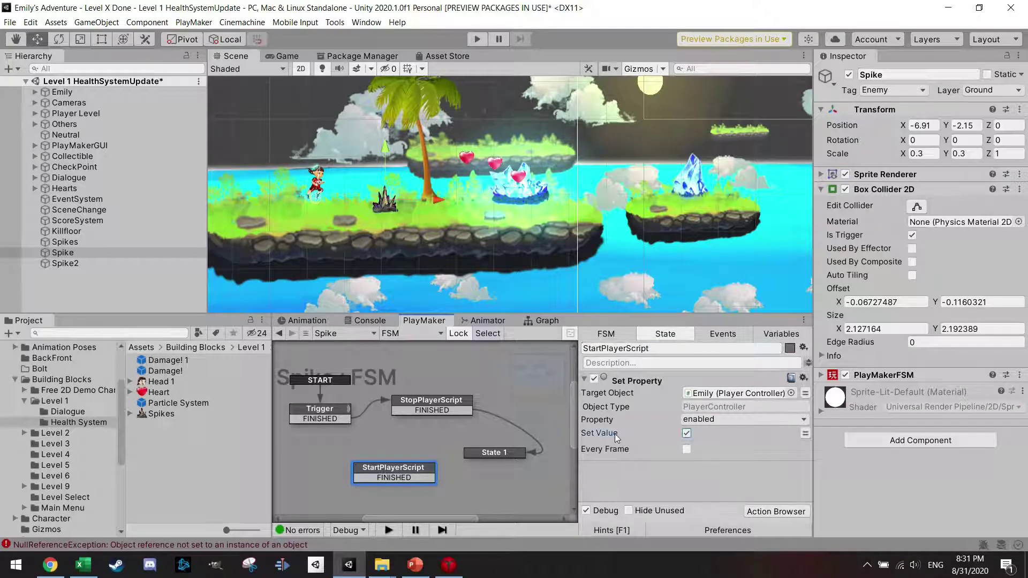
Step: Link State 1's FINISHED transition to StartPlayerScript and tidy the state layout
{"action": "right_click", "coordinate": [492, 451]}
{"action": "mouse_move", "coordinate": [573, 326]}
{"action": "left_click", "coordinate": [682, 328]}
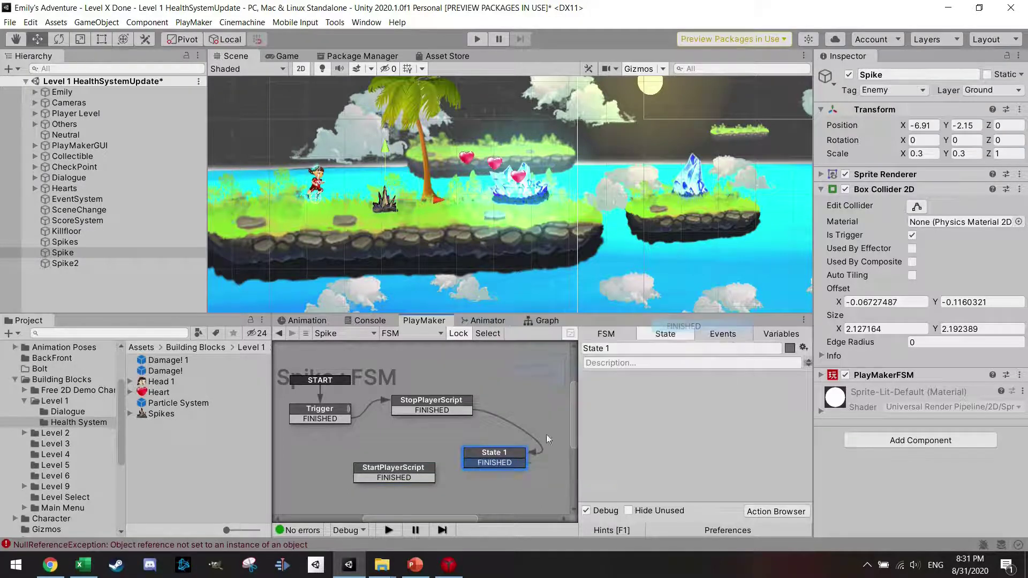
{"action": "left_click_drag", "start_coordinate": [488, 462], "coordinate": [384, 482]}
{"action": "left_click", "coordinate": [432, 409]}
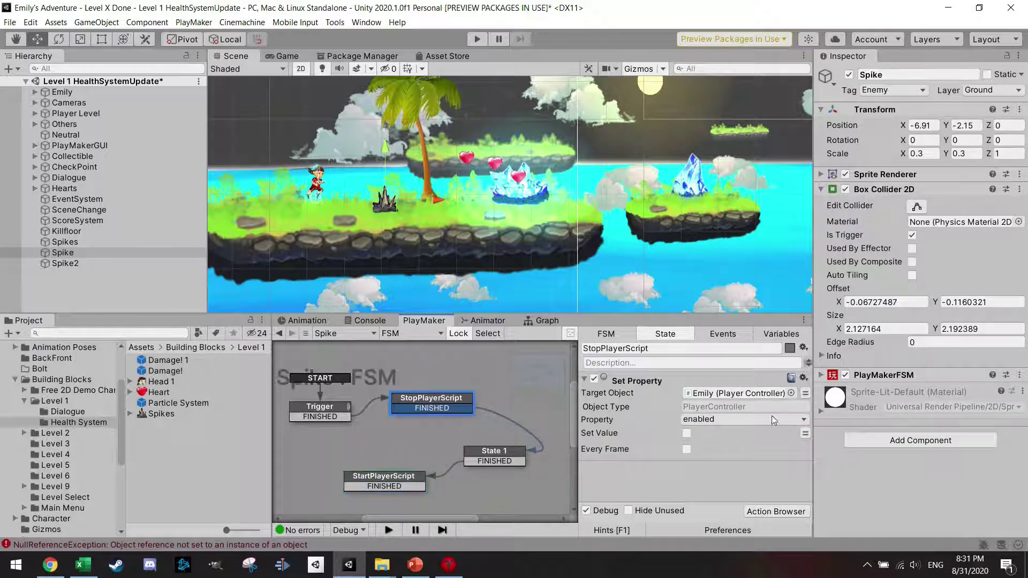
{"action": "scroll", "coordinate": [487, 484], "scroll_direction": "down", "scroll_amount": 2}
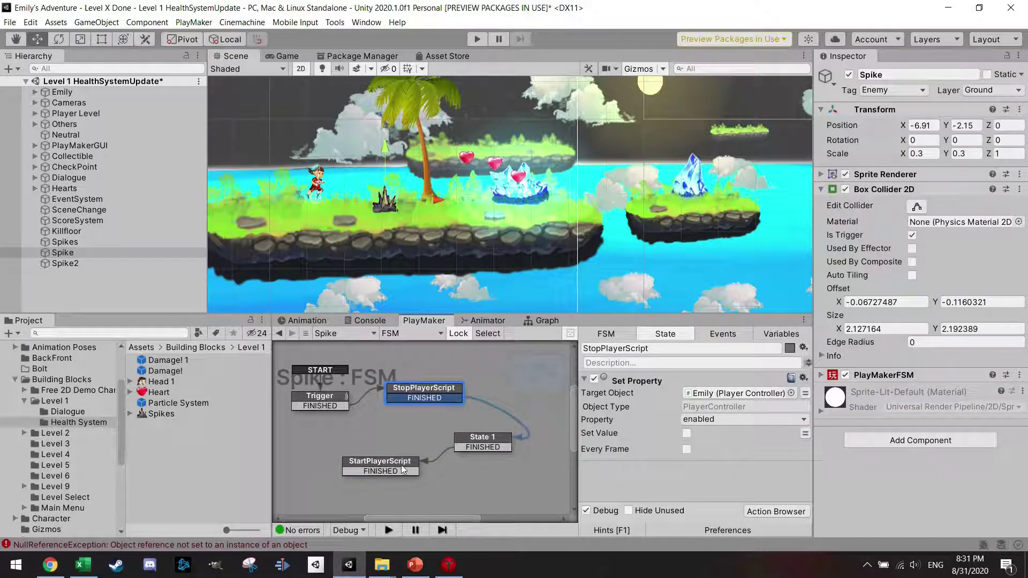
{"action": "left_click_drag", "start_coordinate": [400, 469], "coordinate": [404, 471]}
{"action": "left_click_drag", "start_coordinate": [484, 439], "coordinate": [489, 443]}
{"action": "left_click_drag", "start_coordinate": [433, 392], "coordinate": [427, 389]}
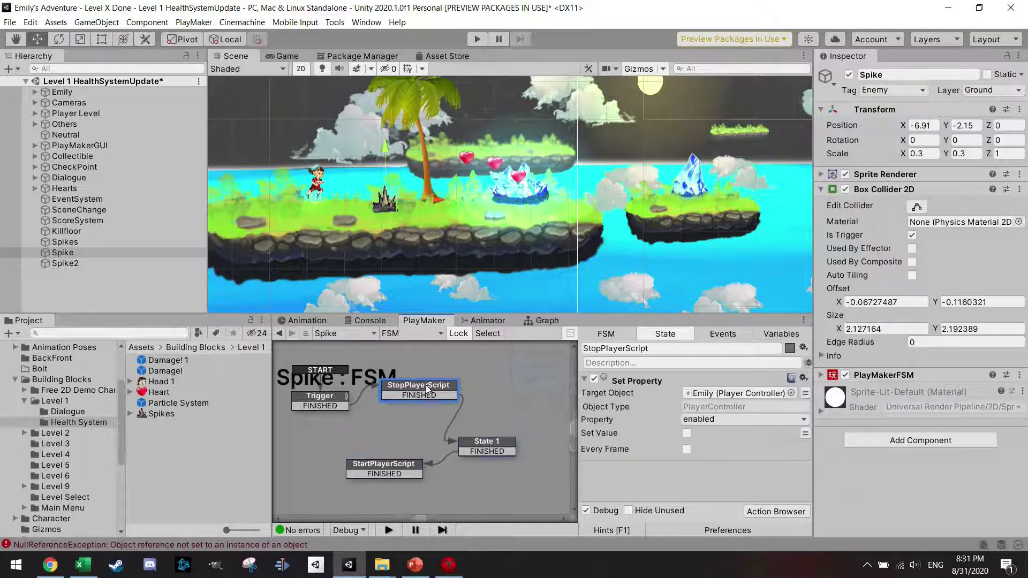
{"action": "left_click_drag", "start_coordinate": [487, 442], "coordinate": [476, 437]}
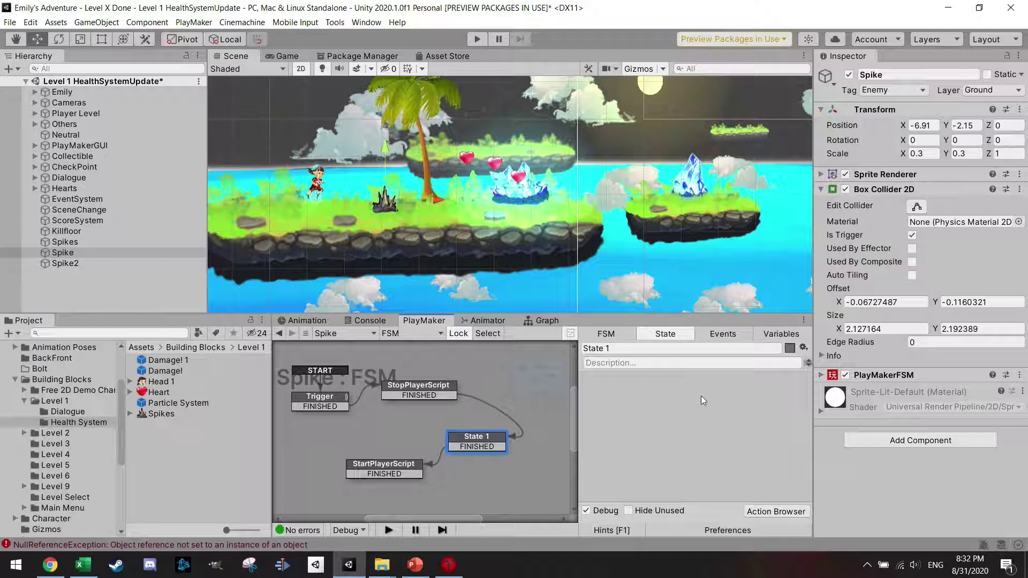
Step: Add a Get Velocity 2d action to State 1 via a 'get velo' search
{"action": "left_click", "coordinate": [766, 512]}
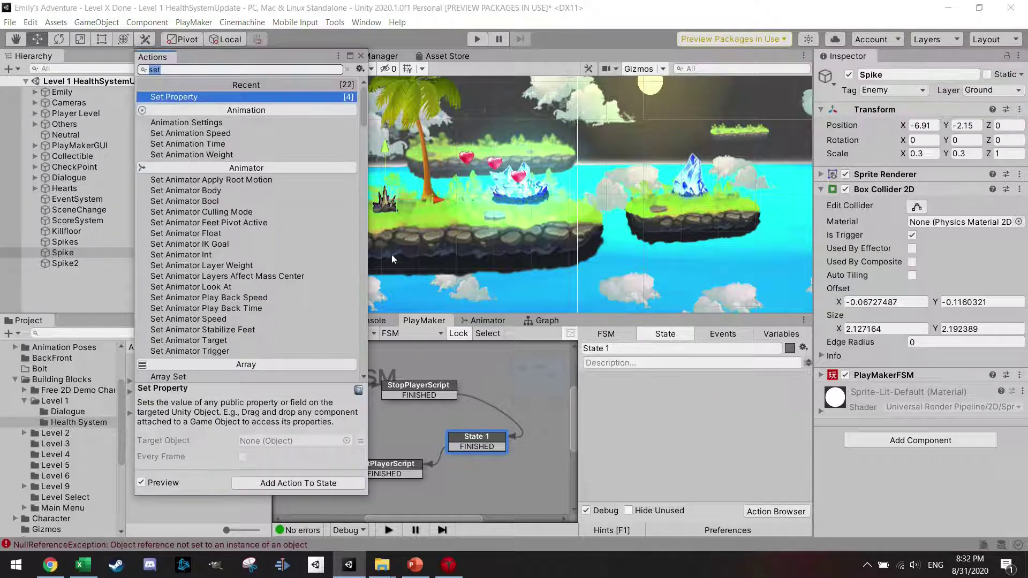
{"action": "type", "text": "get"}
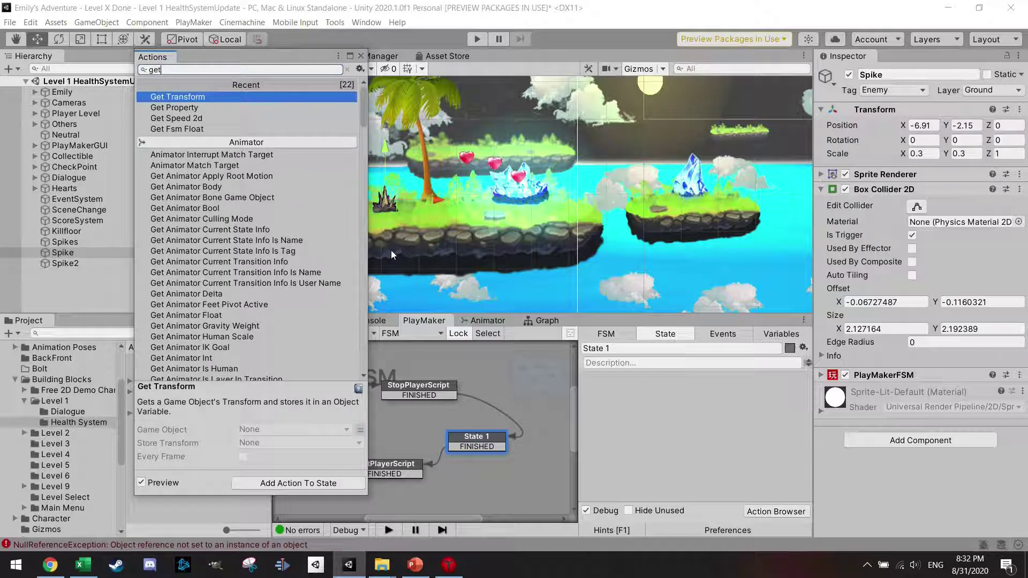
{"action": "type", "text": " velo"}
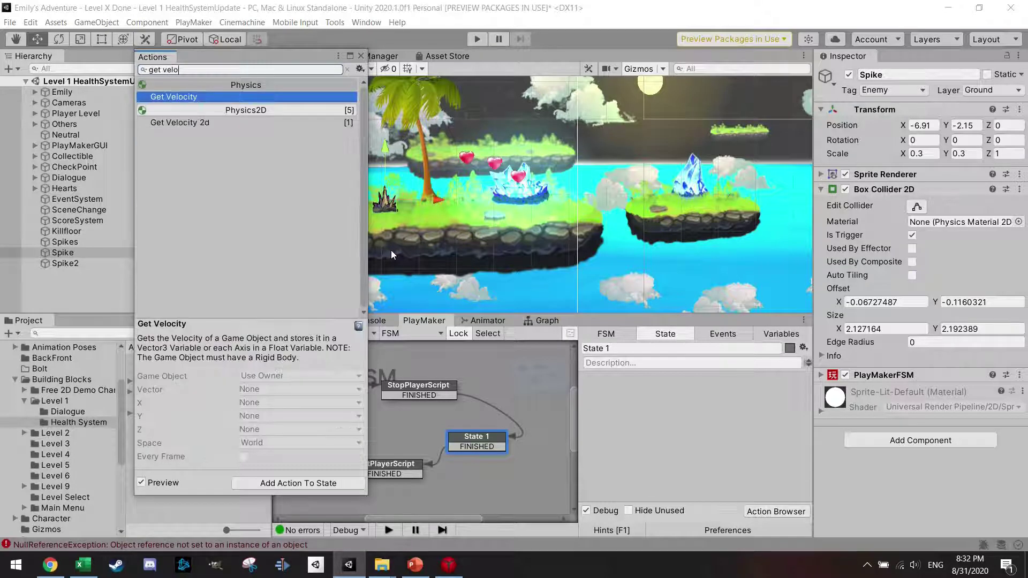
{"action": "left_click", "coordinate": [227, 121]}
{"action": "double_click", "coordinate": [231, 123]}
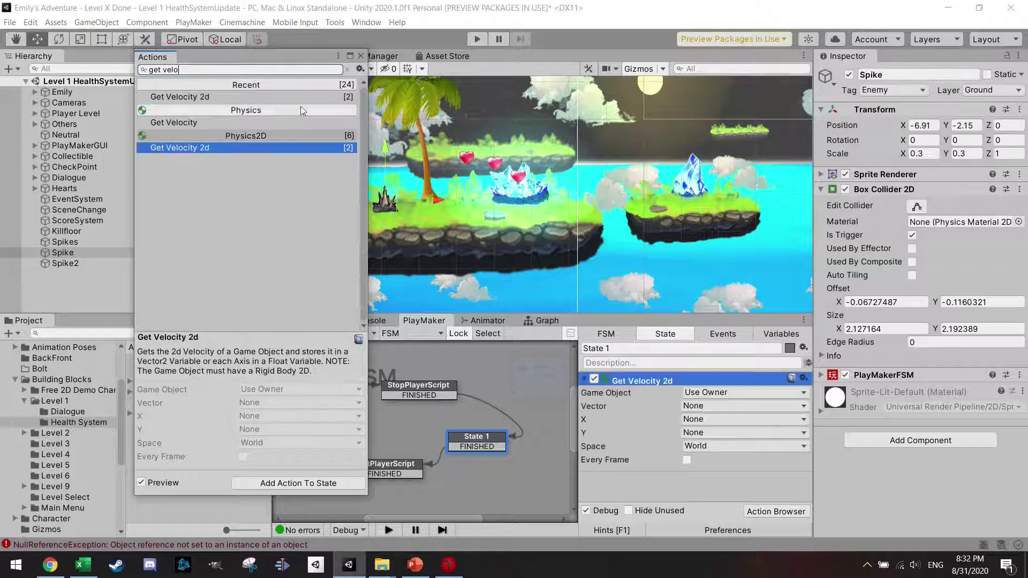
{"action": "left_click", "coordinate": [361, 56]}
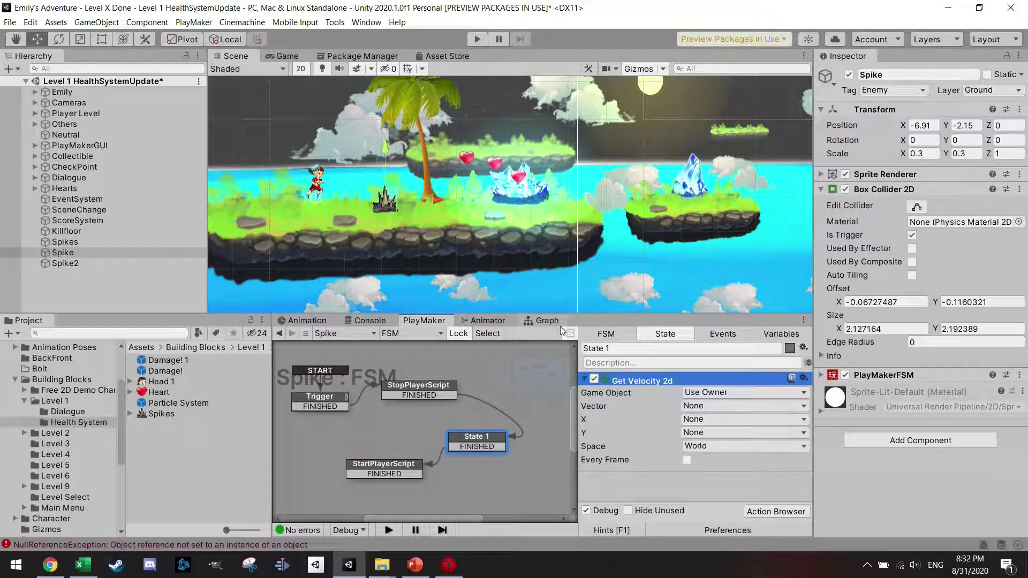
Step: Set the Get Velocity 2d Game Object to the specified object Emily
{"action": "left_click", "coordinate": [740, 396]}
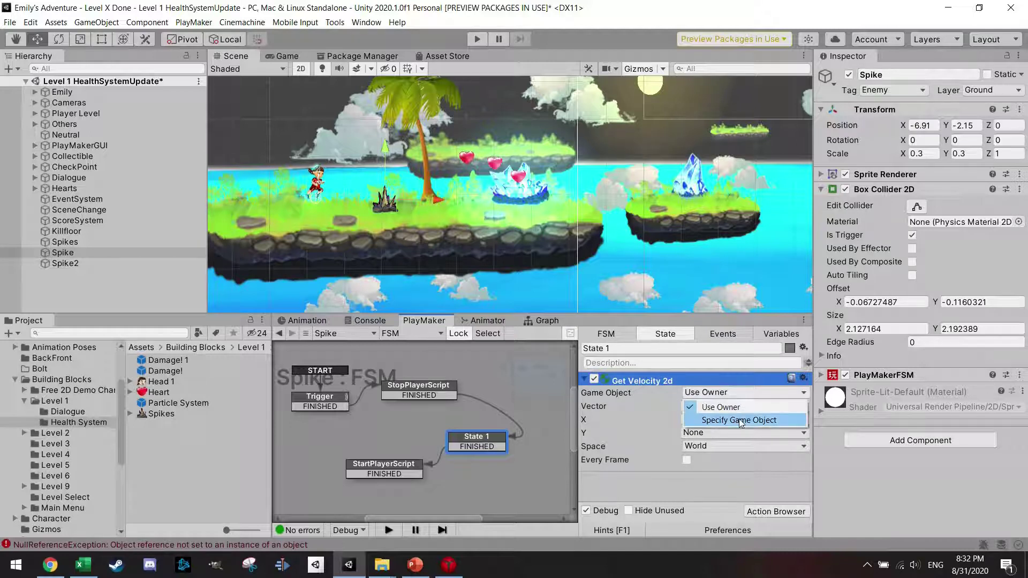
{"action": "left_click", "coordinate": [740, 419]}
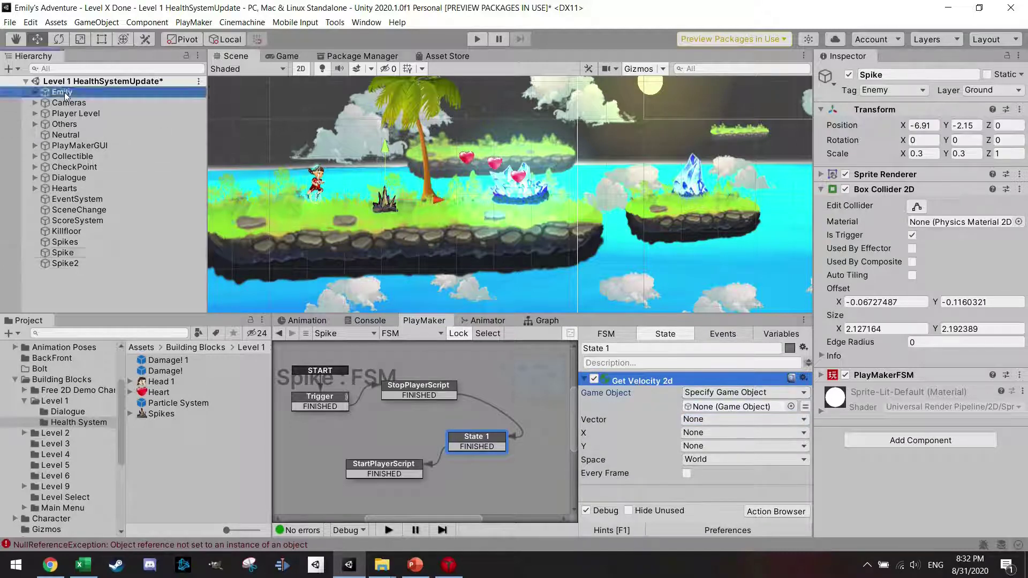
{"action": "left_click", "coordinate": [690, 406]}
{"action": "left_click", "coordinate": [694, 419]}
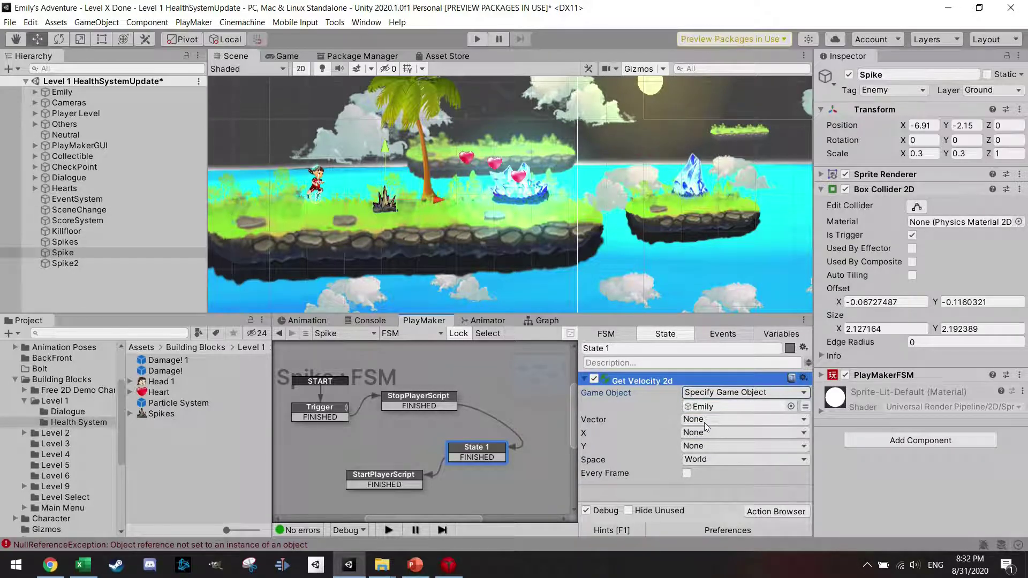
{"action": "left_click", "coordinate": [787, 335]}
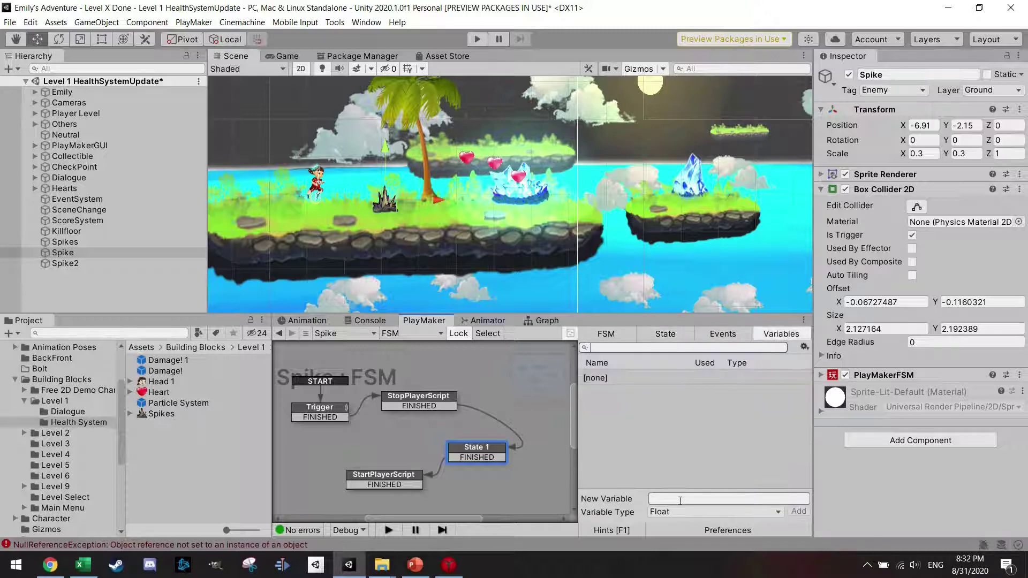
{"action": "left_click", "coordinate": [666, 333]}
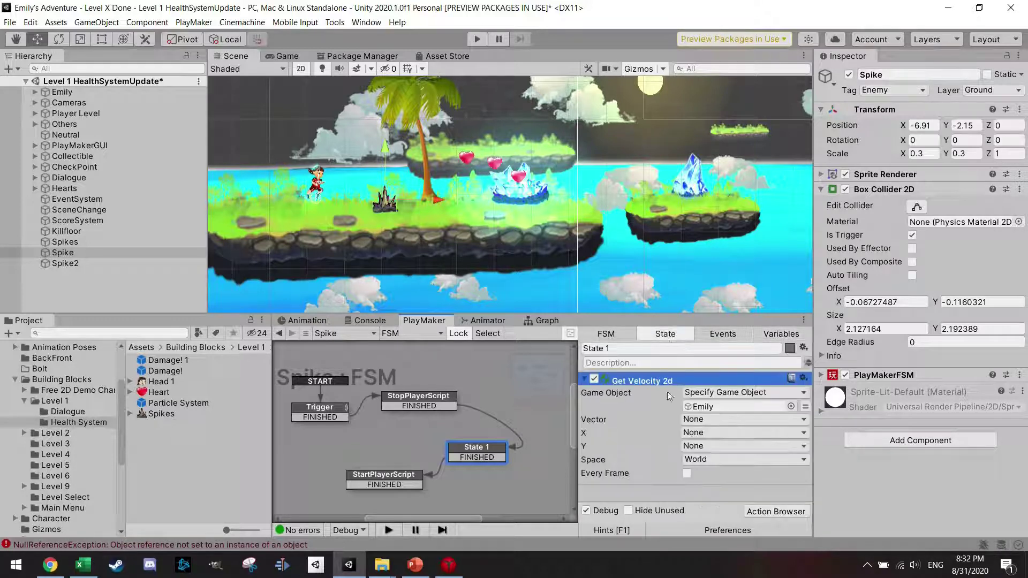
Step: Store the velocity vector in a new variable named GetVelocity
{"action": "left_click", "coordinate": [725, 423]}
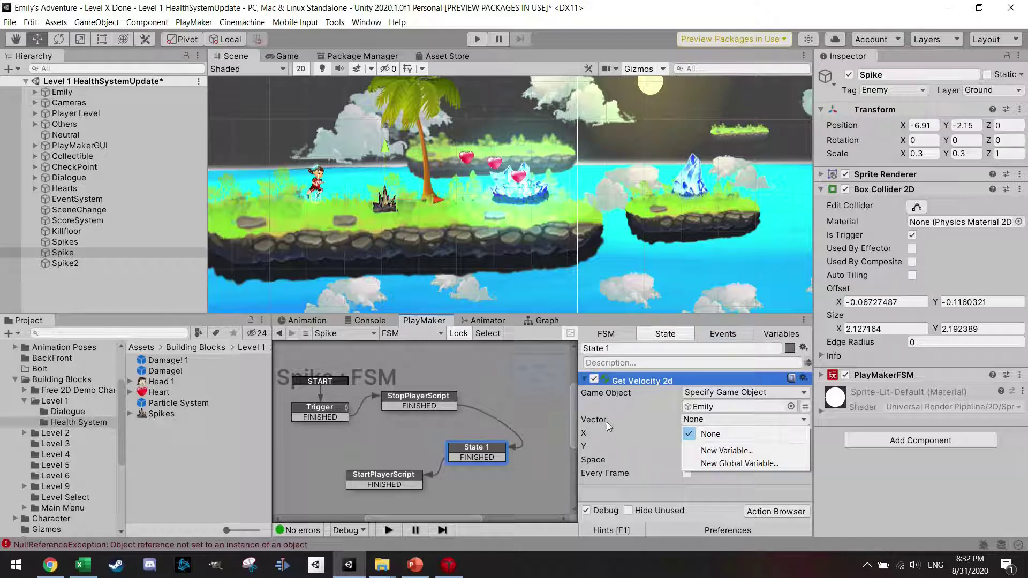
{"action": "left_click", "coordinate": [697, 421]}
{"action": "left_click", "coordinate": [697, 420]}
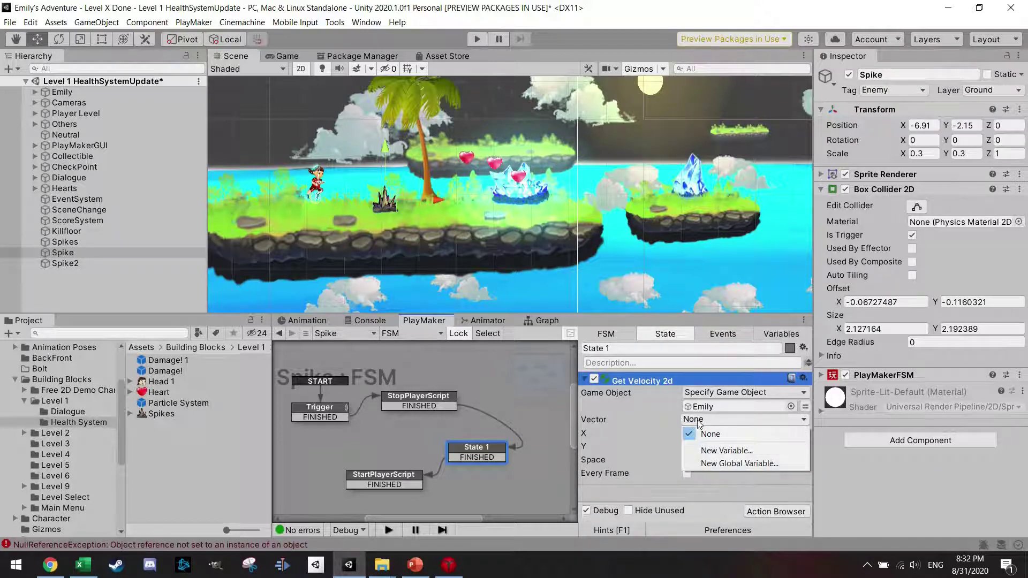
{"action": "left_click", "coordinate": [728, 451]}
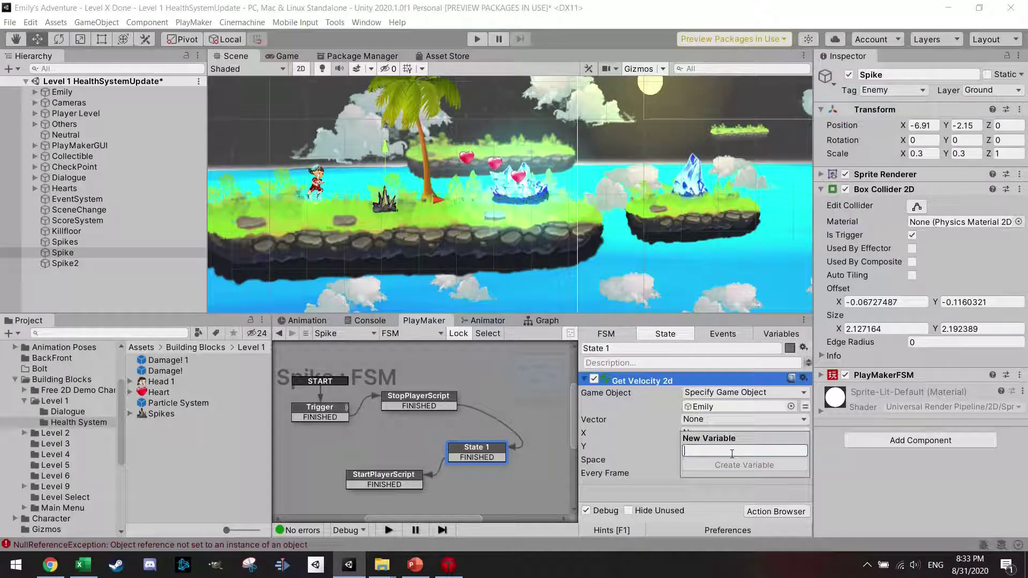
{"action": "type", "text": "GetVelocity"}
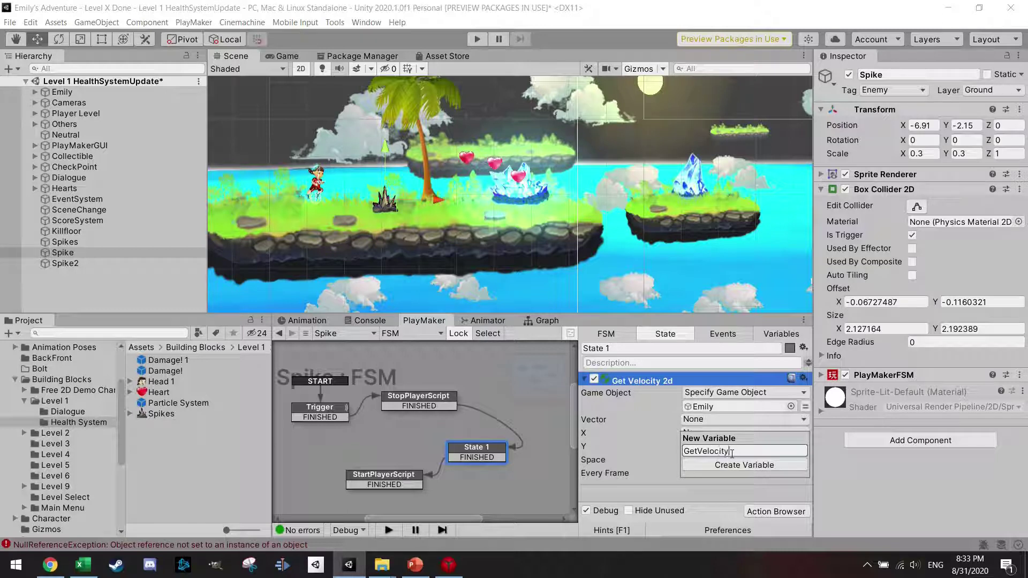
{"action": "key", "text": "Return"}
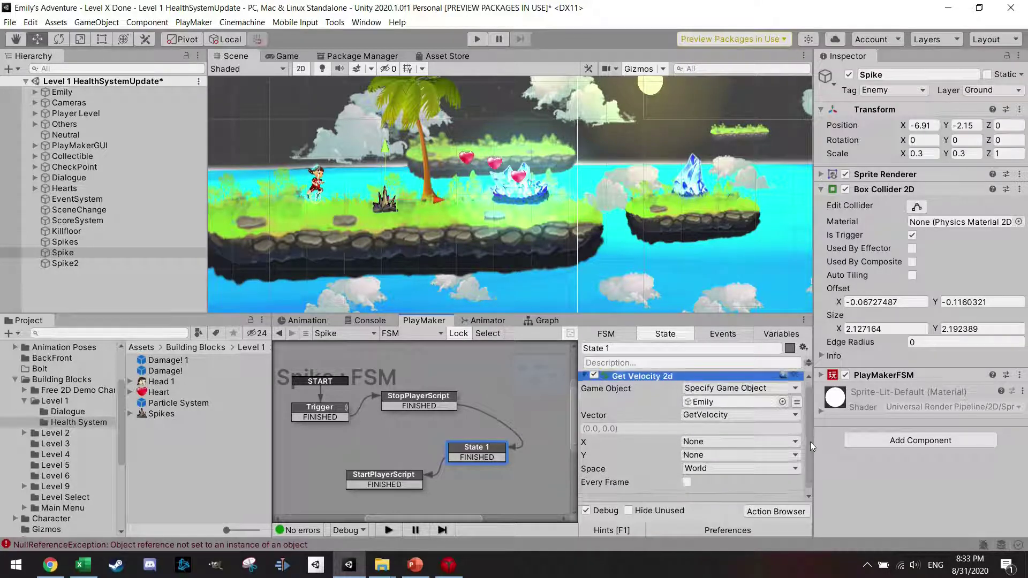
Step: Review State 1's Get Velocity 2d settings, then bring up the action list for another action
{"action": "left_click", "coordinate": [614, 430]}
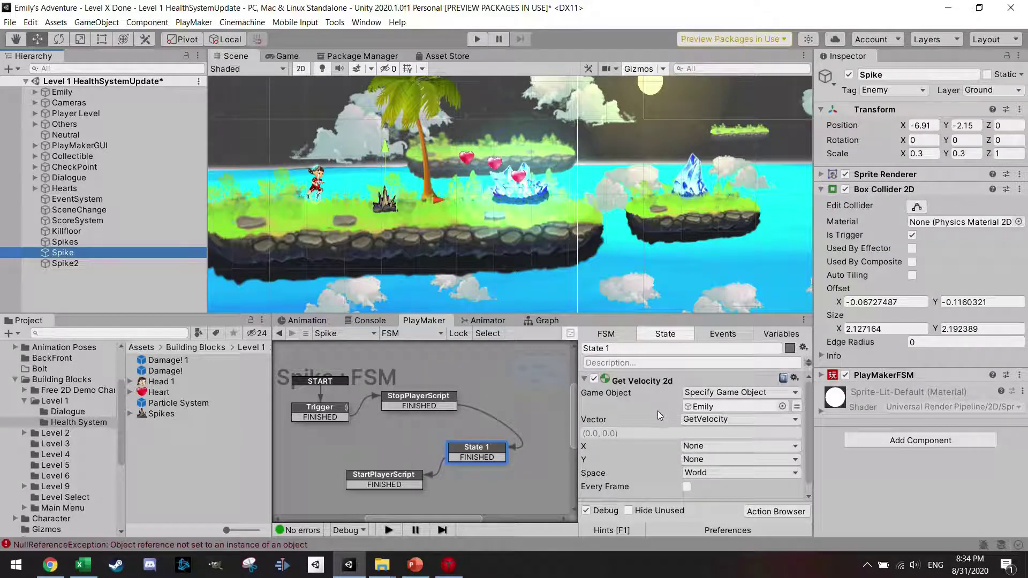
{"action": "scroll", "coordinate": [657, 410], "scroll_direction": "down", "scroll_amount": 1}
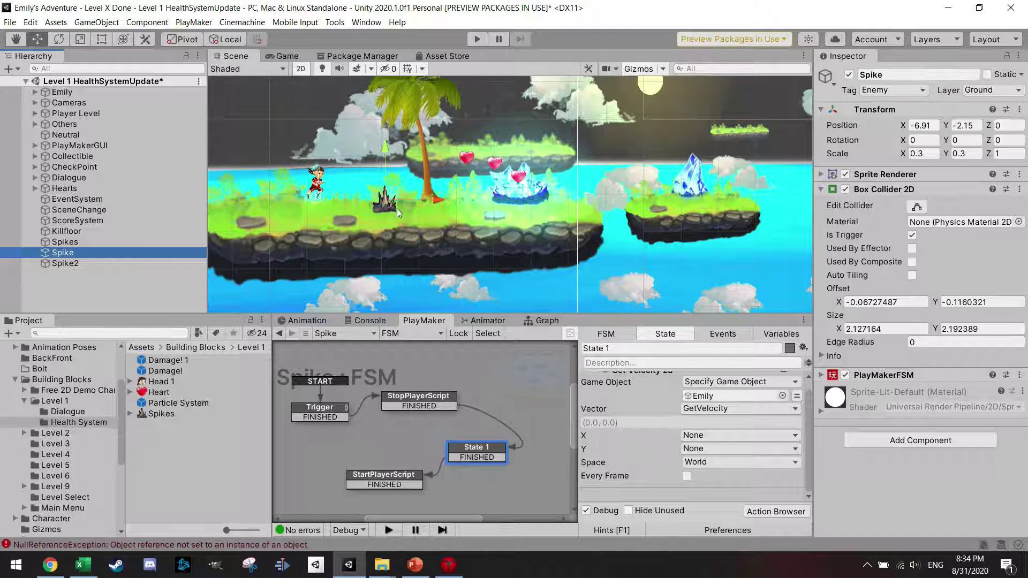
{"action": "scroll", "coordinate": [681, 469], "scroll_direction": "up", "scroll_amount": 1}
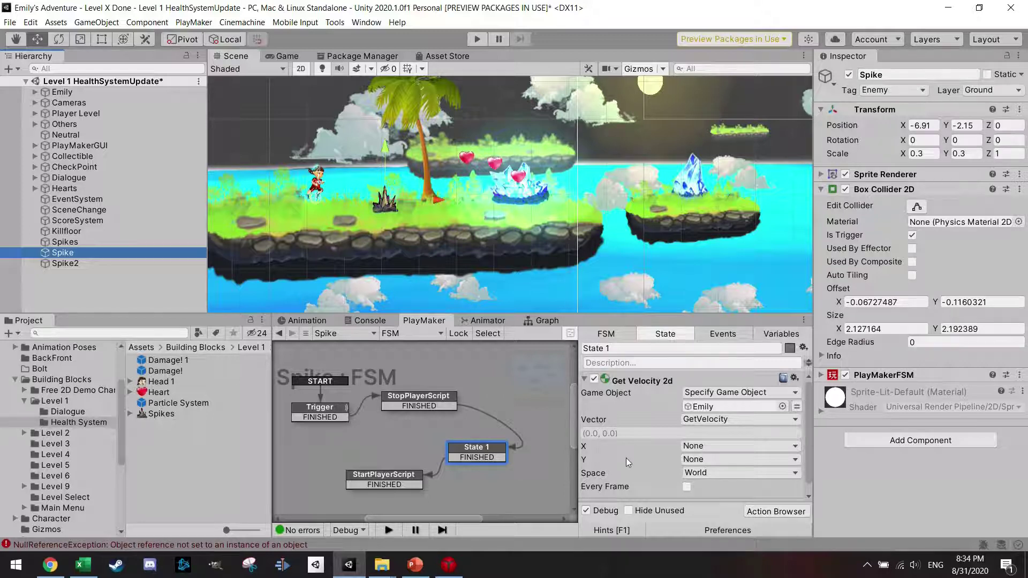
{"action": "left_click", "coordinate": [764, 513]}
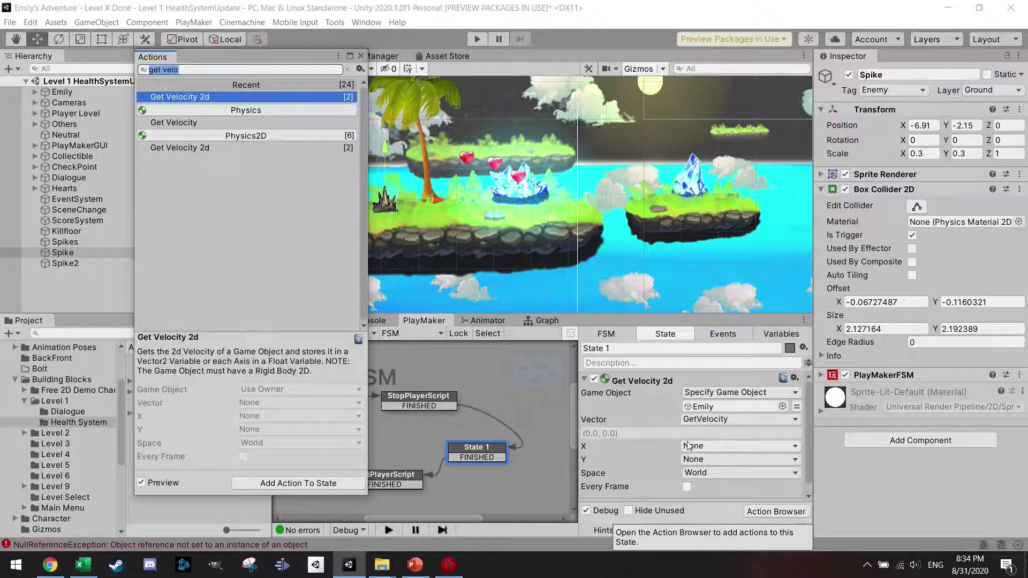
Step: Add a Vector2 Multiply action to State 1 via a 'vecto' search
{"action": "type", "text": "vectop"}
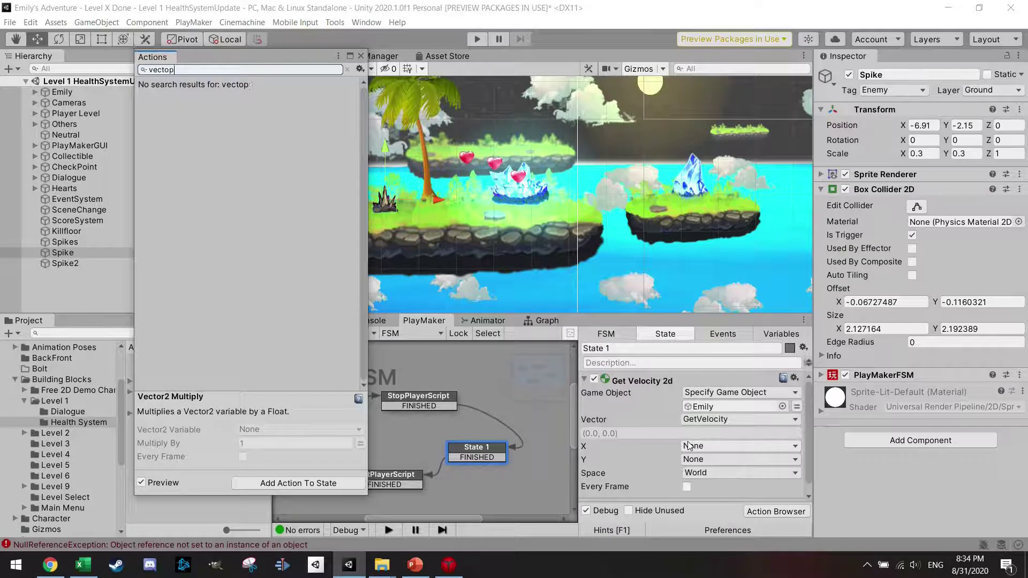
{"action": "key", "text": "BackSpace"}
{"action": "type", "text": "p"}
{"action": "key", "text": "BackSpace"}
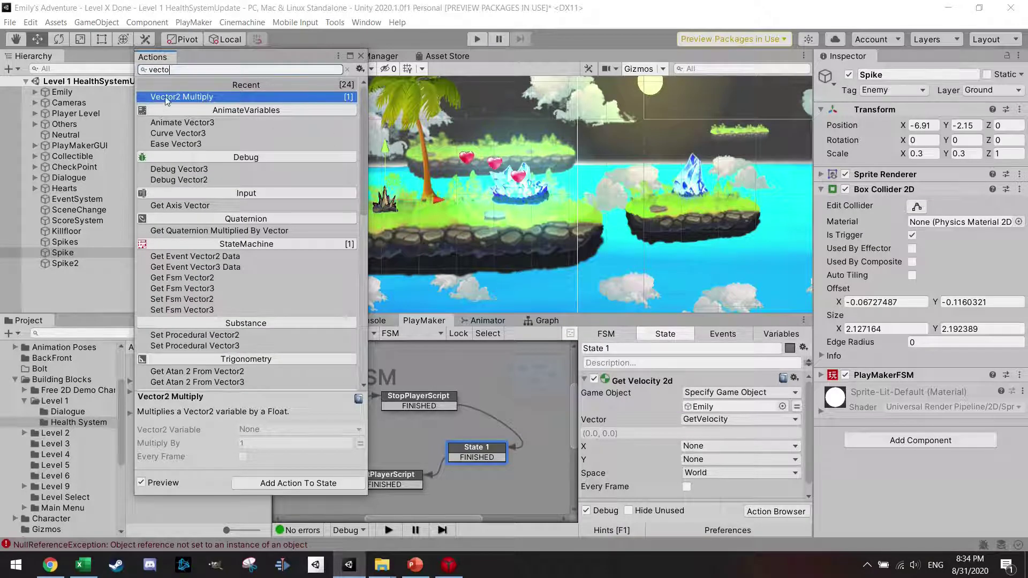
{"action": "double_click", "coordinate": [199, 98]}
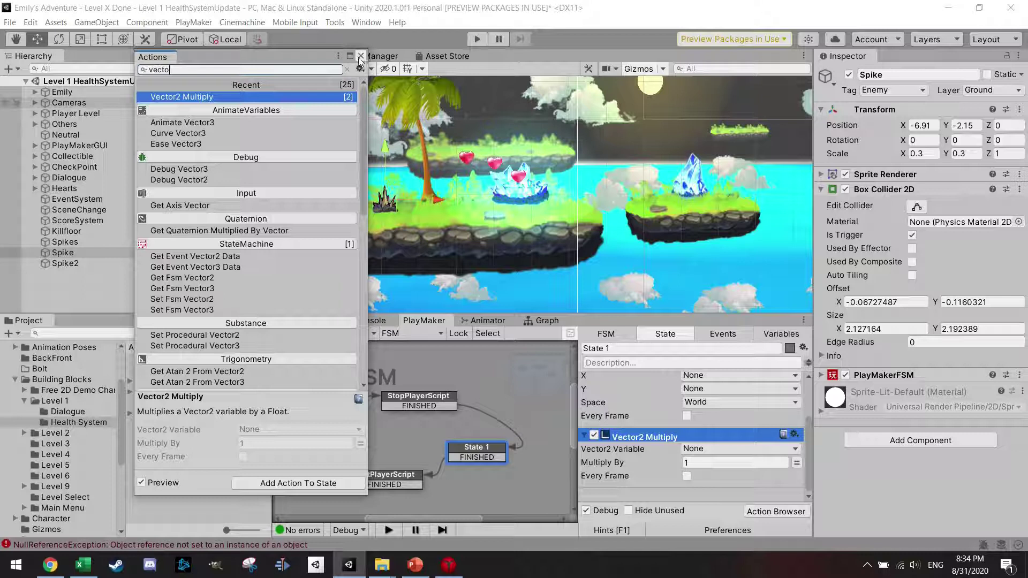
{"action": "left_click", "coordinate": [360, 56]}
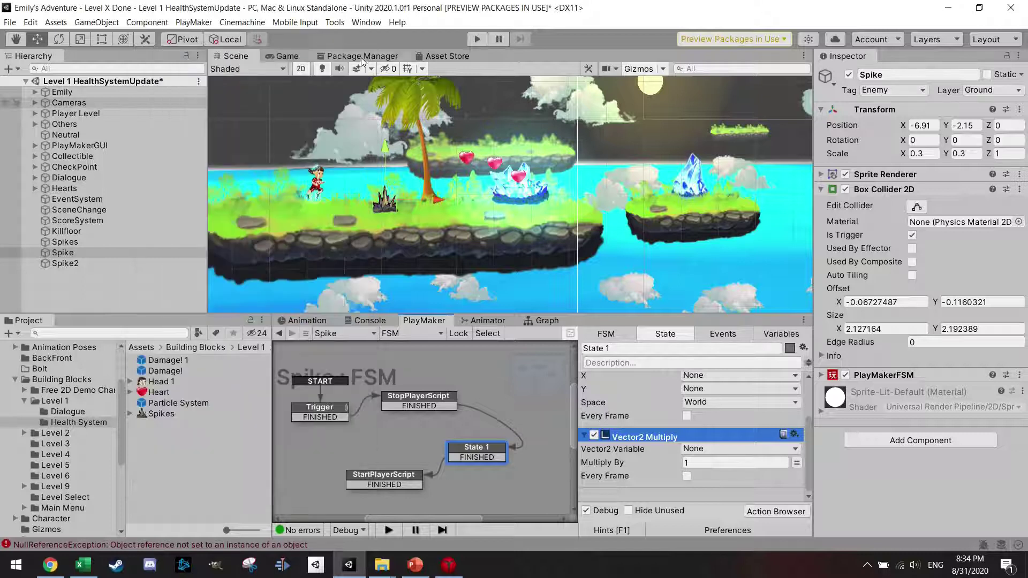
Step: Set Vector2 Multiply to multiply the GetVelocity variable by -110
{"action": "left_click", "coordinate": [715, 448]}
{"action": "left_click", "coordinate": [724, 476]}
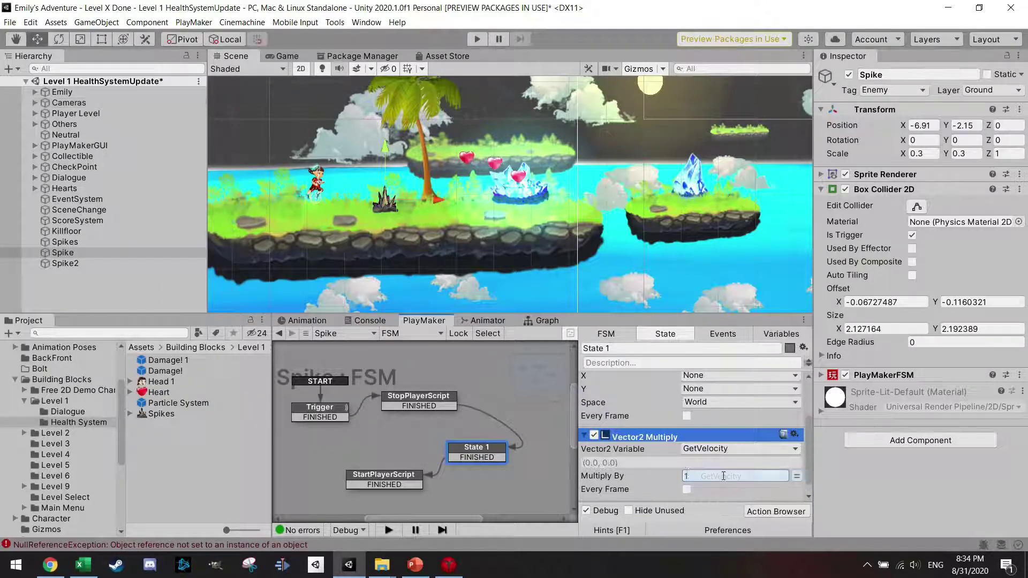
{"action": "left_click", "coordinate": [686, 476]}
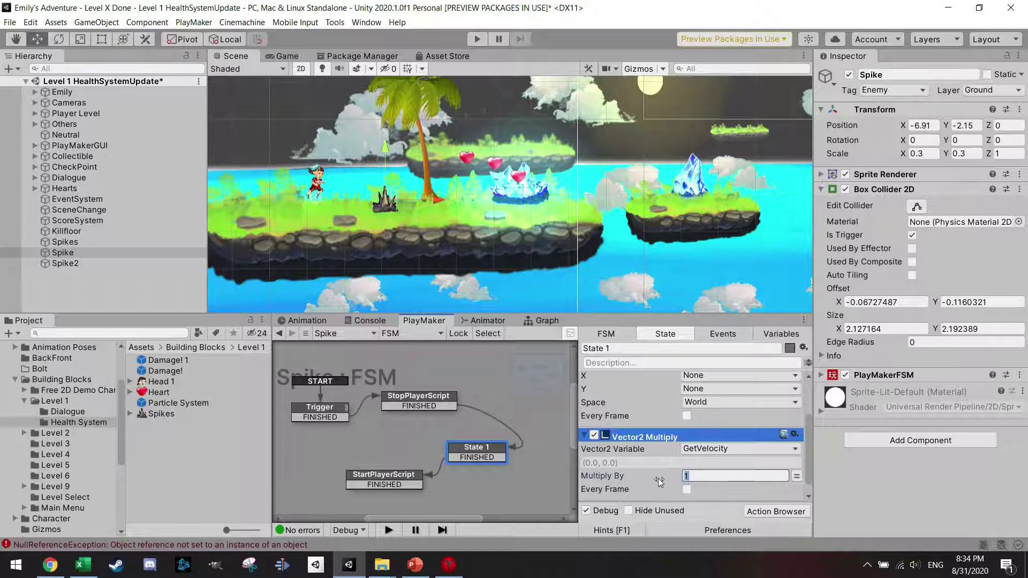
{"action": "type", "text": "-100"}
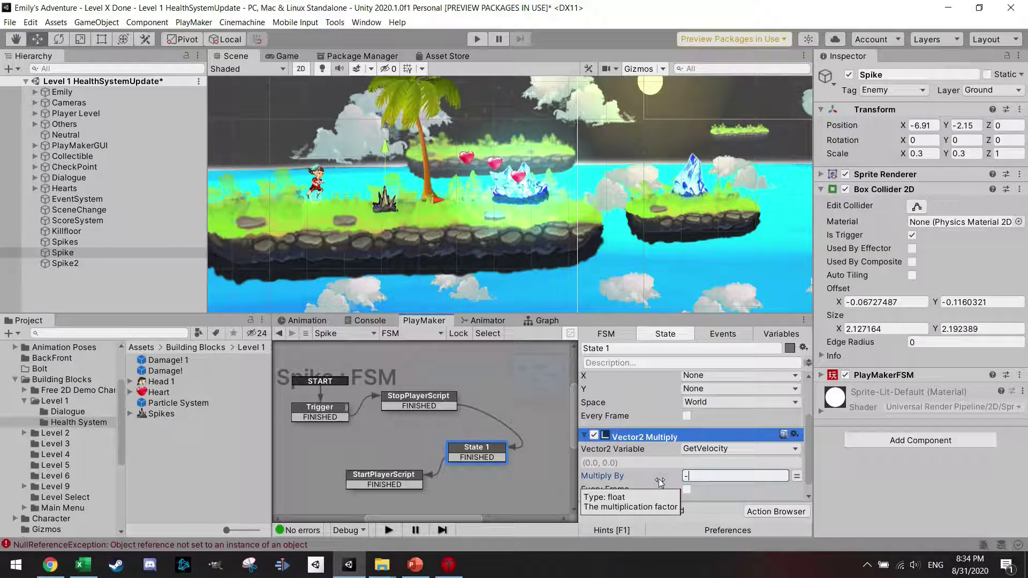
{"action": "key", "text": "BackSpace"}
{"action": "key", "text": "BackSpace"}
{"action": "type", "text": "10"}
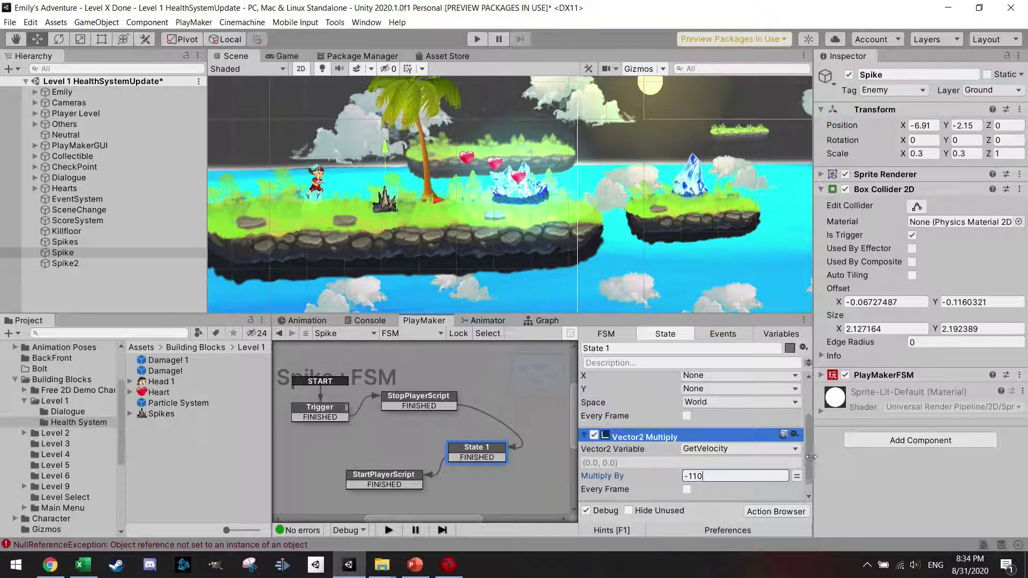
{"action": "mouse_move", "coordinate": [808, 459]}
{"action": "left_mouse_down"}
{"action": "mouse_move", "coordinate": [815, 437]}
{"action": "mouse_move", "coordinate": [810, 468]}
{"action": "left_mouse_up"}
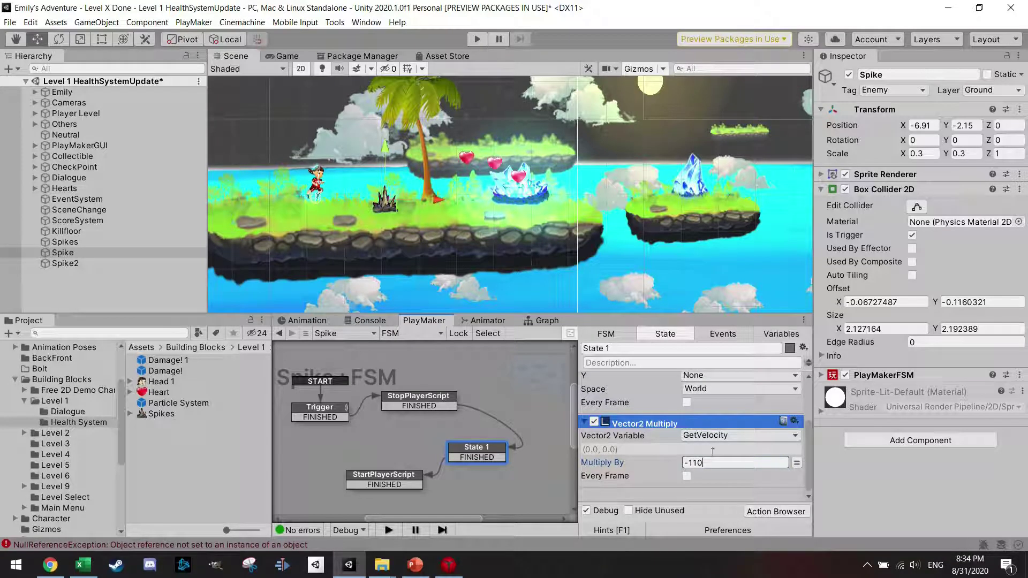
{"action": "scroll", "coordinate": [664, 447], "scroll_direction": "up", "scroll_amount": 2}
{"action": "scroll", "coordinate": [662, 448], "scroll_direction": "down", "scroll_amount": 2}
Step: Add an Add Force 2d action to State 1 via an 'add' search
{"action": "left_click", "coordinate": [777, 510]}
{"action": "type", "text": "set fo"}
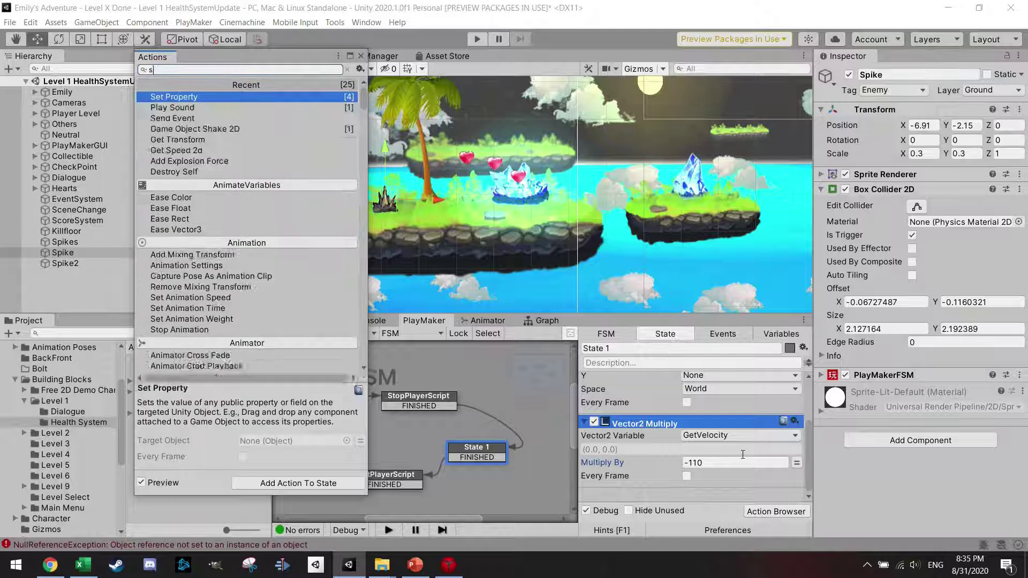
{"action": "key", "text": "BackSpace"}
{"action": "key", "text": "BackSpace"}
{"action": "key", "text": "BackSpace"}
{"action": "key", "text": "BackSpace"}
{"action": "key", "text": "BackSpace"}
{"action": "key", "text": "BackSpace"}
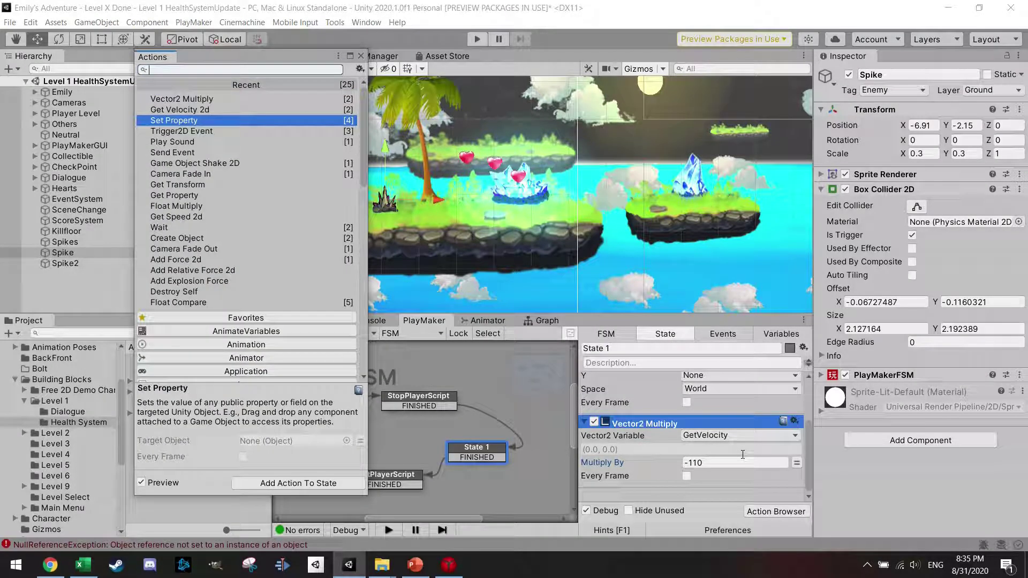
{"action": "type", "text": "add"}
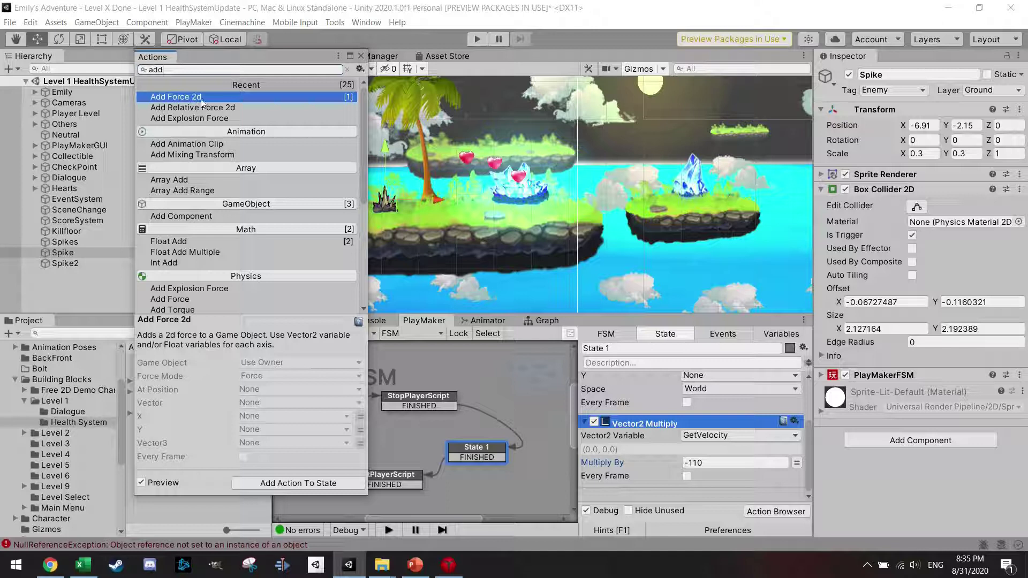
{"action": "double_click", "coordinate": [202, 101]}
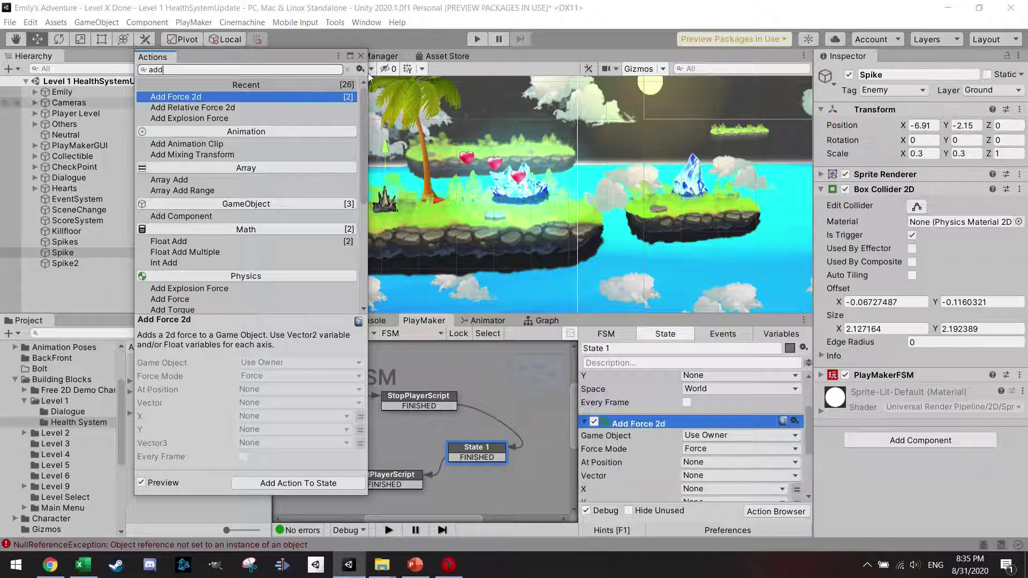
{"action": "left_click", "coordinate": [360, 55]}
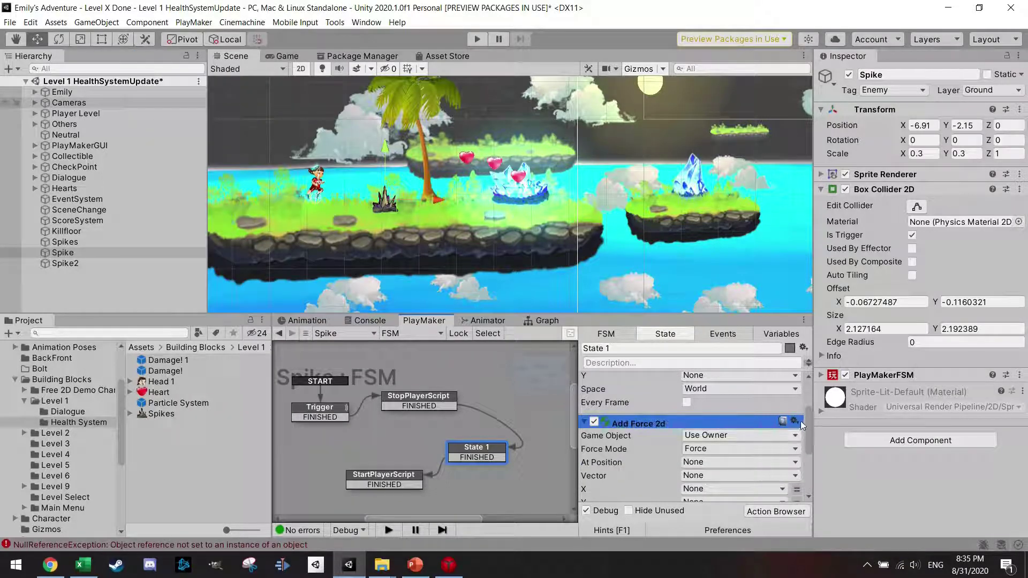
{"action": "mouse_move", "coordinate": [808, 425]}
{"action": "left_mouse_down"}
{"action": "mouse_move", "coordinate": [810, 396]}
{"action": "mouse_move", "coordinate": [810, 434]}
{"action": "left_mouse_up"}
Step: Make Emily the specified Game Object receiving the Add Force 2d push
{"action": "left_click", "coordinate": [749, 400]}
{"action": "left_click", "coordinate": [748, 428]}
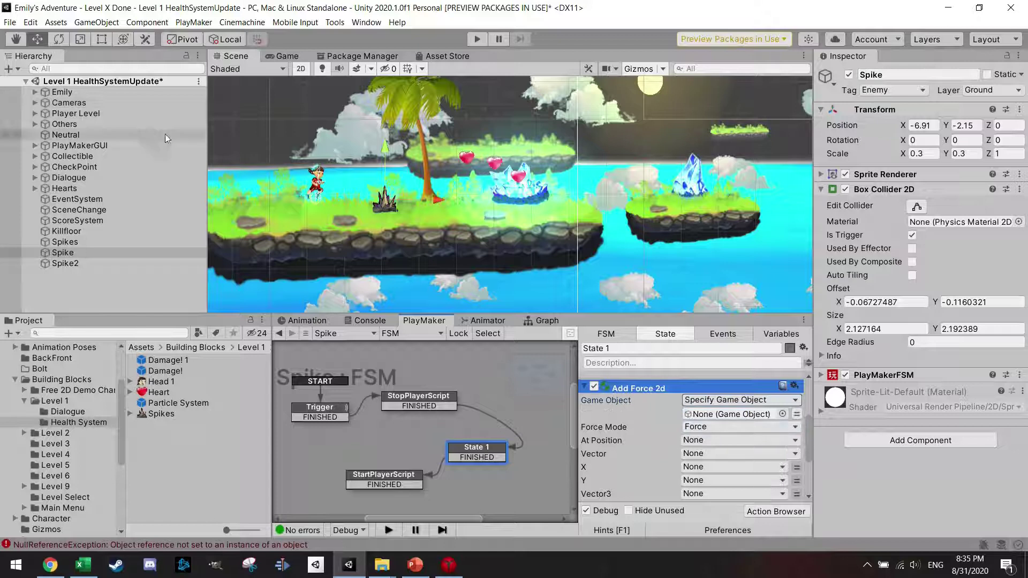
{"action": "left_click_drag", "start_coordinate": [70, 93], "coordinate": [737, 434]}
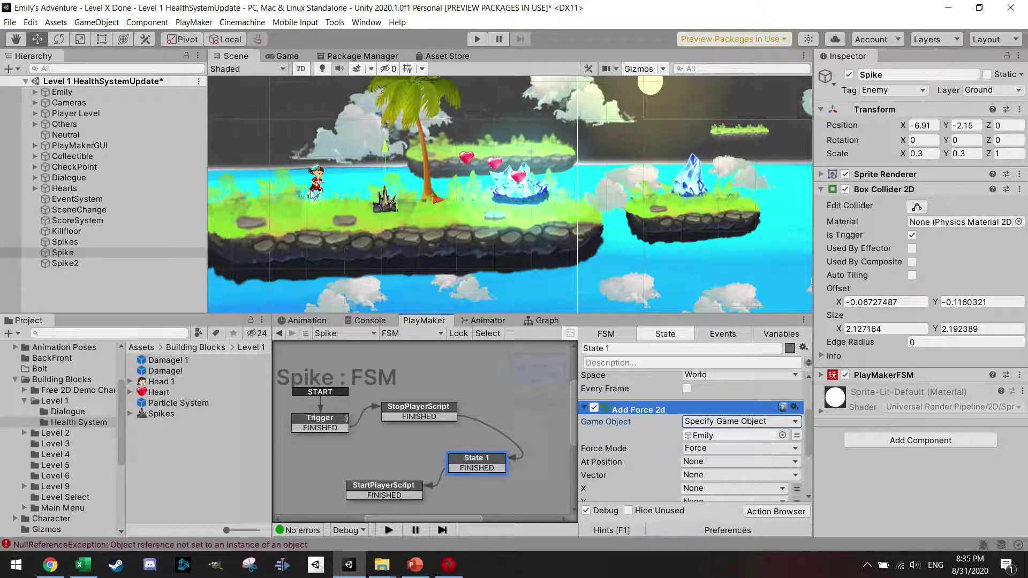
{"action": "scroll", "coordinate": [807, 448], "scroll_direction": "down", "scroll_amount": 3}
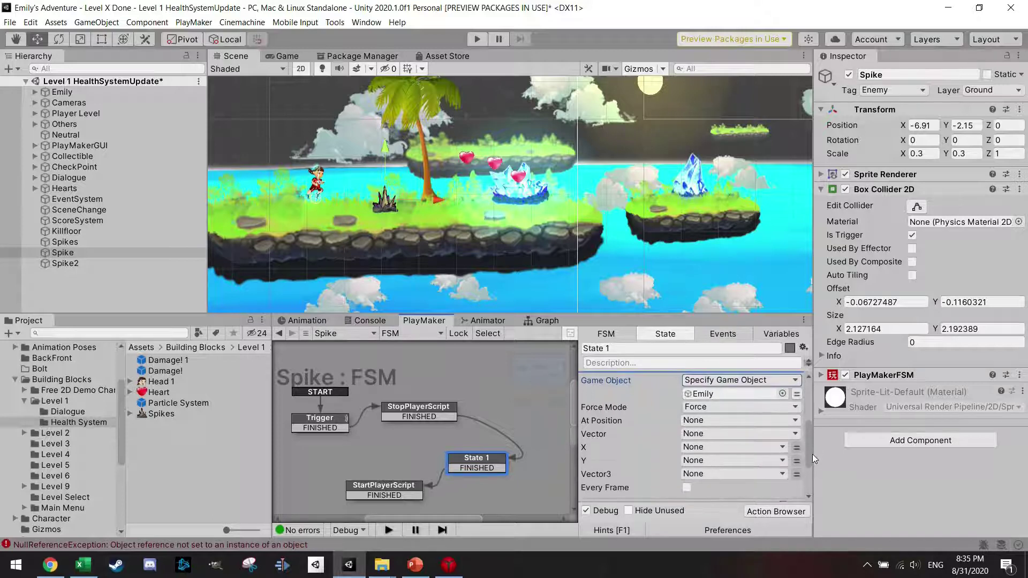
Step: Use GetVelocity as the force vector in Force mode and check the X/Y fields
{"action": "left_click", "coordinate": [697, 432]}
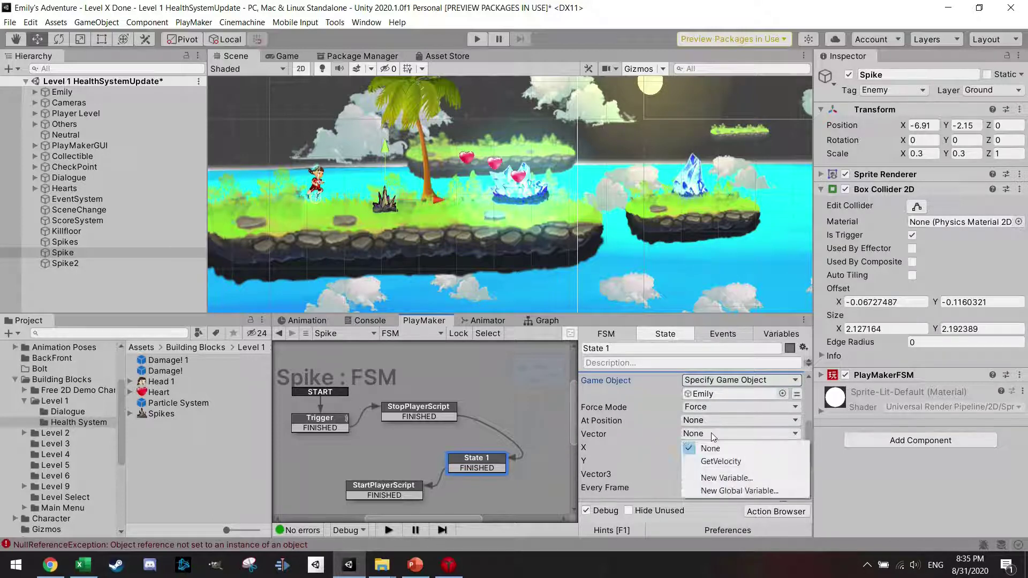
{"action": "left_click", "coordinate": [727, 464]}
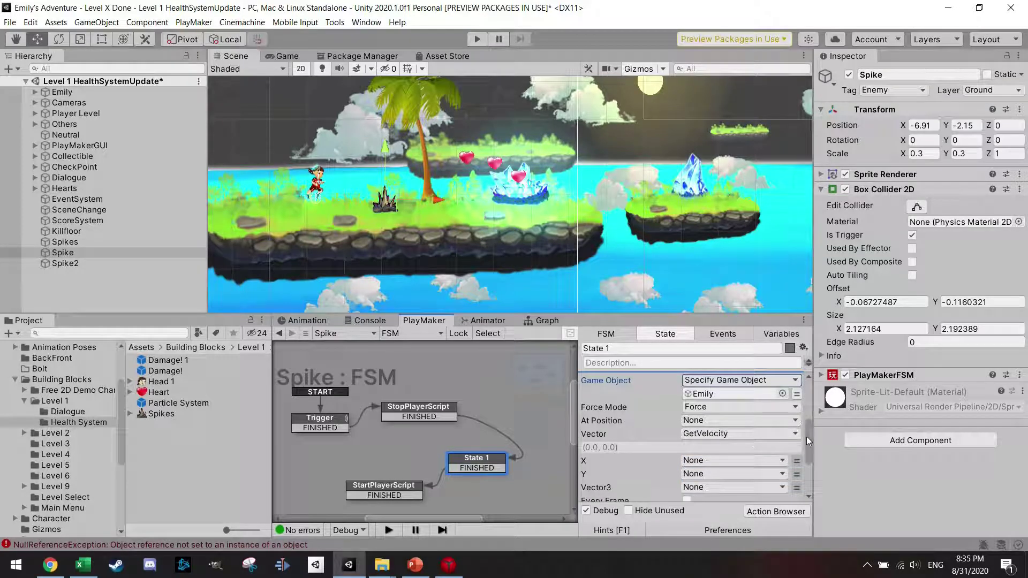
{"action": "left_click_drag", "start_coordinate": [806, 436], "coordinate": [813, 399]}
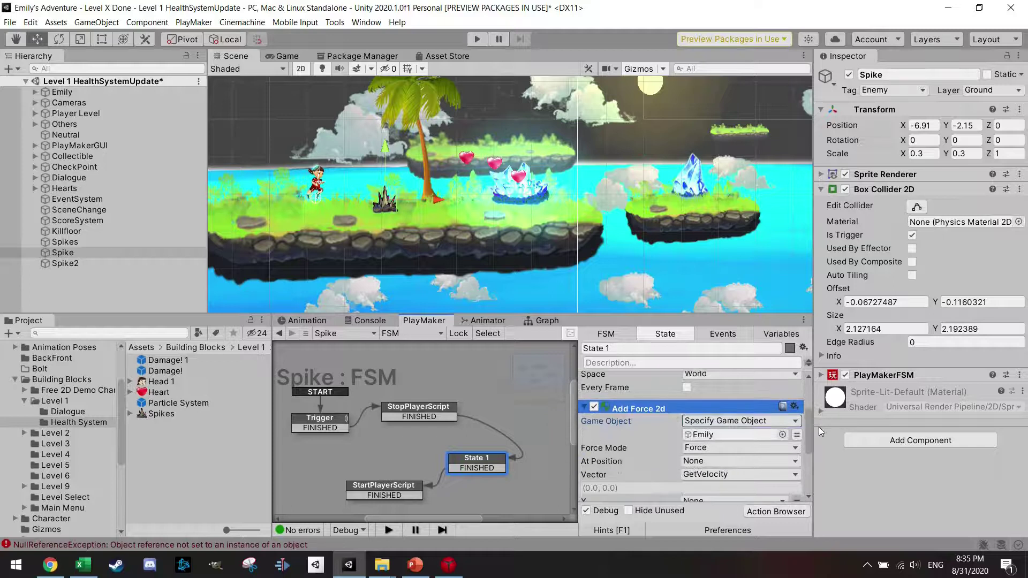
{"action": "left_click_drag", "start_coordinate": [817, 426], "coordinate": [827, 450]}
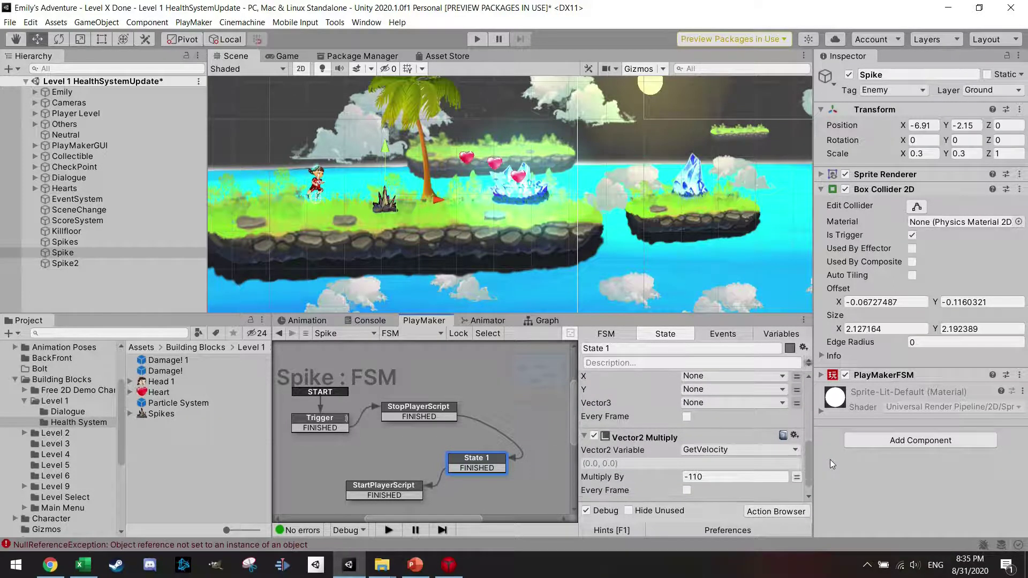
{"action": "scroll", "coordinate": [691, 428], "scroll_direction": "up", "scroll_amount": 3}
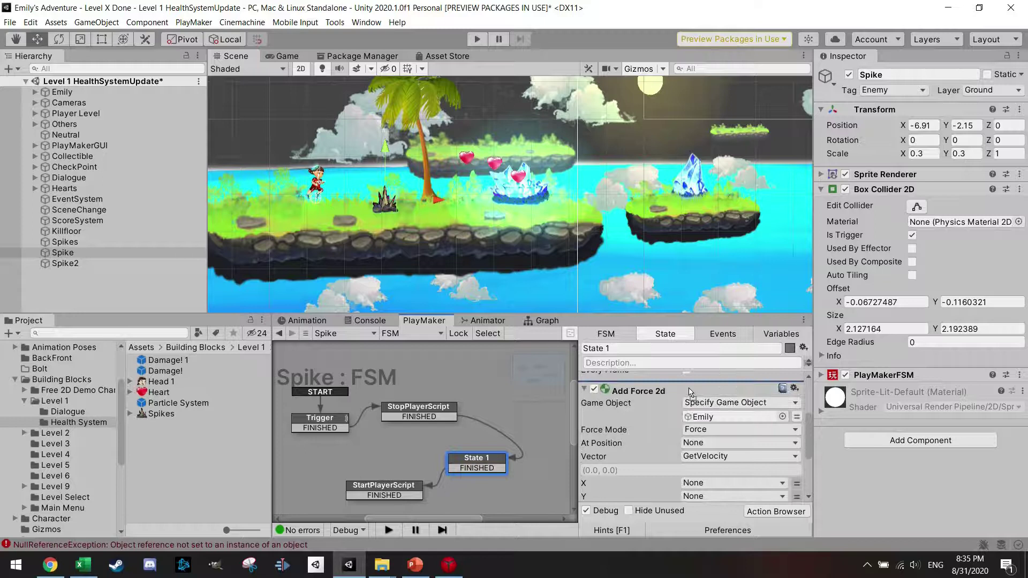
{"action": "scroll", "coordinate": [689, 392], "scroll_direction": "down", "scroll_amount": 3}
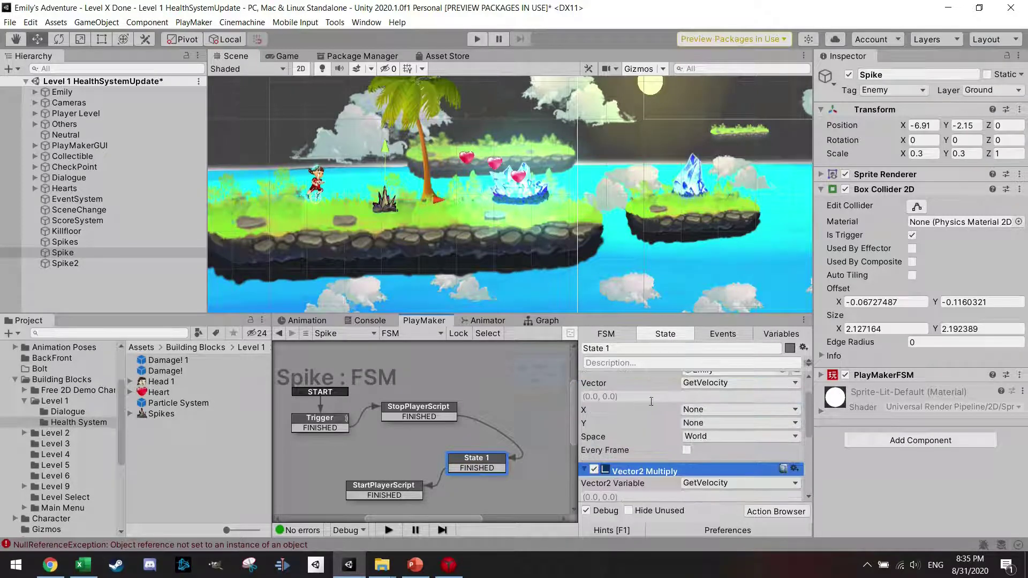
{"action": "scroll", "coordinate": [664, 407], "scroll_direction": "down", "scroll_amount": 5}
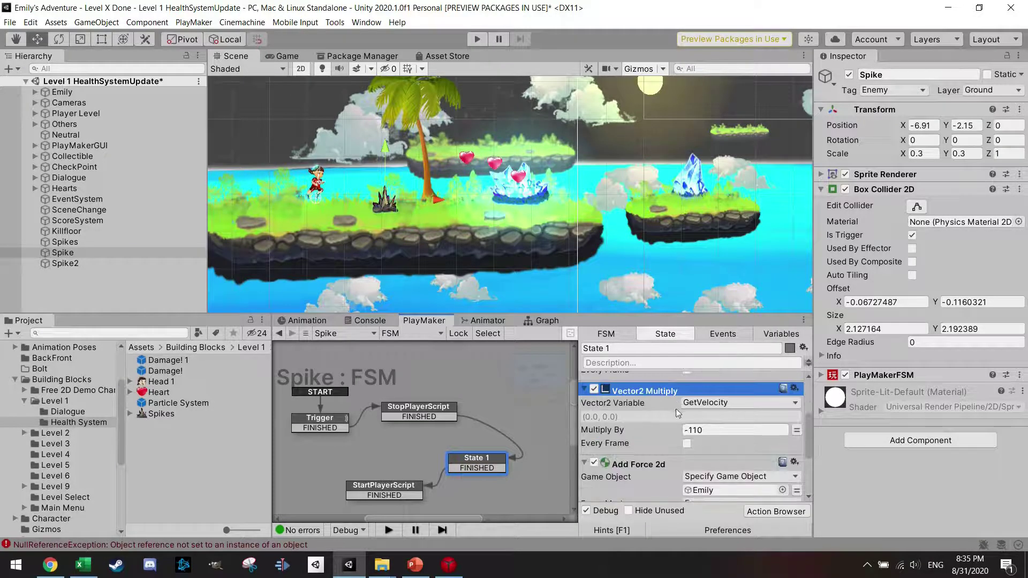
{"action": "scroll", "coordinate": [679, 417], "scroll_direction": "down", "scroll_amount": 2}
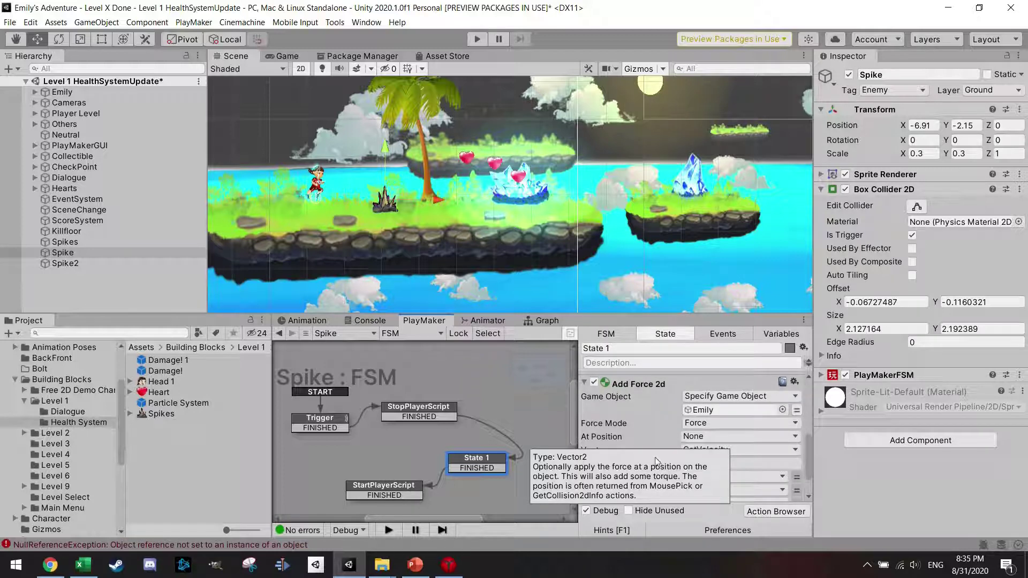
{"action": "scroll", "coordinate": [663, 442], "scroll_direction": "down", "scroll_amount": 2}
{"action": "scroll", "coordinate": [663, 444], "scroll_direction": "up", "scroll_amount": 2}
{"action": "scroll", "coordinate": [664, 445], "scroll_direction": "down", "scroll_amount": 2}
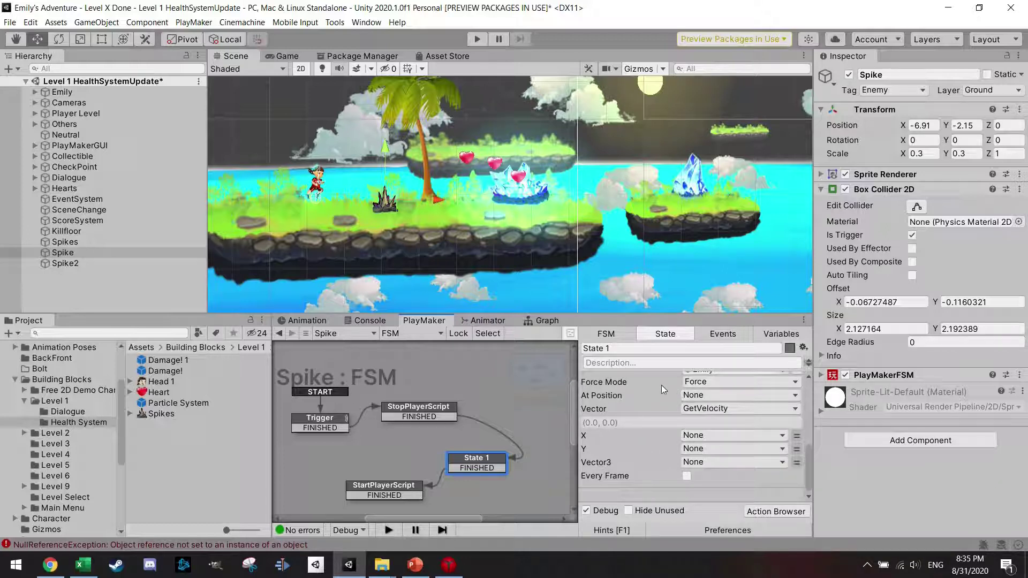
Step: Add a 1-second Wait action to State 1 that finishes with FINISHED
{"action": "left_click", "coordinate": [775, 512]}
{"action": "type", "text": "wait"}
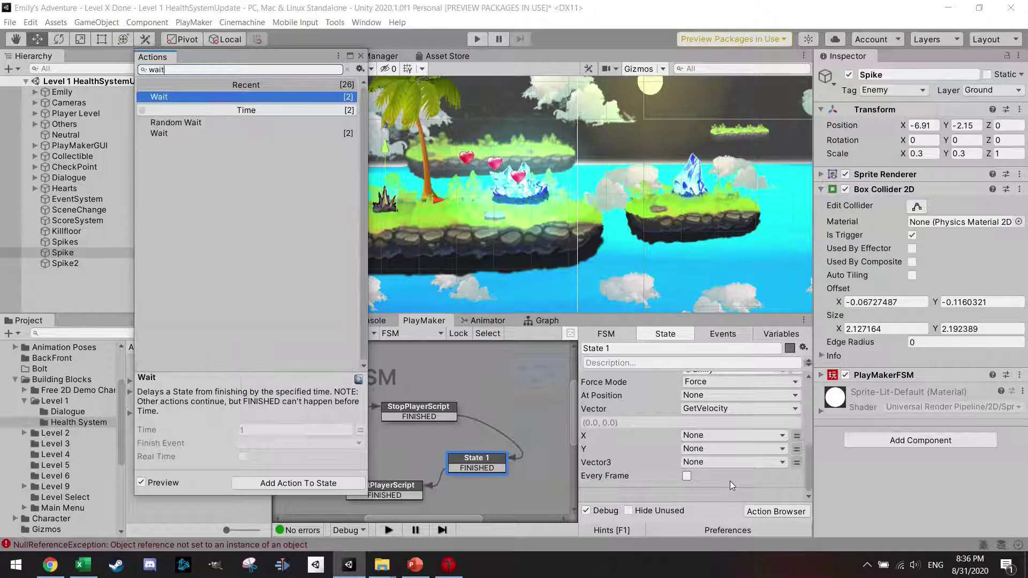
{"action": "key", "text": "Return"}
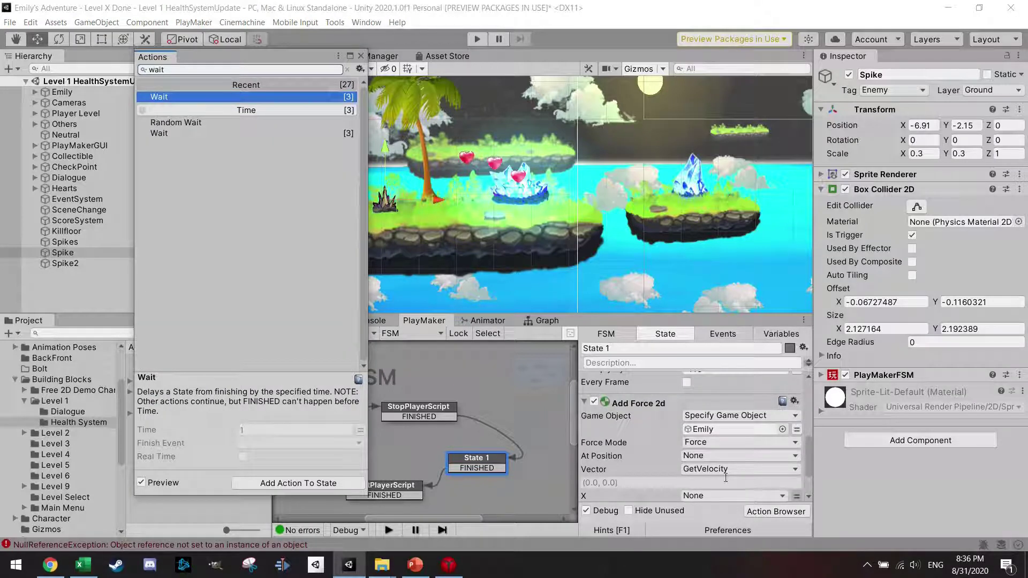
{"action": "left_click", "coordinate": [362, 56]}
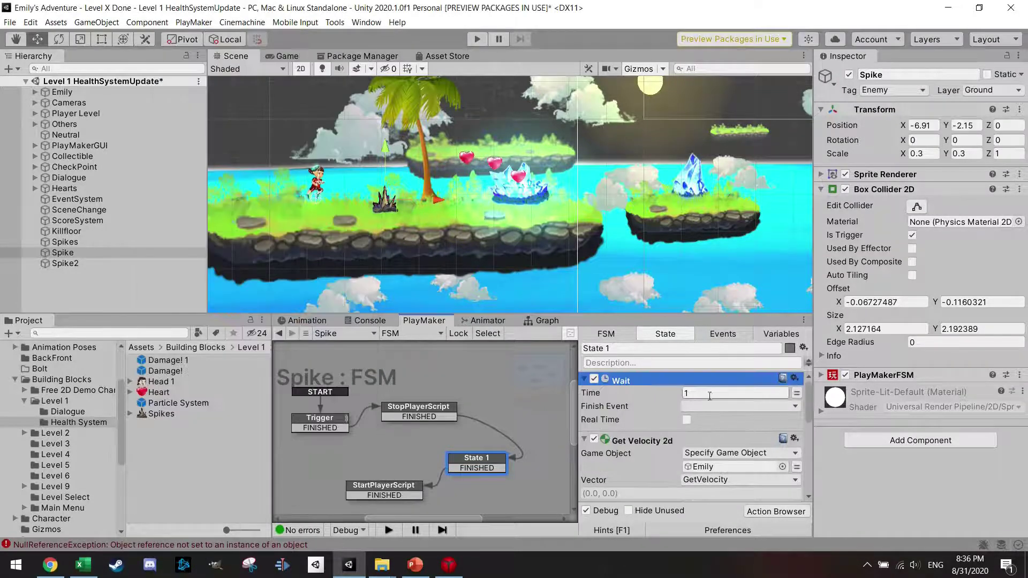
{"action": "left_click", "coordinate": [713, 407]}
{"action": "left_click", "coordinate": [724, 432]}
Step: Start Play mode to playtest the spike
{"action": "scroll", "coordinate": [653, 429], "scroll_direction": "down", "scroll_amount": 5}
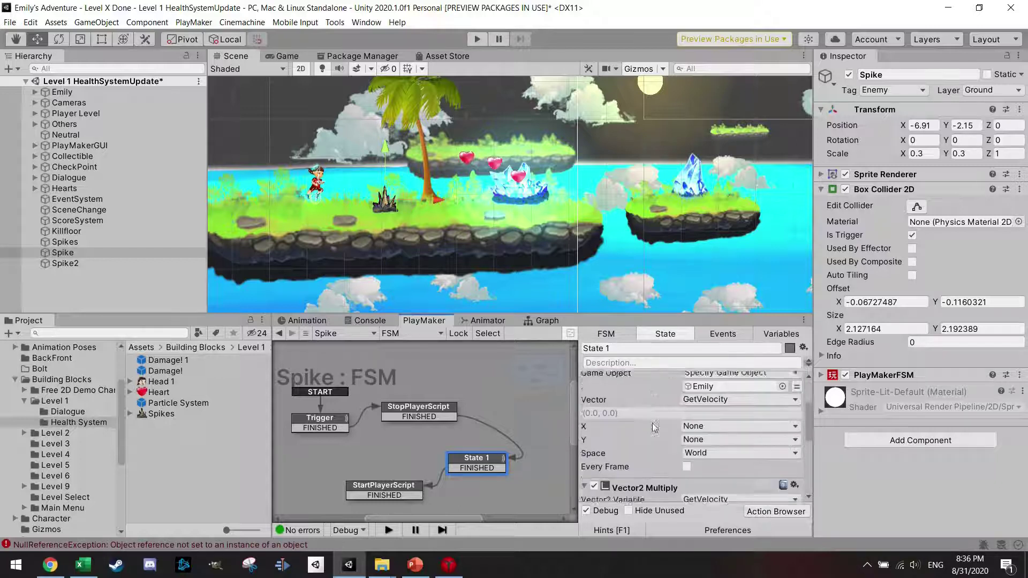
{"action": "scroll", "coordinate": [653, 429], "scroll_direction": "down", "scroll_amount": 4}
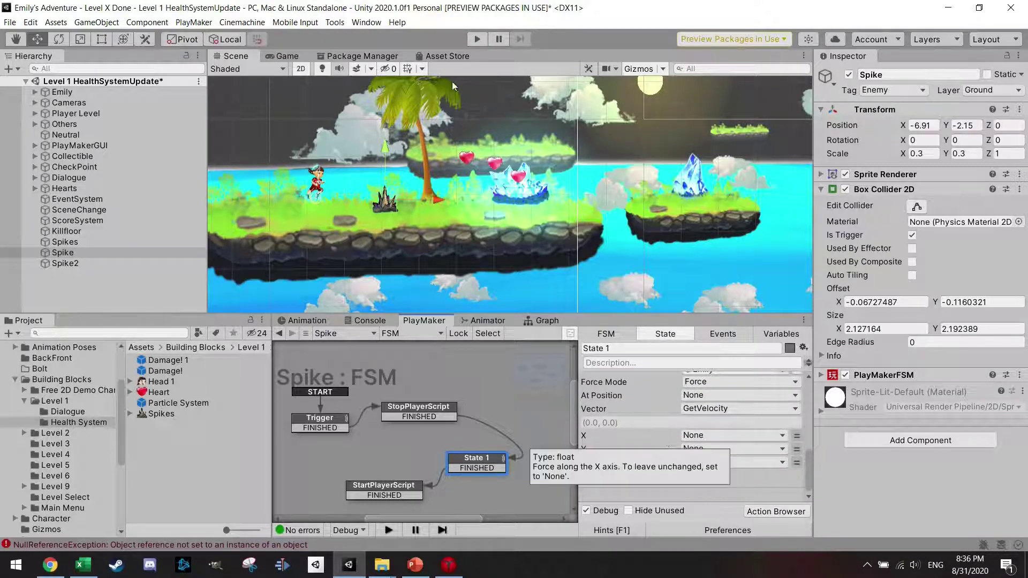
{"action": "left_click", "coordinate": [481, 40]}
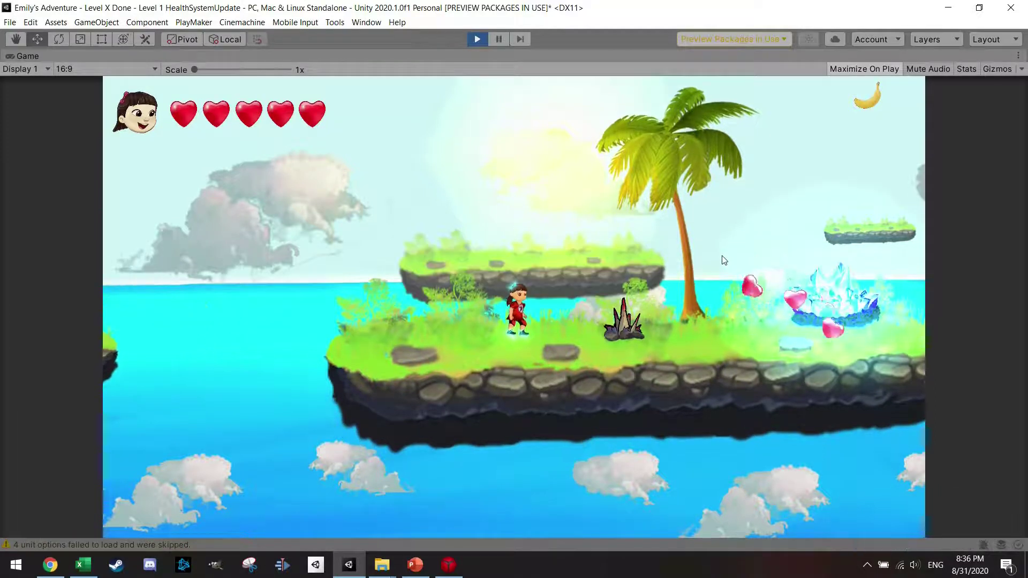
Step: Walk the character into the spikes several times with the arrow keys, then stop Play mode
{"action": "key", "text": "Right"}
{"action": "key", "text": "Left"}
{"action": "key", "text": "Right"}
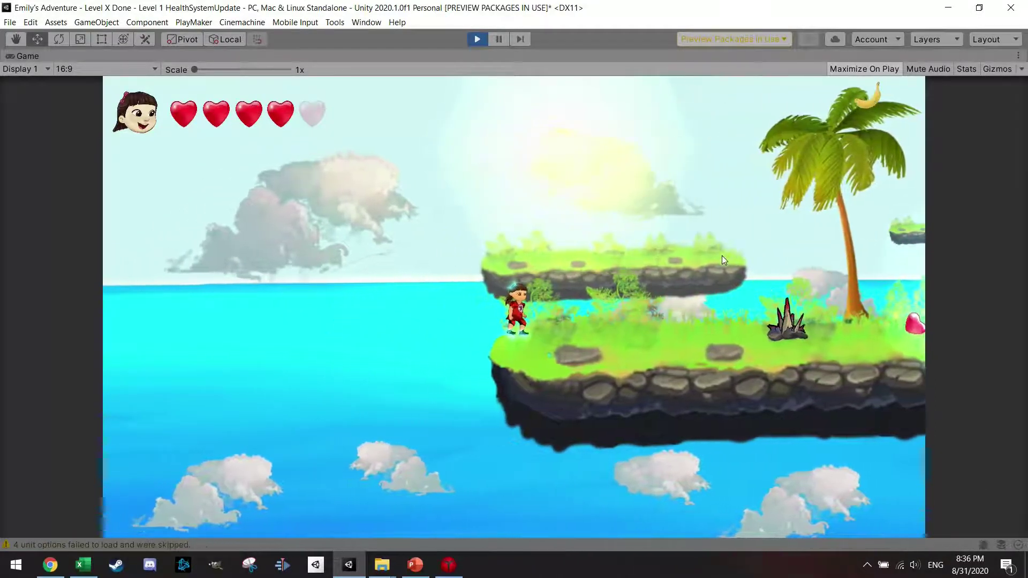
{"action": "key", "text": "Right"}
{"action": "key", "text": "Right"}
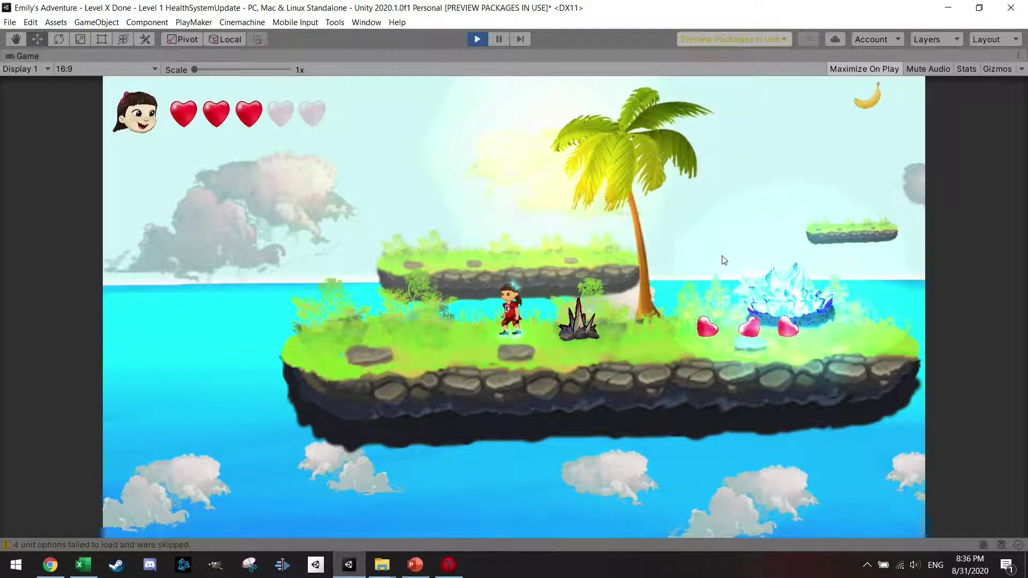
{"action": "key", "text": "Right"}
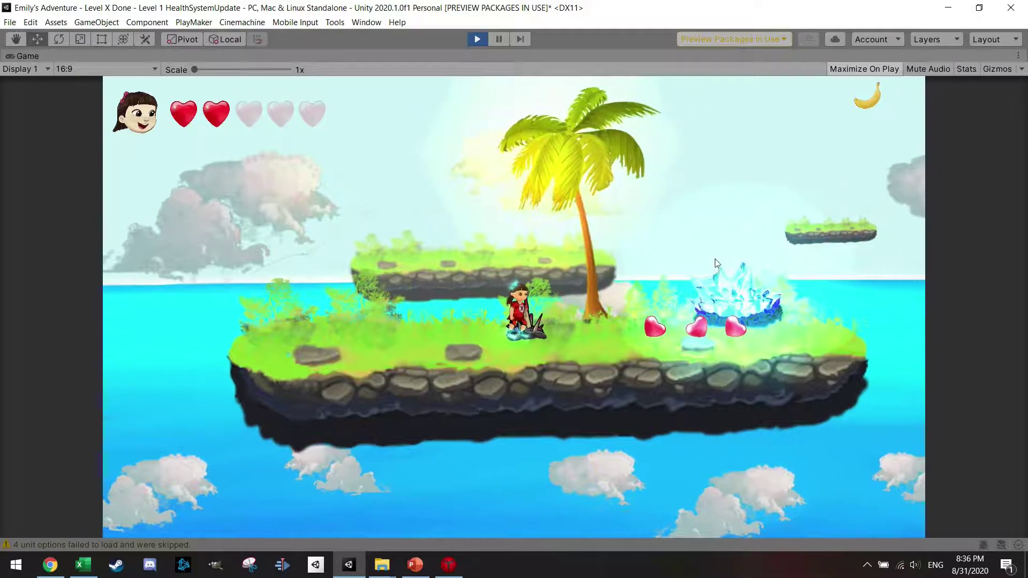
{"action": "key", "text": "ctrl+p"}
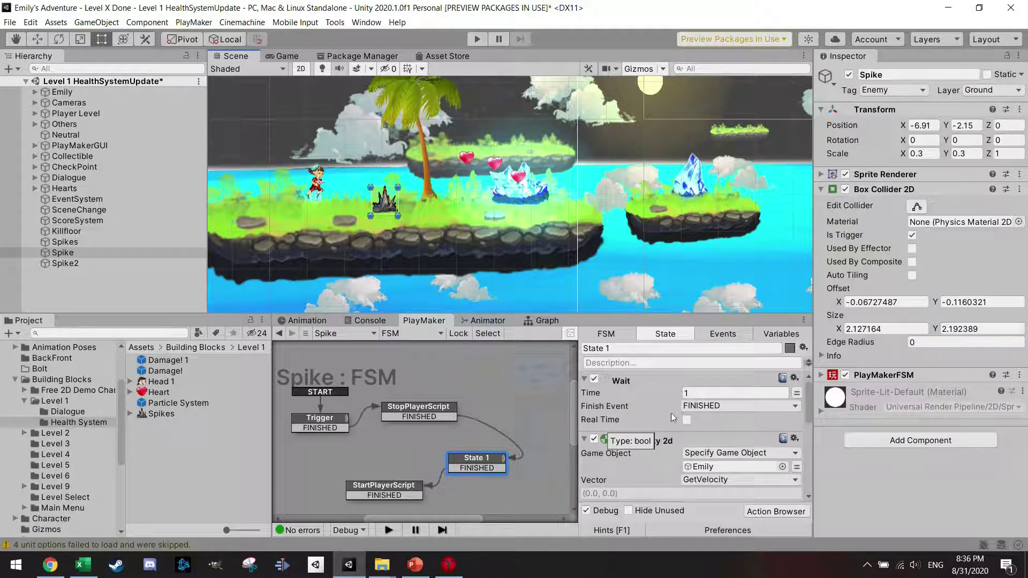
Step: Remove the Wait action from State 1
{"action": "right_click", "coordinate": [640, 381]}
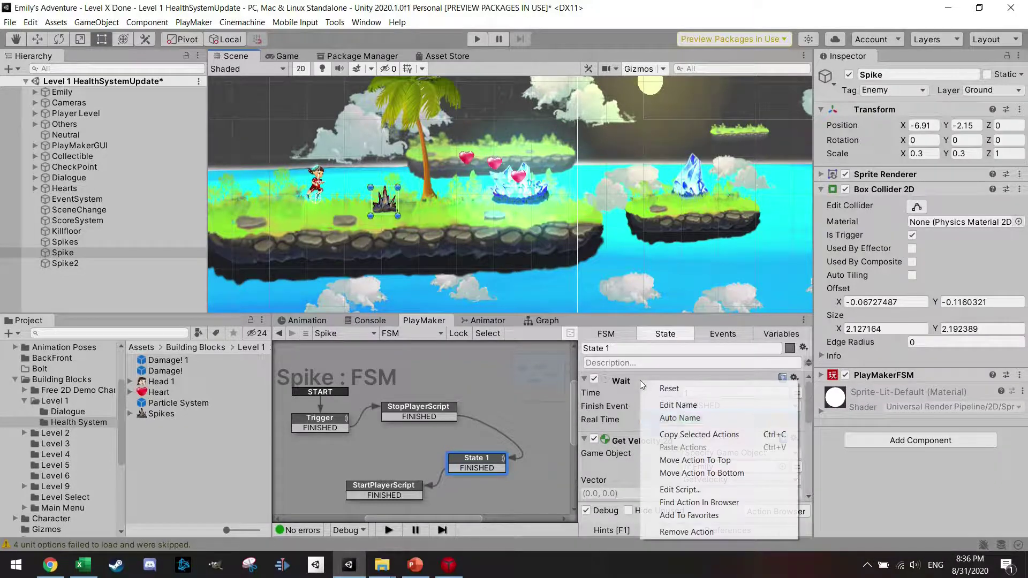
{"action": "left_click", "coordinate": [688, 531]}
{"action": "scroll", "coordinate": [641, 426], "scroll_direction": "down", "scroll_amount": 3}
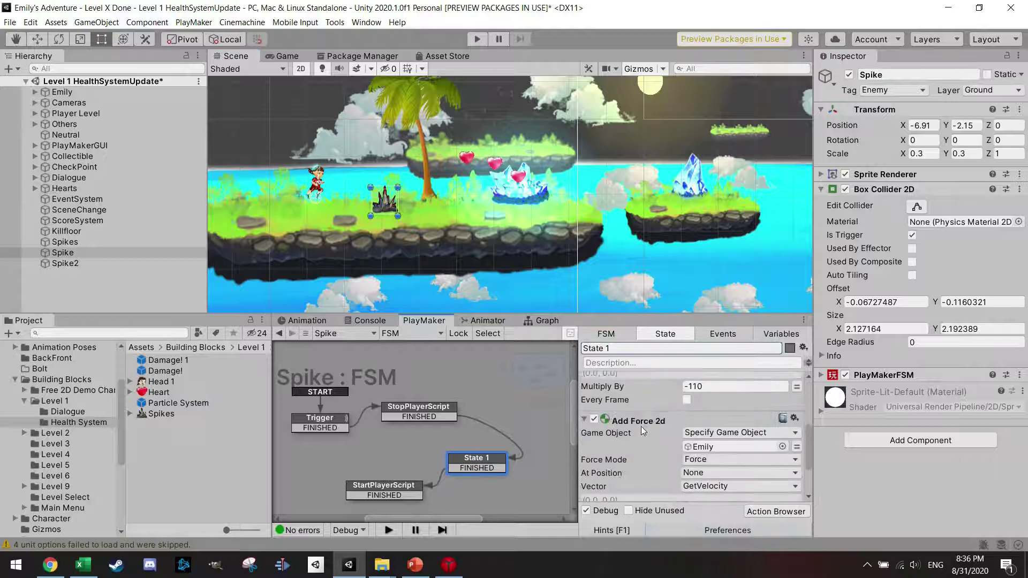
{"action": "scroll", "coordinate": [640, 426], "scroll_direction": "down", "scroll_amount": 3}
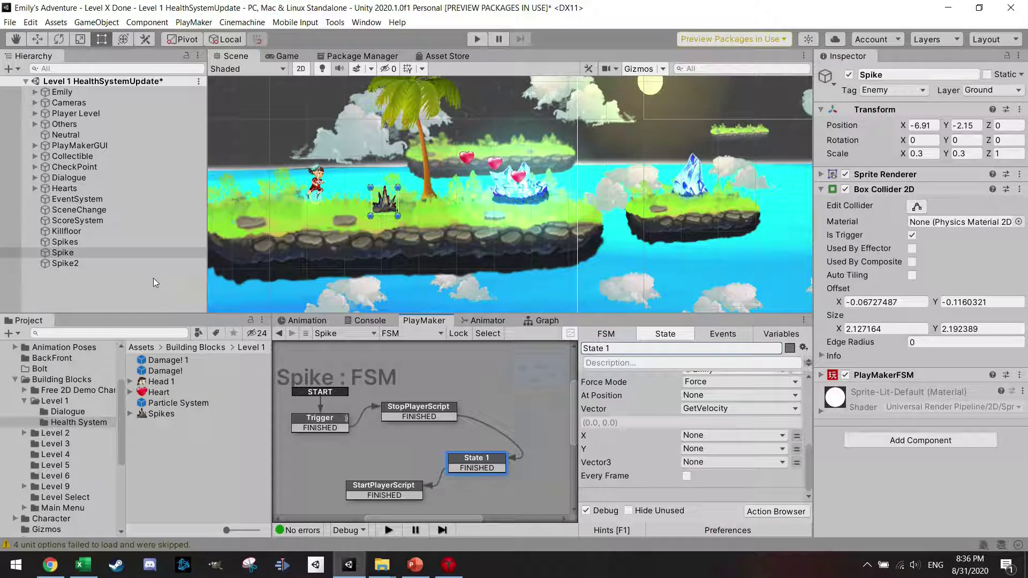
{"action": "scroll", "coordinate": [808, 415], "scroll_direction": "up", "scroll_amount": 5}
{"action": "left_click_drag", "start_coordinate": [808, 415], "coordinate": [814, 484]}
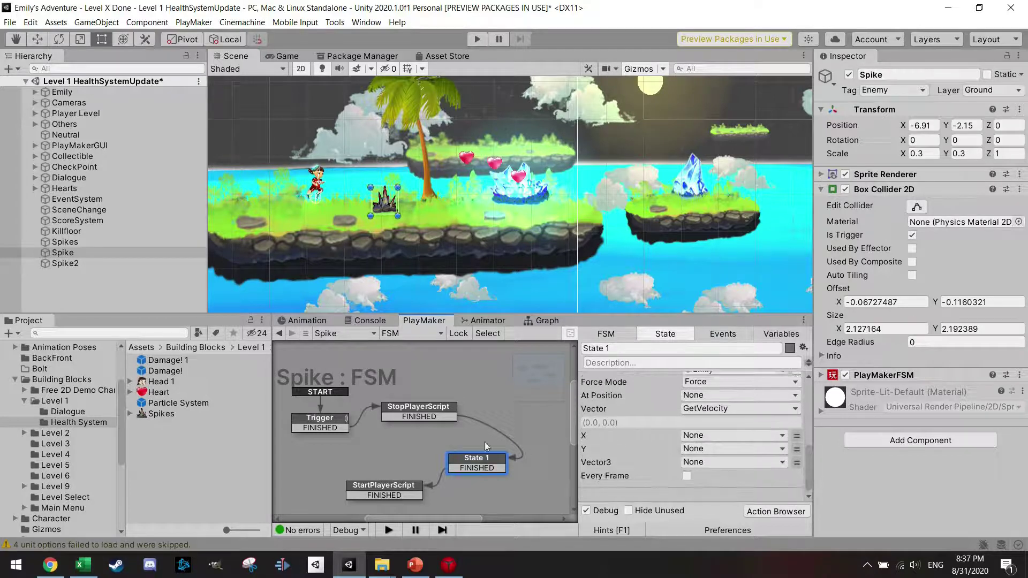
{"action": "scroll", "coordinate": [645, 438], "scroll_direction": "up", "scroll_amount": 5}
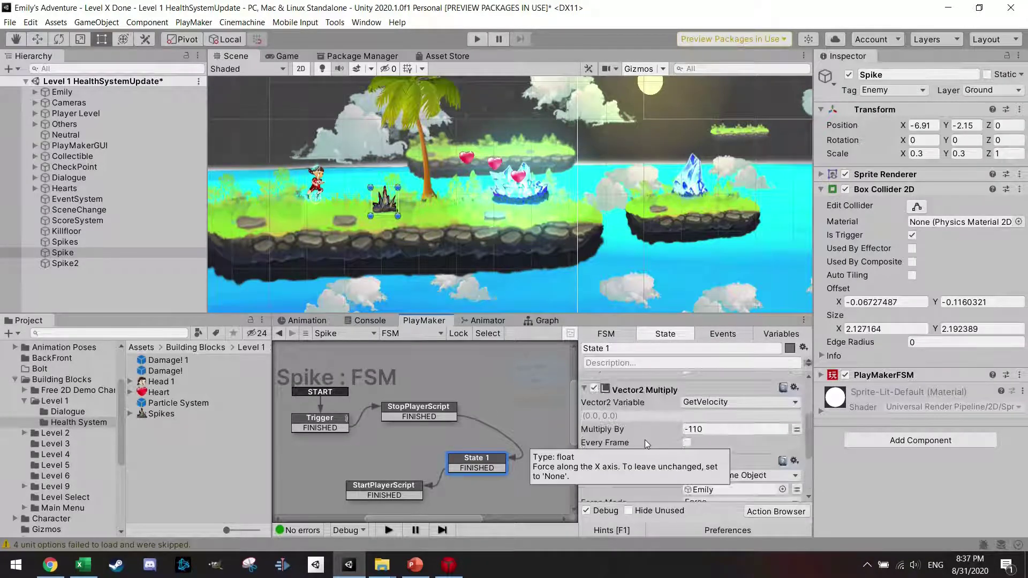
{"action": "scroll", "coordinate": [645, 442], "scroll_direction": "down", "scroll_amount": 3}
{"action": "scroll", "coordinate": [644, 444], "scroll_direction": "down", "scroll_amount": 2}
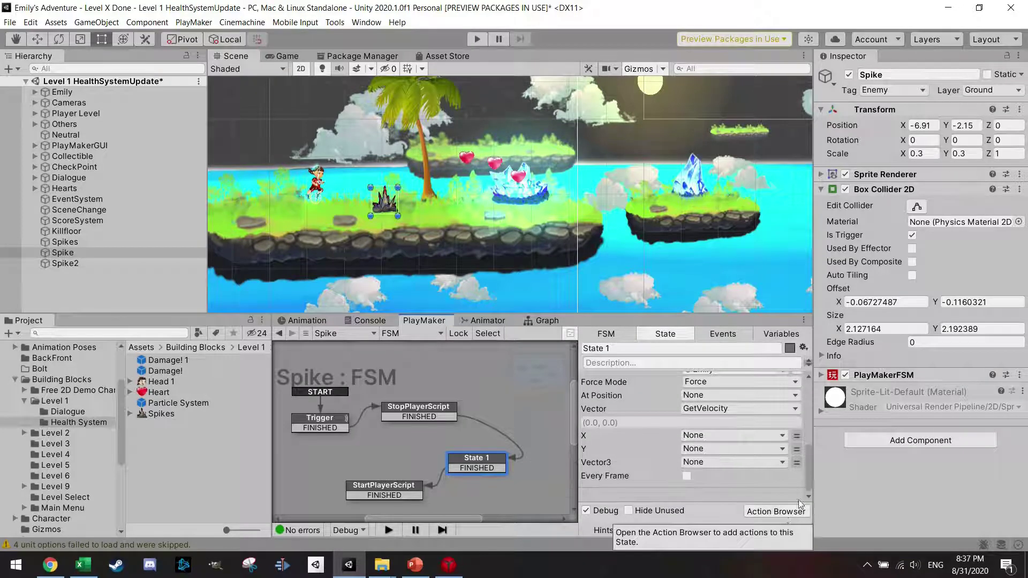
Step: Add a Play Sound action to State 1 through the Action Browser
{"action": "left_click", "coordinate": [779, 512]}
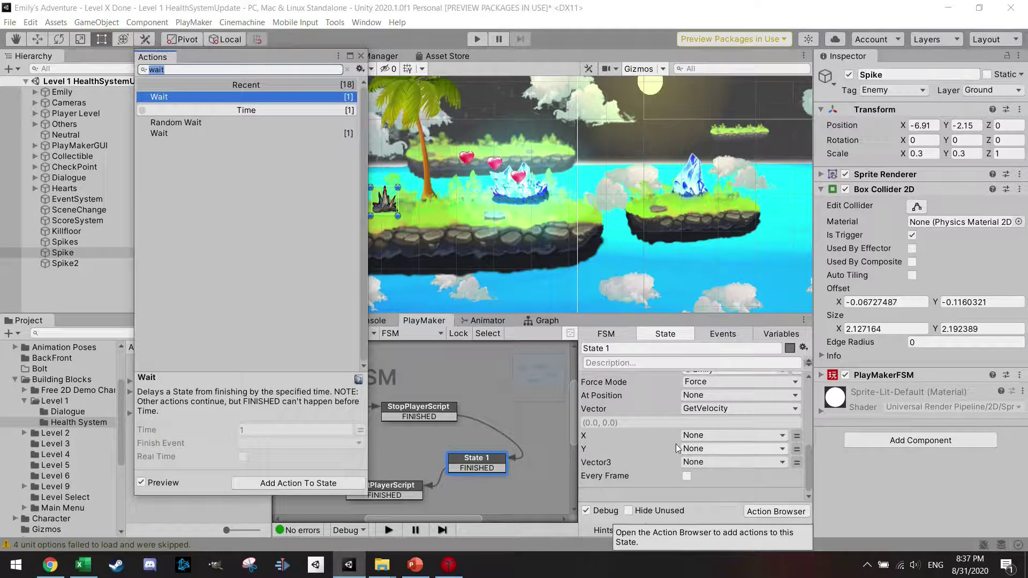
{"action": "type", "text": "play"}
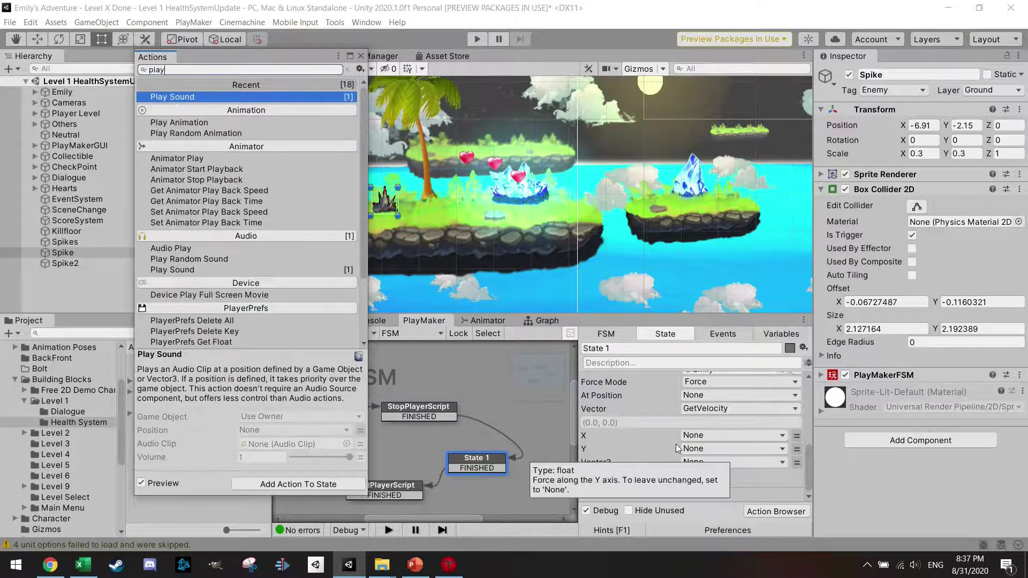
{"action": "key", "text": "Return"}
{"action": "left_click", "coordinate": [360, 56]}
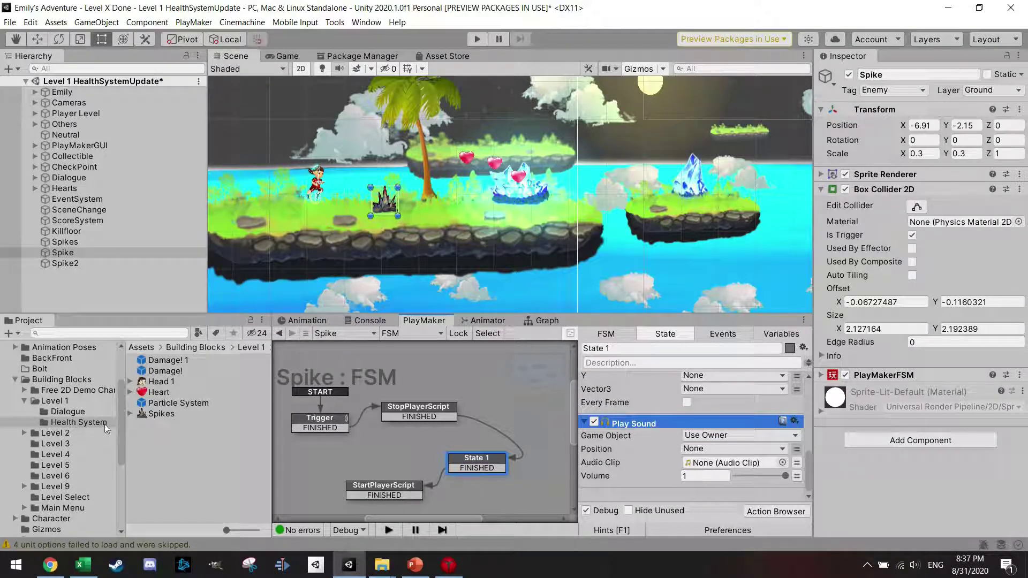
Step: Confirm the Hit_Hurt17 sound name in Bfxr, then minimize Chrome to return to Unity
{"action": "scroll", "coordinate": [66, 500], "scroll_direction": "down", "scroll_amount": 5}
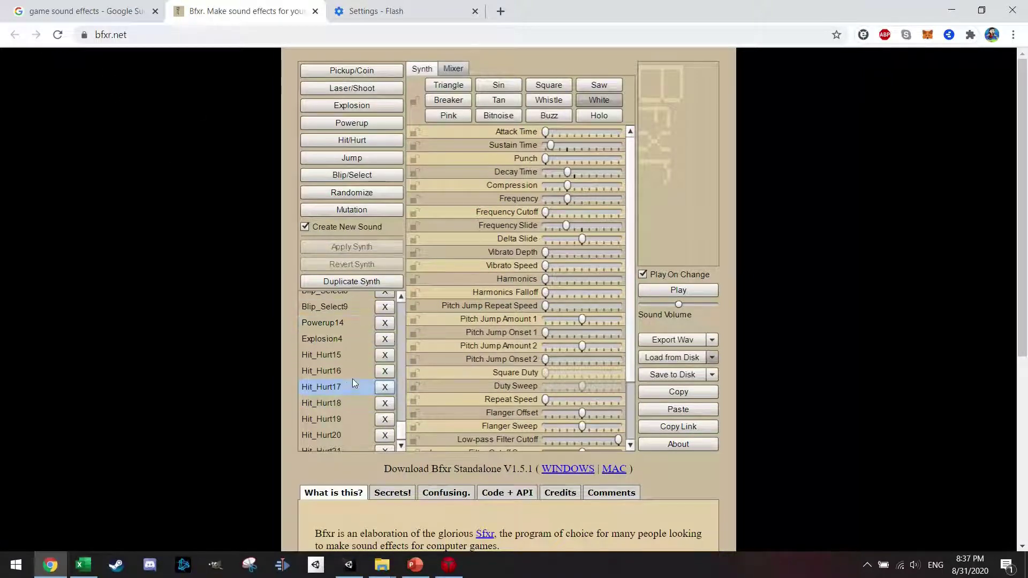
{"action": "left_click", "coordinate": [342, 390]}
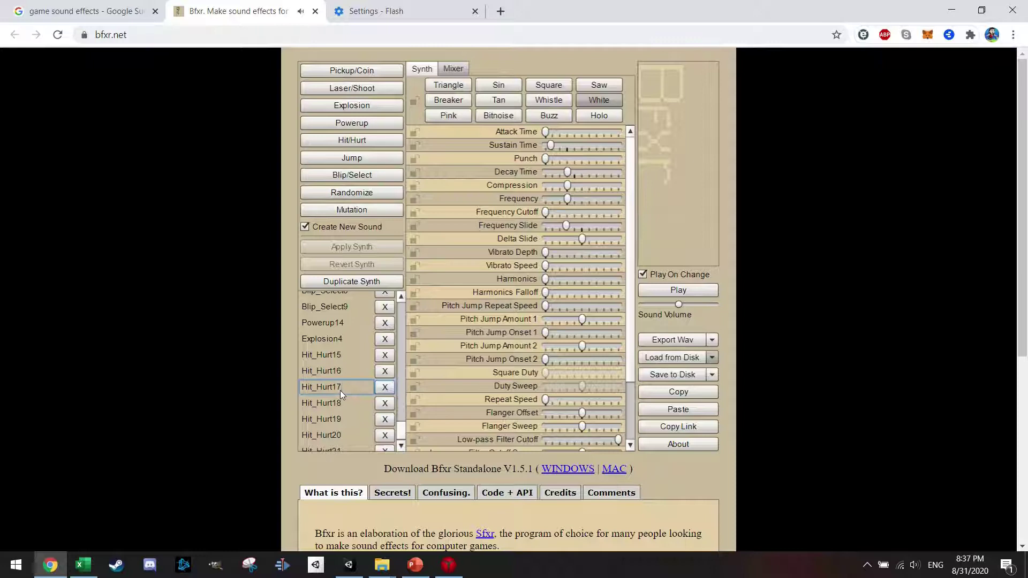
{"action": "left_click", "coordinate": [951, 10]}
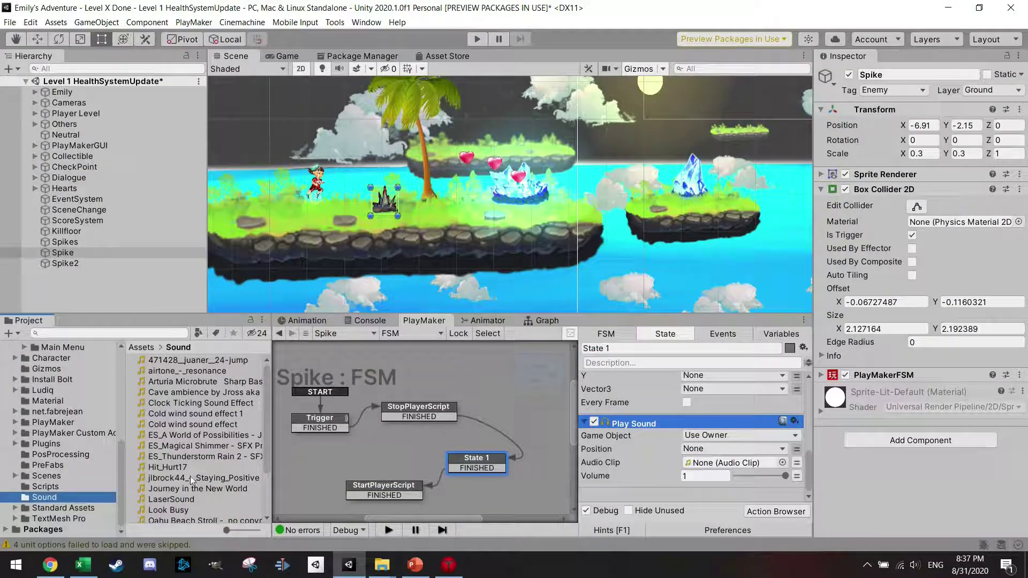
Step: Assign Hit_Hurt17 as the Play Sound audio clip with volume 0.8
{"action": "scroll", "coordinate": [196, 489], "scroll_direction": "down", "scroll_amount": 3}
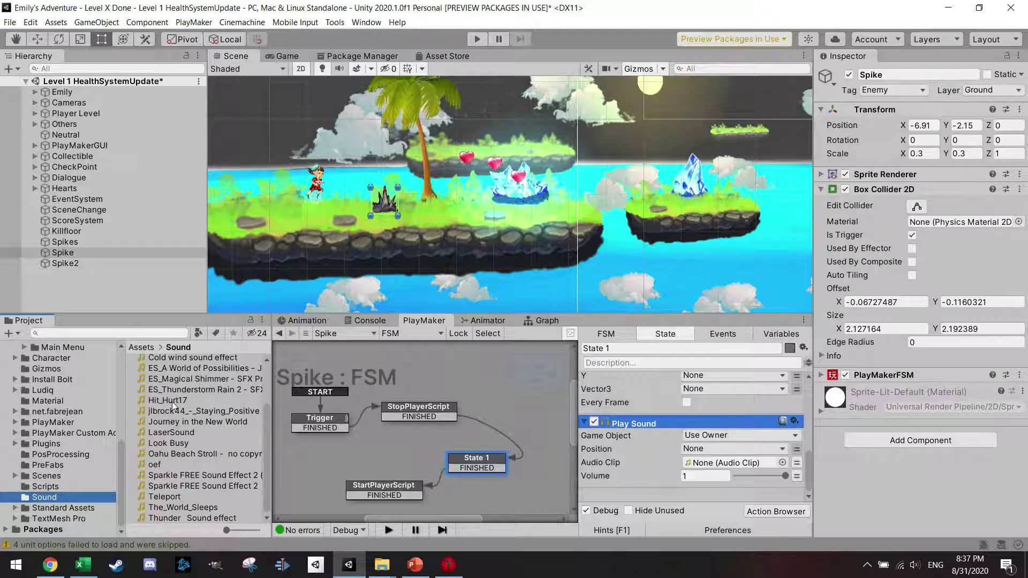
{"action": "left_click_drag", "start_coordinate": [172, 401], "coordinate": [743, 464]}
{"action": "left_click", "coordinate": [685, 475]}
{"action": "type", "text": "0."}
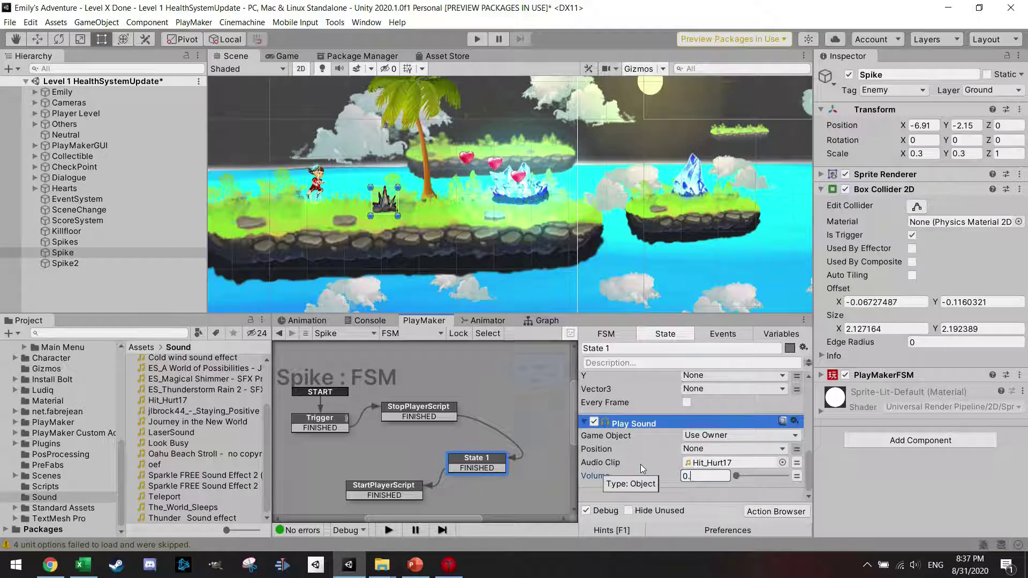
{"action": "type", "text": "8"}
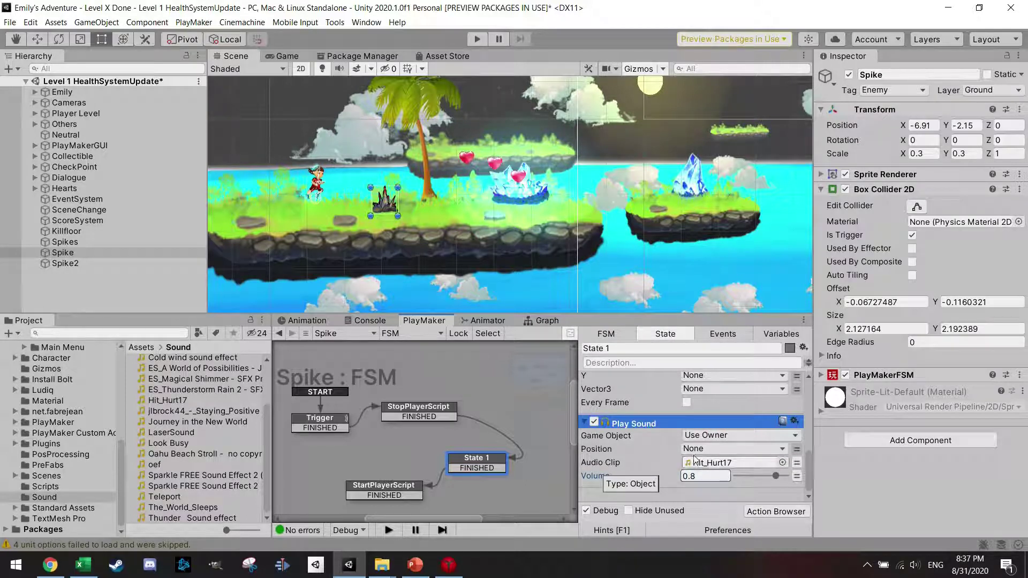
{"action": "scroll", "coordinate": [669, 458], "scroll_direction": "up", "scroll_amount": 10}
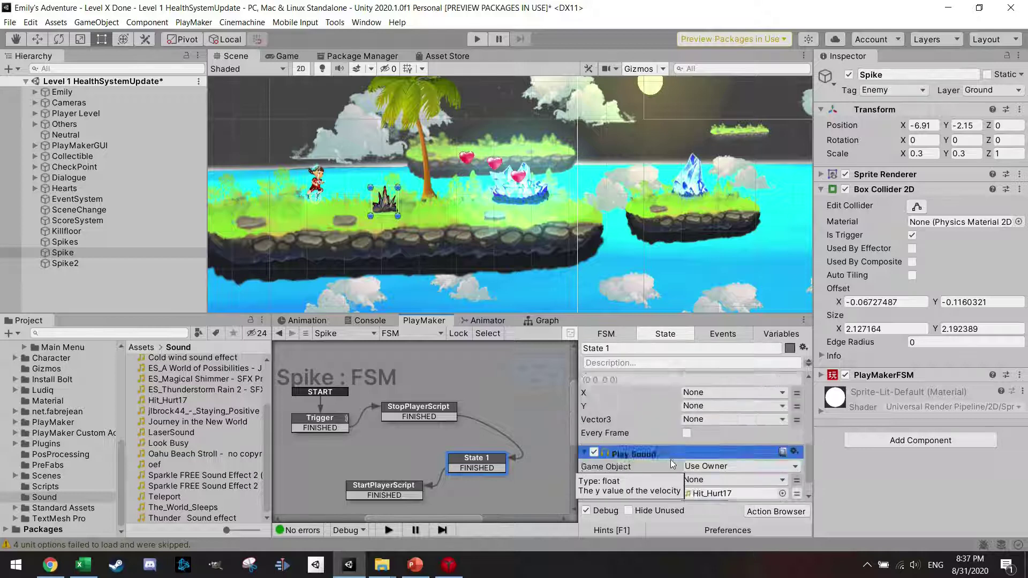
{"action": "scroll", "coordinate": [669, 458], "scroll_direction": "down", "scroll_amount": 10}
{"action": "left_click", "coordinate": [776, 512]}
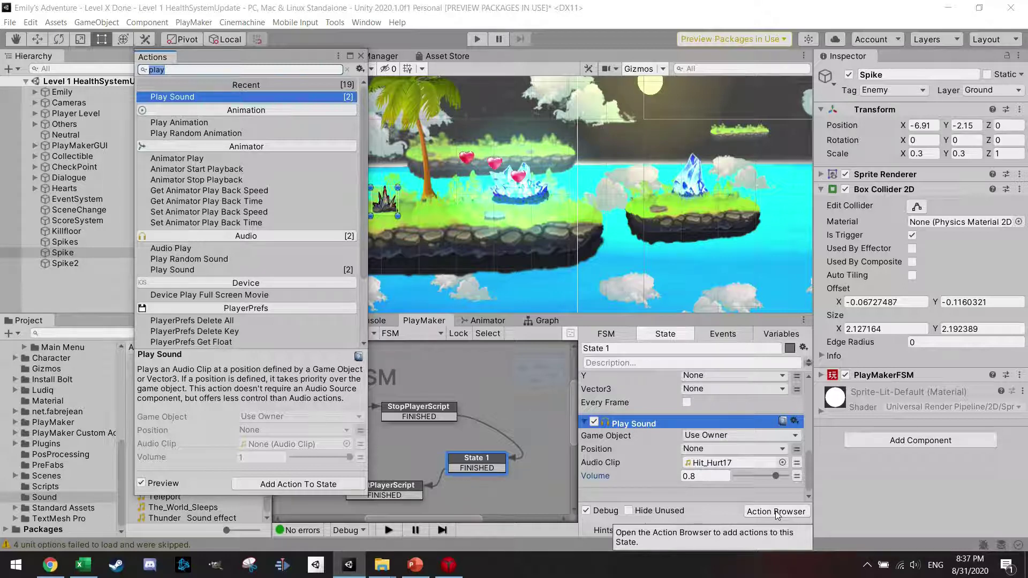
Step: Add a Create Object action spawning the Damage! prefab at the Spike
{"action": "type", "text": "create"}
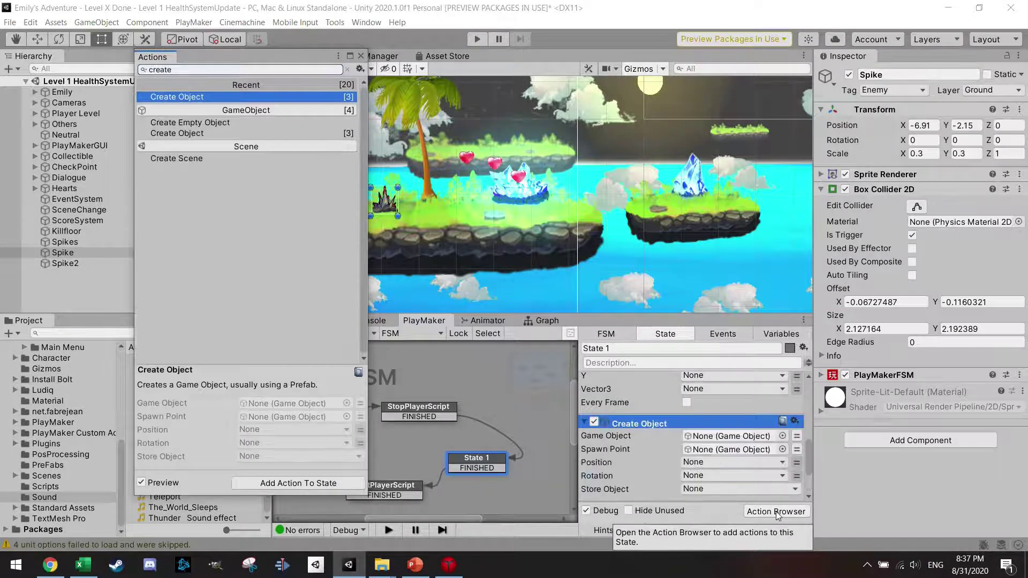
{"action": "key", "text": "Return"}
{"action": "left_click", "coordinate": [361, 56]}
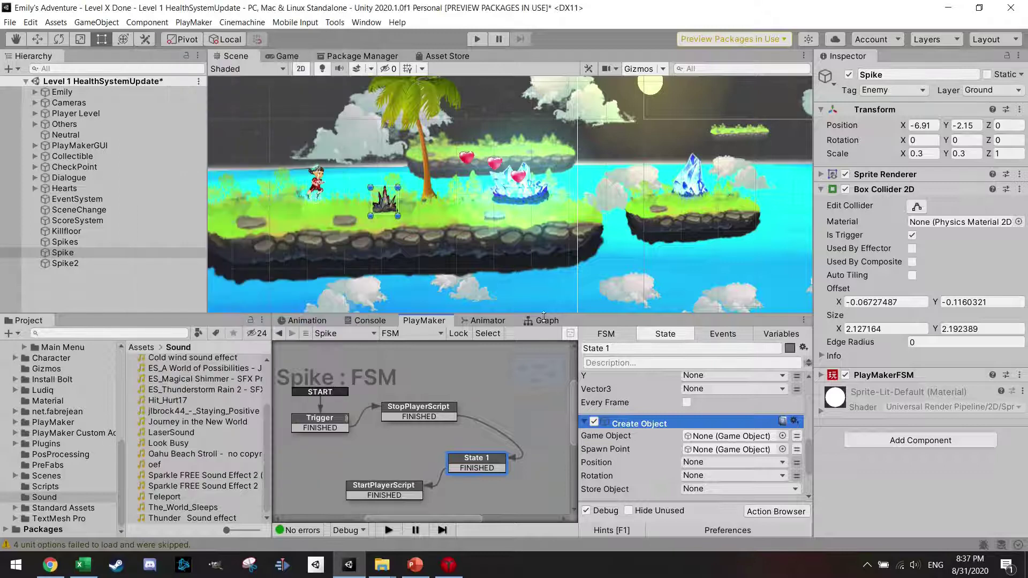
{"action": "scroll", "coordinate": [188, 420], "scroll_direction": "up", "scroll_amount": 3}
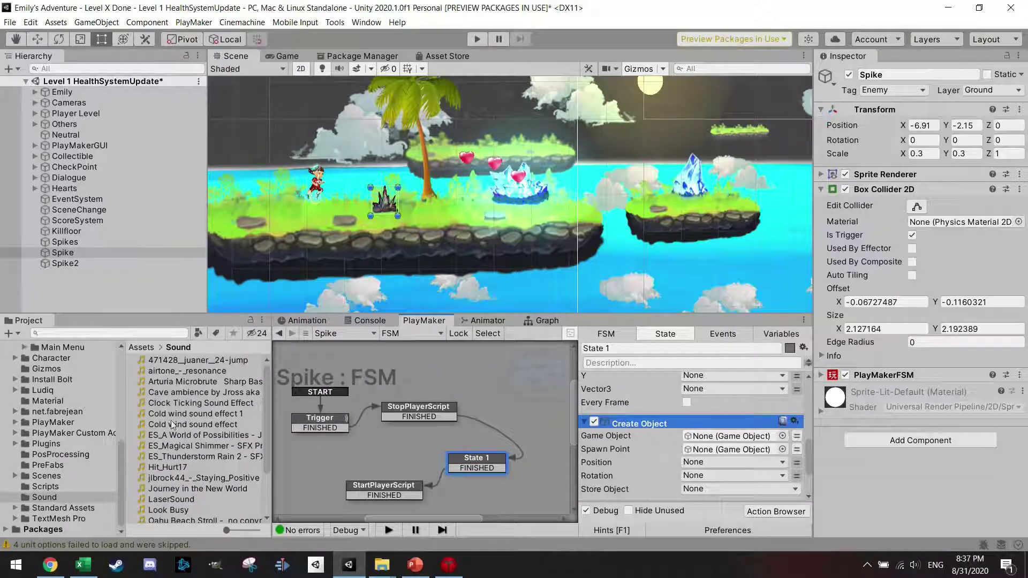
{"action": "scroll", "coordinate": [88, 417], "scroll_direction": "up", "scroll_amount": 5}
{"action": "left_click", "coordinate": [85, 464]}
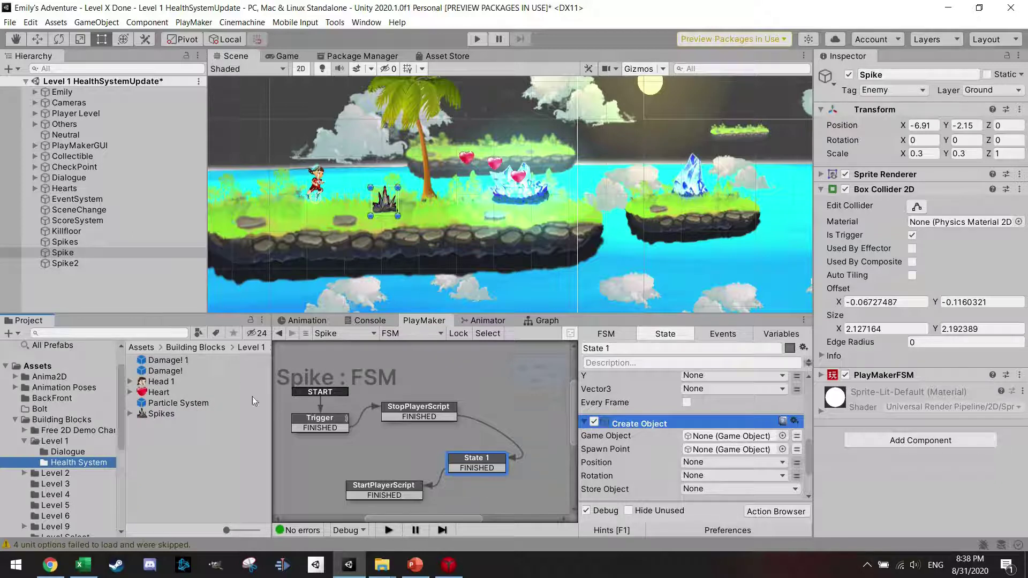
{"action": "left_click_drag", "start_coordinate": [171, 378], "coordinate": [732, 437]}
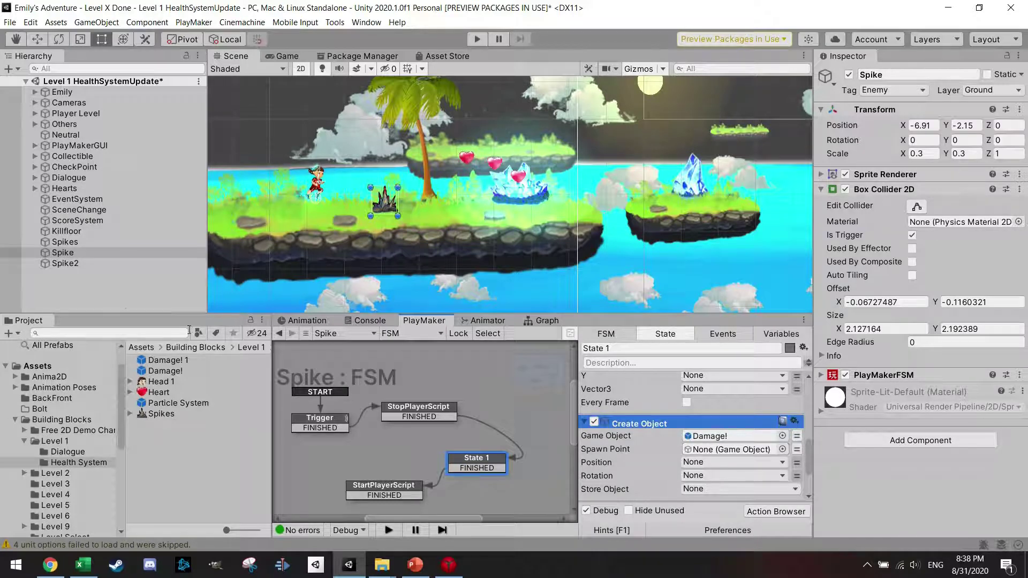
{"action": "left_click_drag", "start_coordinate": [71, 256], "coordinate": [732, 451]}
Step: Duplicate the Create Object action and set the copy to spawn Damage! 1
{"action": "scroll", "coordinate": [653, 466], "scroll_direction": "up", "scroll_amount": 2}
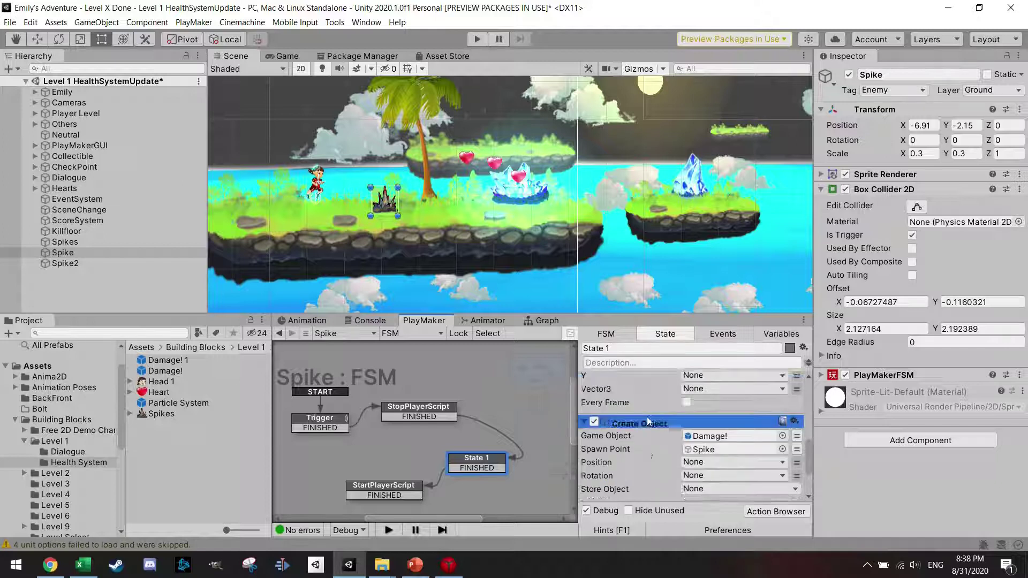
{"action": "key", "text": "ctrl+c"}
{"action": "key", "text": "ctrl+v"}
{"action": "left_click_drag", "start_coordinate": [183, 374], "coordinate": [706, 484]}
Step: Place the Damage! 1 particle prefab in the scene and replay its burst to preview
{"action": "left_click", "coordinate": [173, 363]}
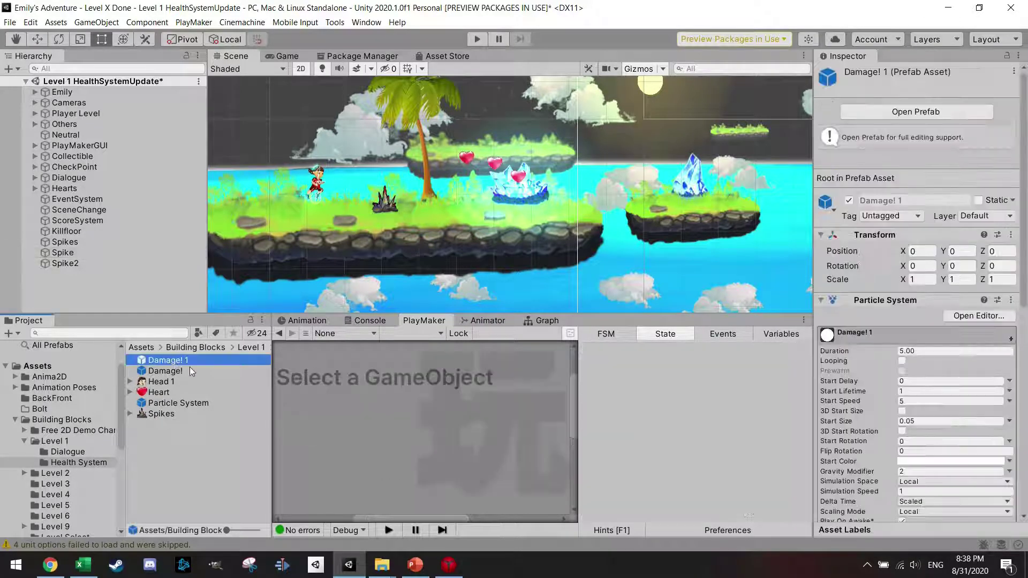
{"action": "left_click_drag", "start_coordinate": [177, 362], "coordinate": [376, 201]}
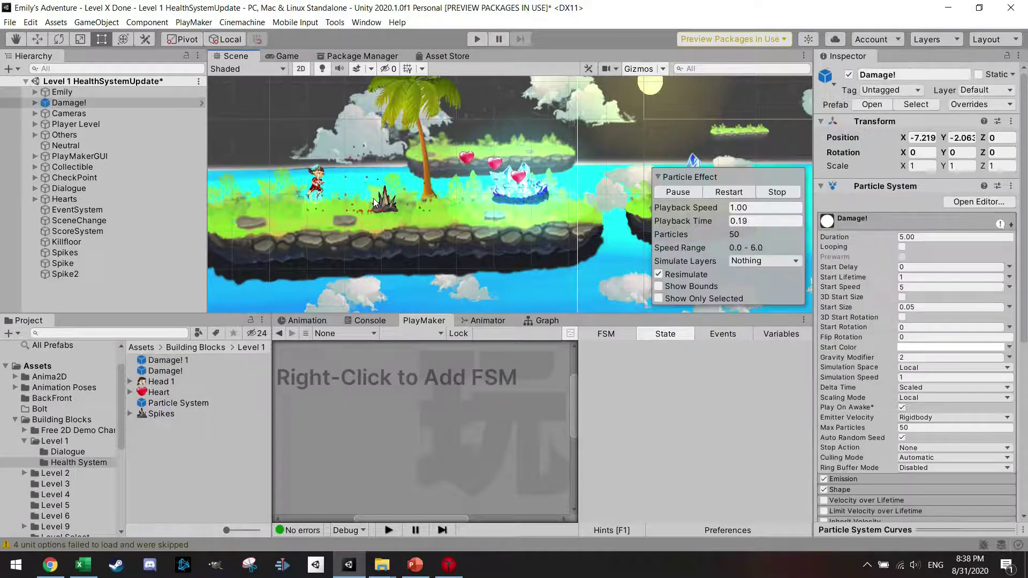
{"action": "left_click", "coordinate": [733, 193]}
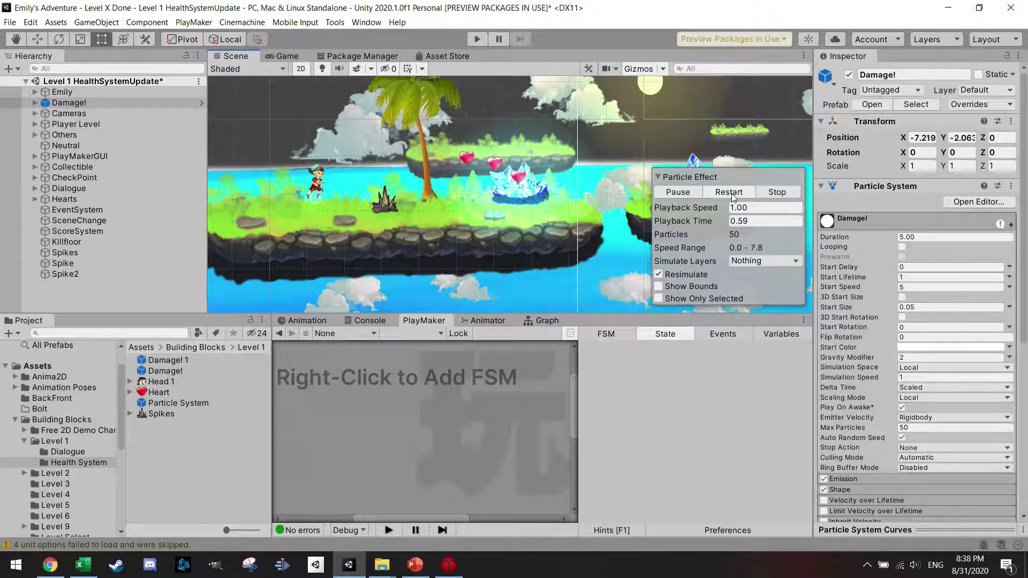
{"action": "left_click", "coordinate": [729, 193]}
{"action": "left_click", "coordinate": [733, 191]}
{"action": "left_click", "coordinate": [733, 193]}
{"action": "left_click", "coordinate": [728, 194]}
Step: Exclude one layer from the particle Collision's Collides With list, making it Mixed
{"action": "scroll", "coordinate": [865, 385], "scroll_direction": "down", "scroll_amount": 10}
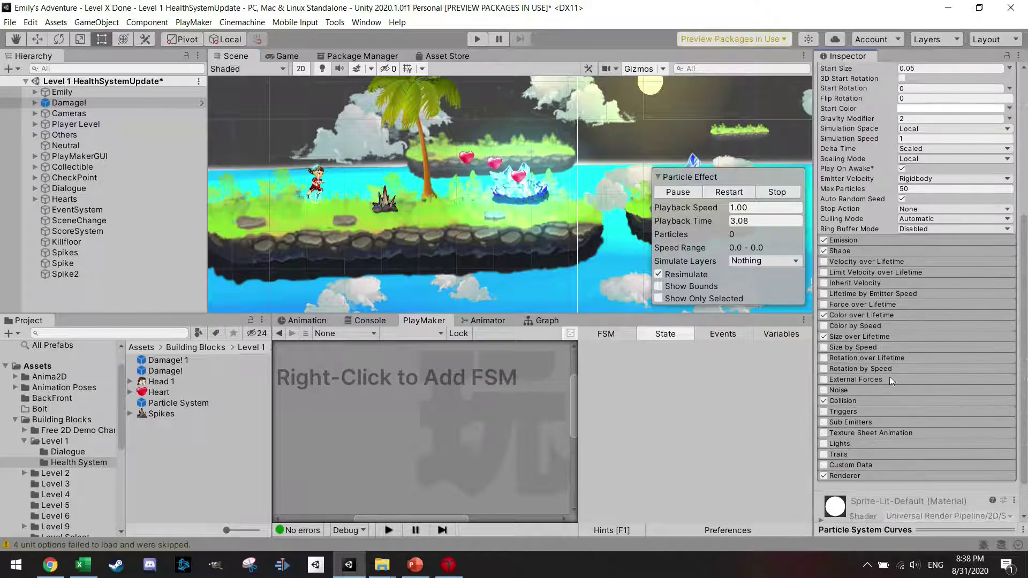
{"action": "left_click", "coordinate": [839, 400]}
{"action": "scroll", "coordinate": [1024, 385], "scroll_direction": "down", "scroll_amount": 3}
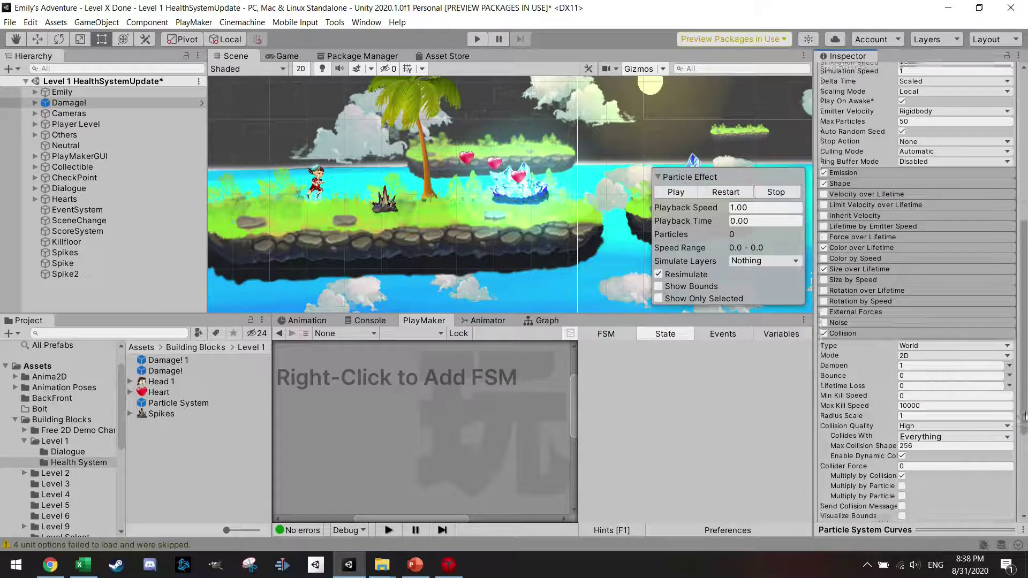
{"action": "left_click", "coordinate": [956, 426]}
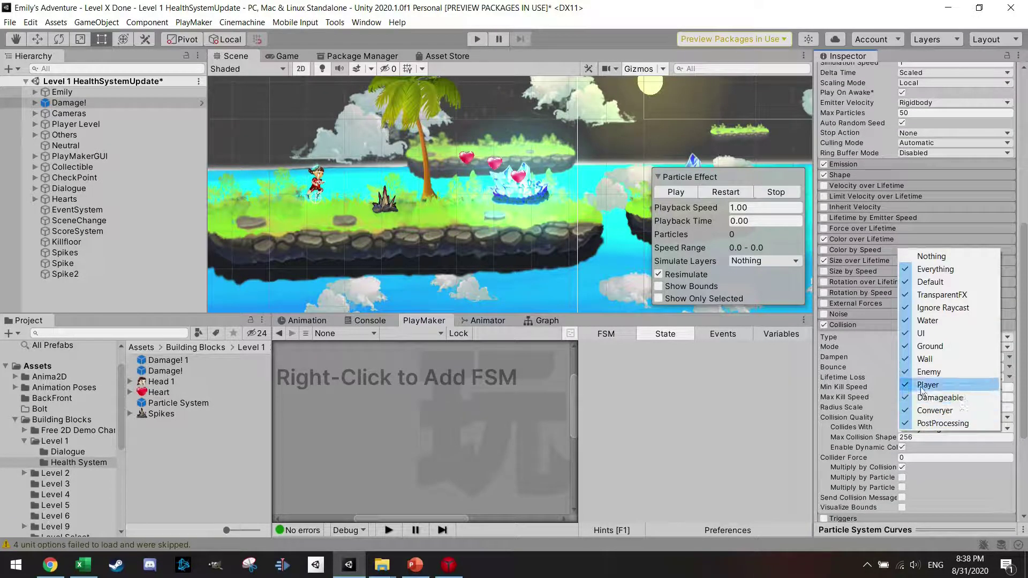
{"action": "left_click", "coordinate": [941, 384]}
{"action": "left_click", "coordinate": [725, 193]}
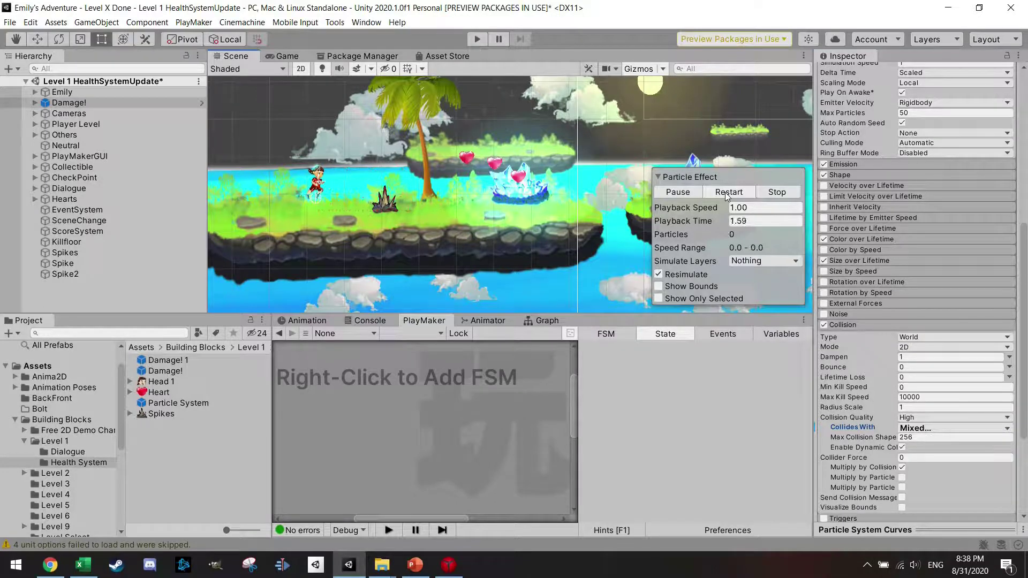
{"action": "left_click", "coordinate": [727, 194]}
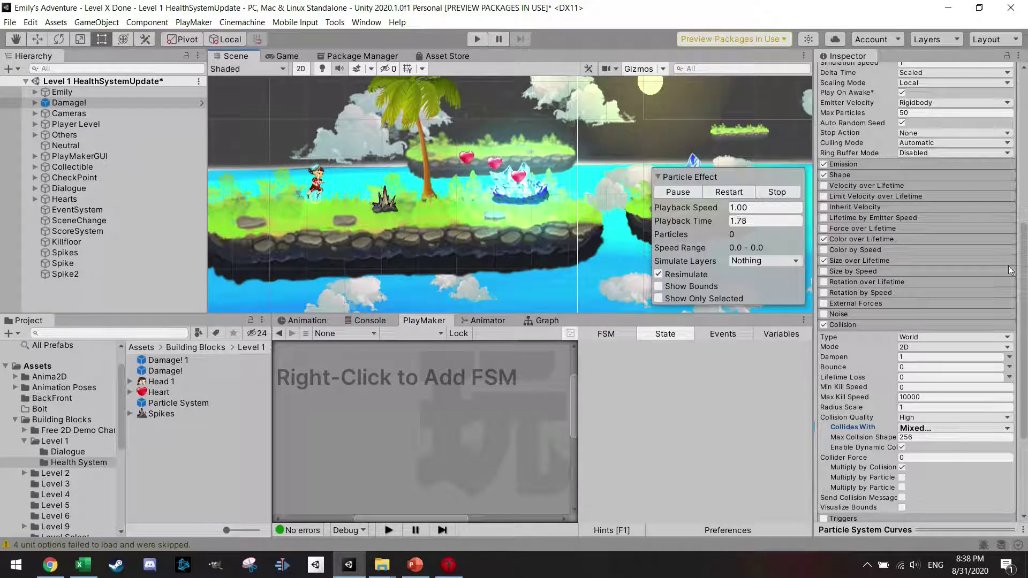
{"action": "left_click_drag", "start_coordinate": [1023, 276], "coordinate": [1020, 149]}
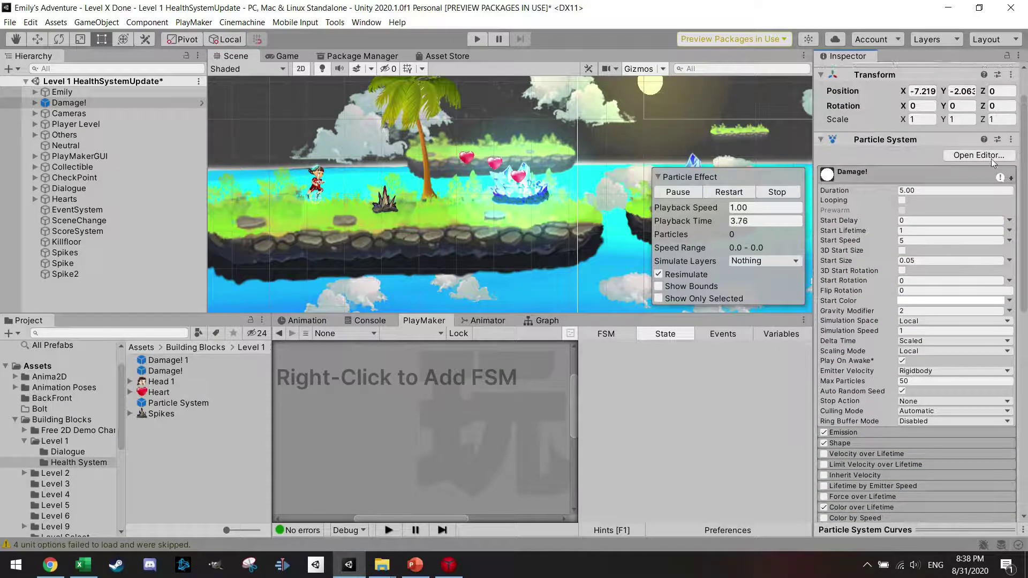
Step: Adjust Duration and Start Lifetime and set Gravity Modifier to 2 for the particles
{"action": "left_click", "coordinate": [914, 191]}
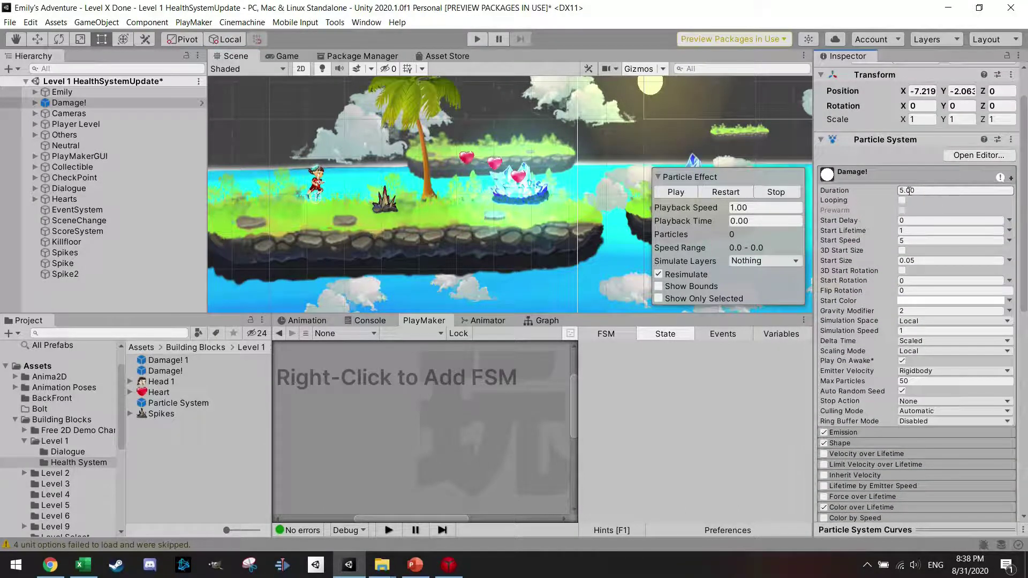
{"action": "left_click", "coordinate": [908, 231]}
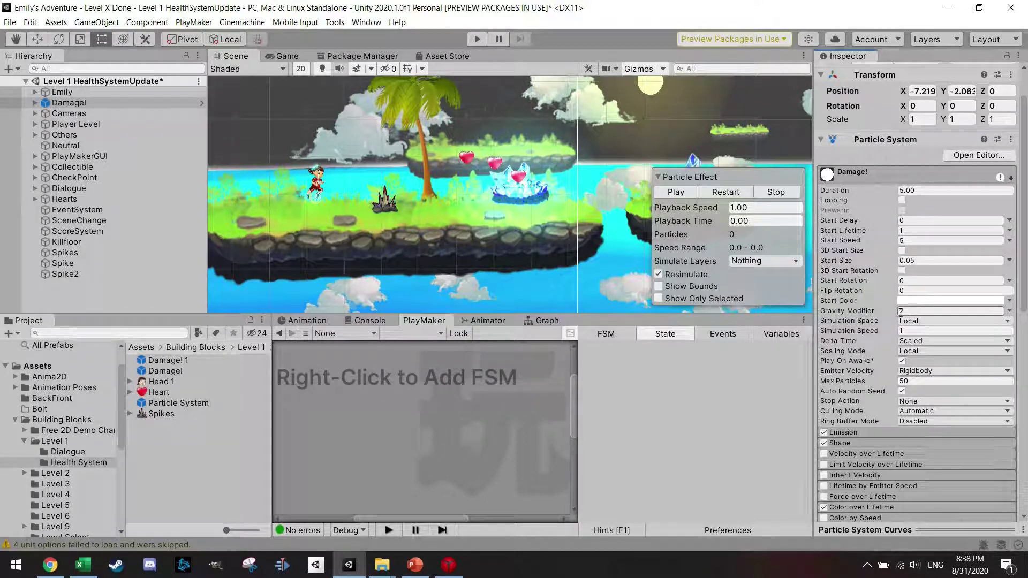
{"action": "key", "text": "Return"}
{"action": "left_click_drag", "start_coordinate": [1023, 295], "coordinate": [1022, 328]}
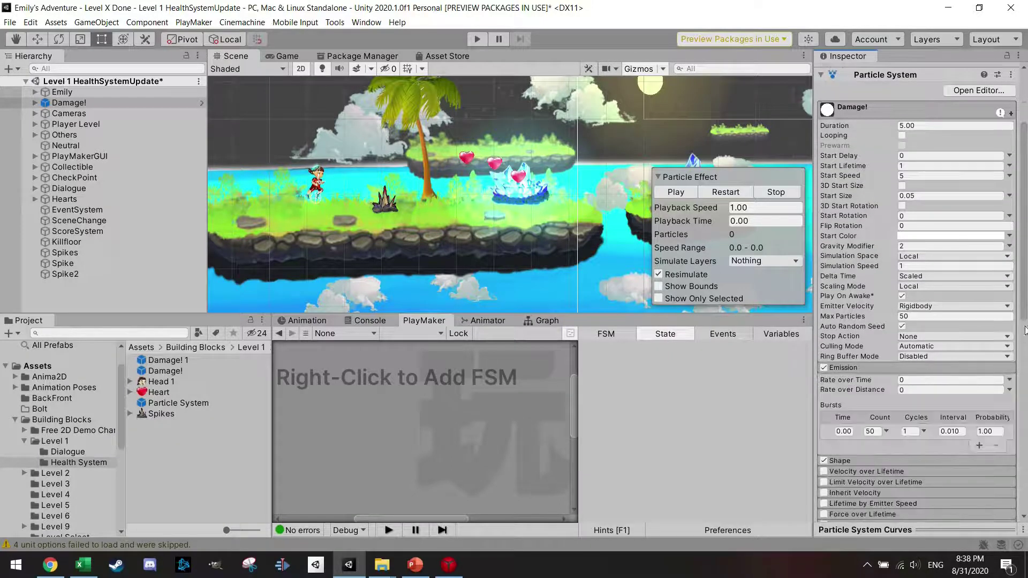
Step: Expand the Emission, Shape and Color over Lifetime modules to review them
{"action": "left_click", "coordinate": [854, 369]}
{"action": "scroll", "coordinate": [905, 324], "scroll_direction": "down", "scroll_amount": 3}
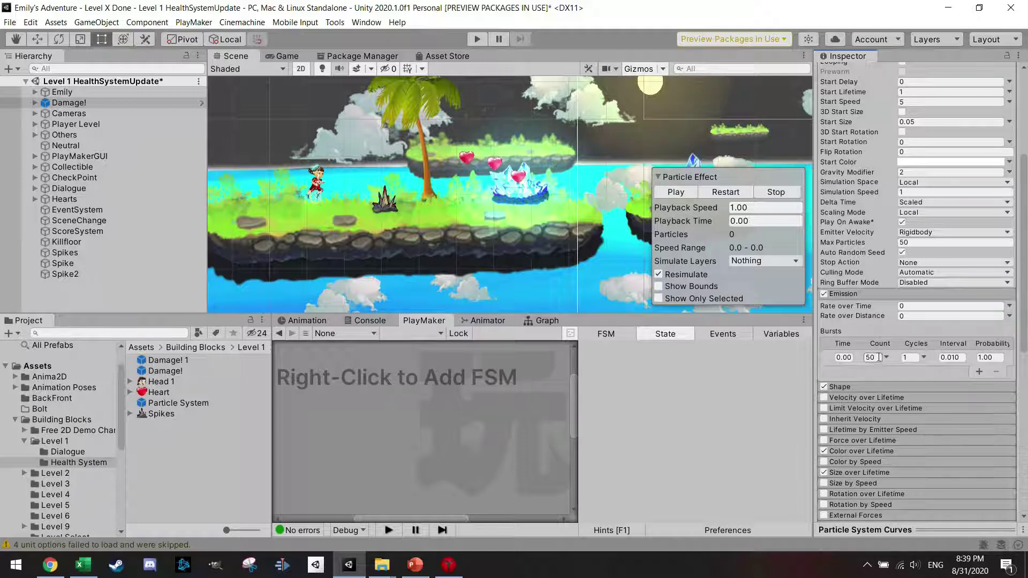
{"action": "left_click", "coordinate": [877, 387]}
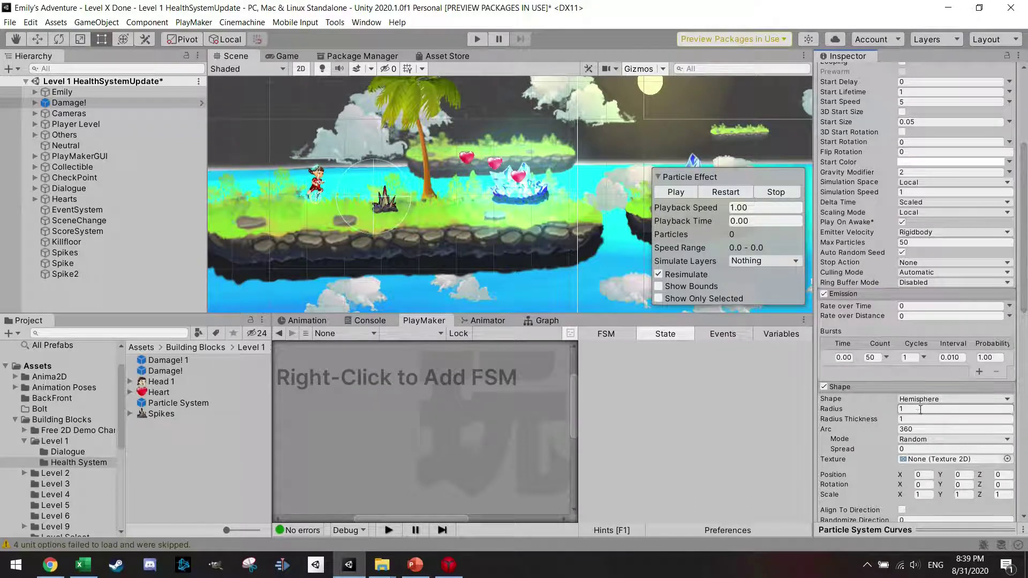
{"action": "left_click_drag", "start_coordinate": [1024, 307], "coordinate": [1024, 392]}
{"action": "left_click", "coordinate": [871, 336]}
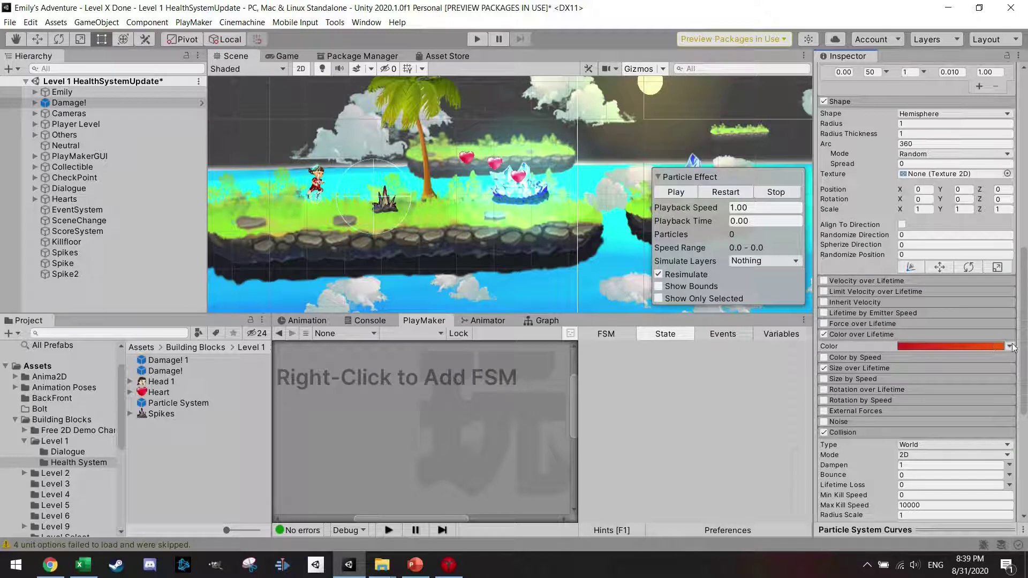
{"action": "left_click_drag", "start_coordinate": [1022, 356], "coordinate": [1022, 366]}
Step: Keep particle Size over Lifetime on a curve, open its curve editor, and preview the effect
{"action": "left_click", "coordinate": [887, 322]}
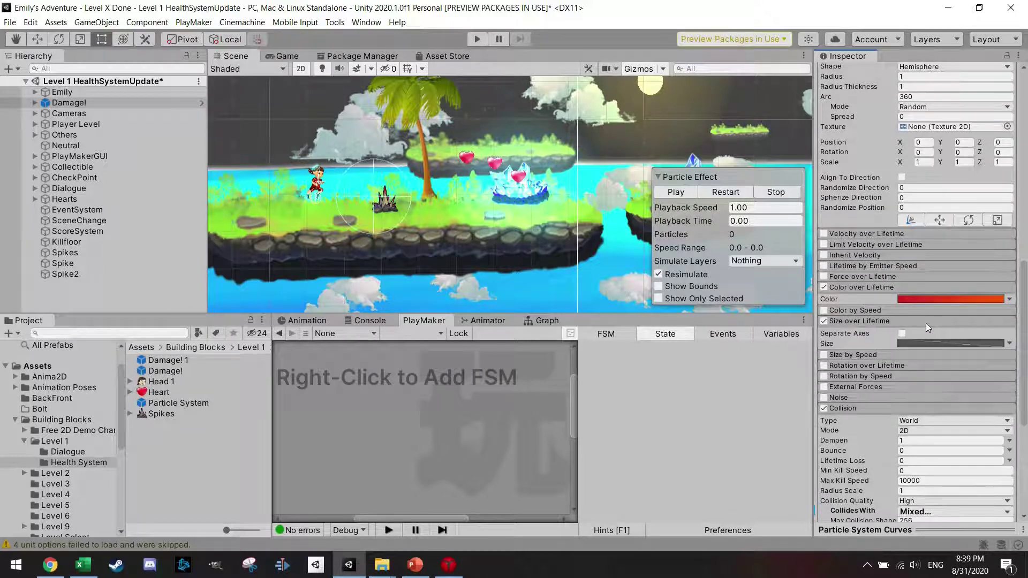
{"action": "left_click_drag", "start_coordinate": [1022, 331], "coordinate": [985, 337]}
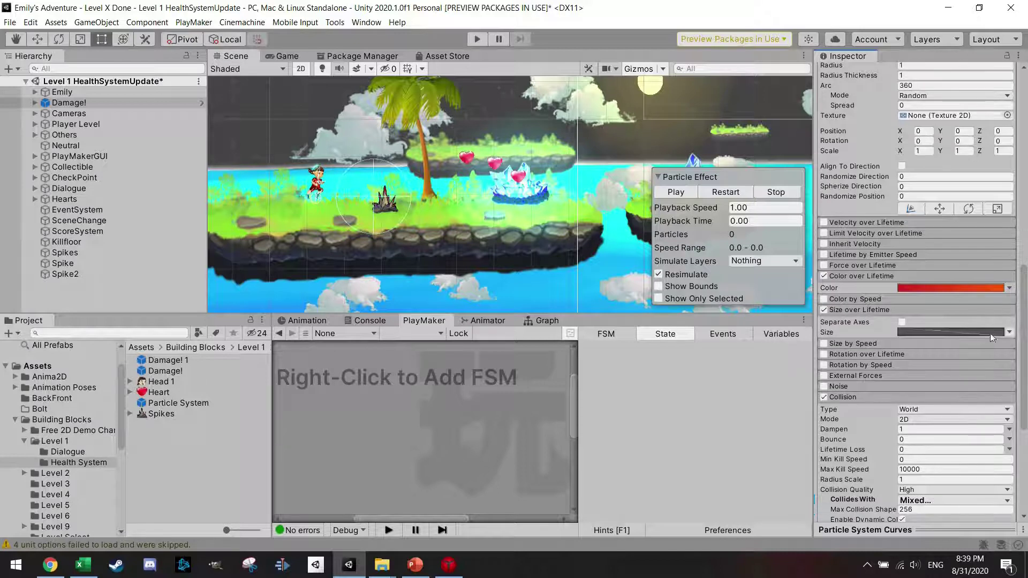
{"action": "left_click", "coordinate": [985, 333]}
{"action": "left_click", "coordinate": [1010, 333]}
{"action": "left_click", "coordinate": [980, 343]}
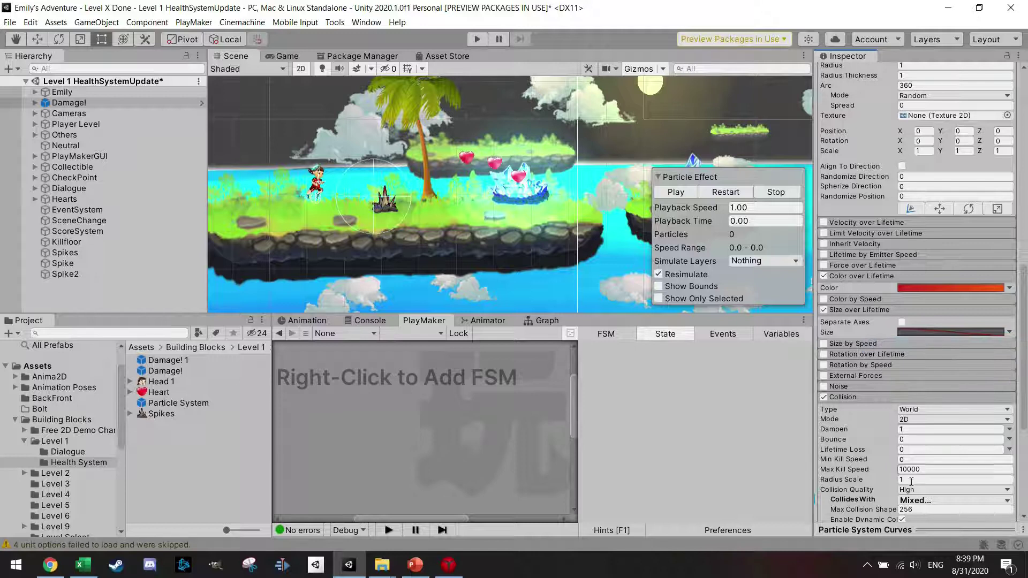
{"action": "left_click", "coordinate": [907, 331]}
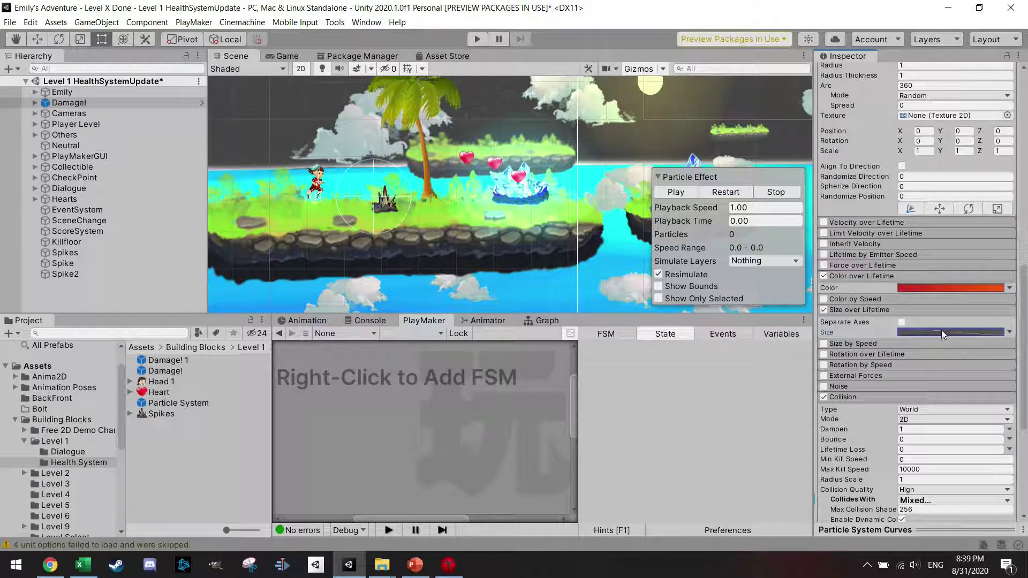
{"action": "scroll", "coordinate": [1023, 407], "scroll_direction": "down", "scroll_amount": 5}
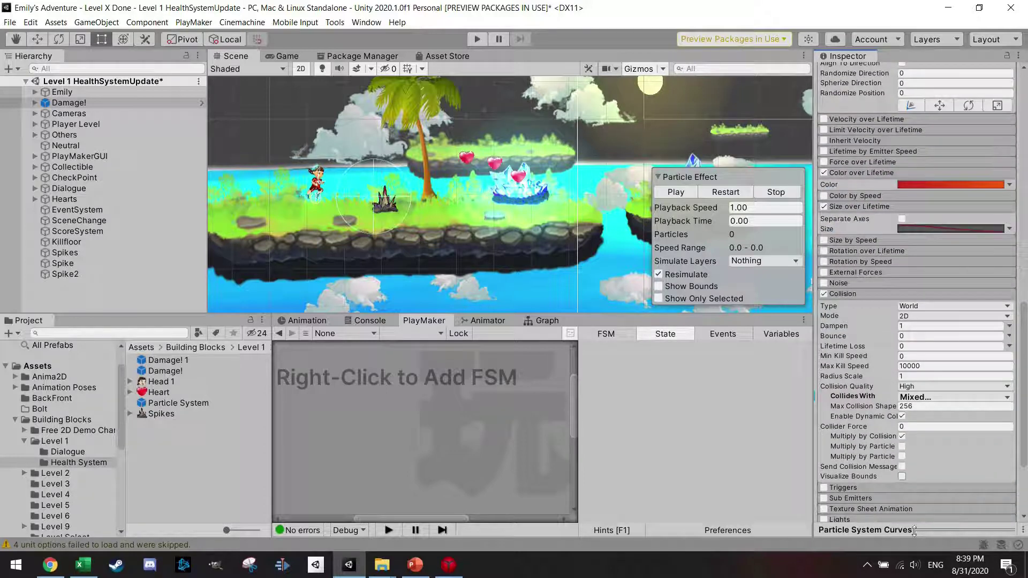
{"action": "left_click", "coordinate": [900, 529]}
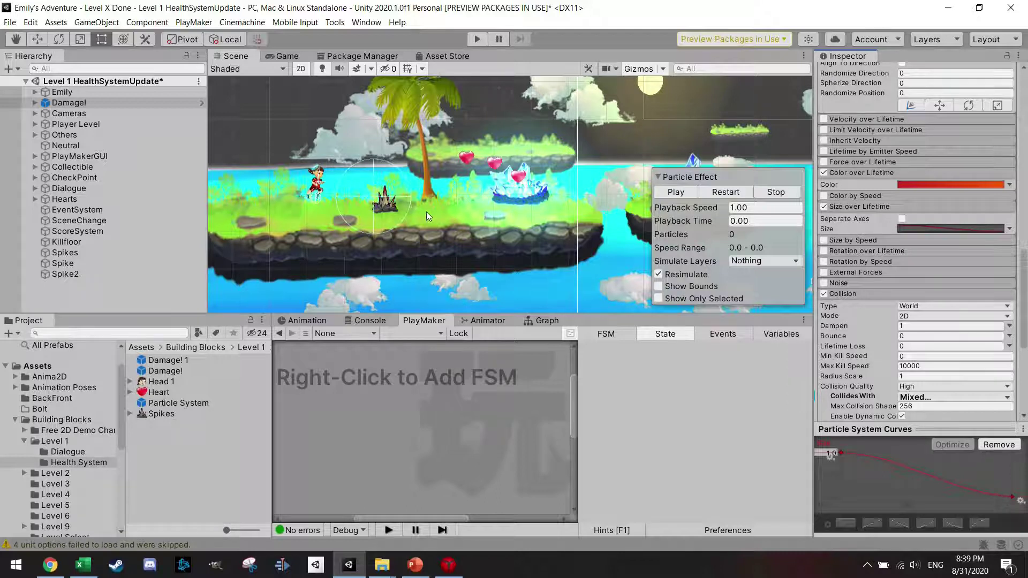
{"action": "left_click_drag", "start_coordinate": [1023, 316], "coordinate": [1024, 325]}
{"action": "scroll", "coordinate": [1024, 324], "scroll_direction": "down", "scroll_amount": 3}
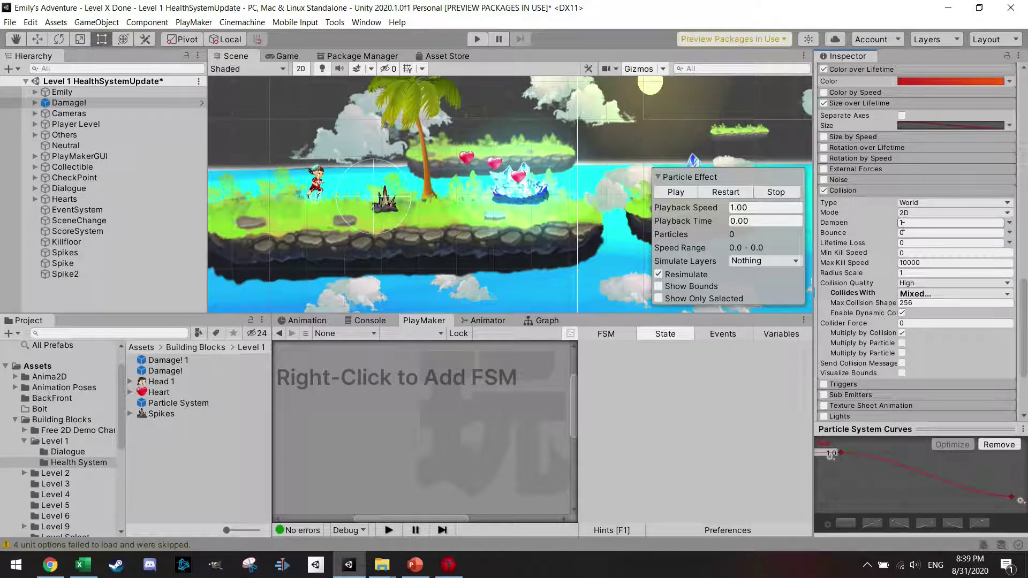
{"action": "left_click", "coordinate": [725, 193]}
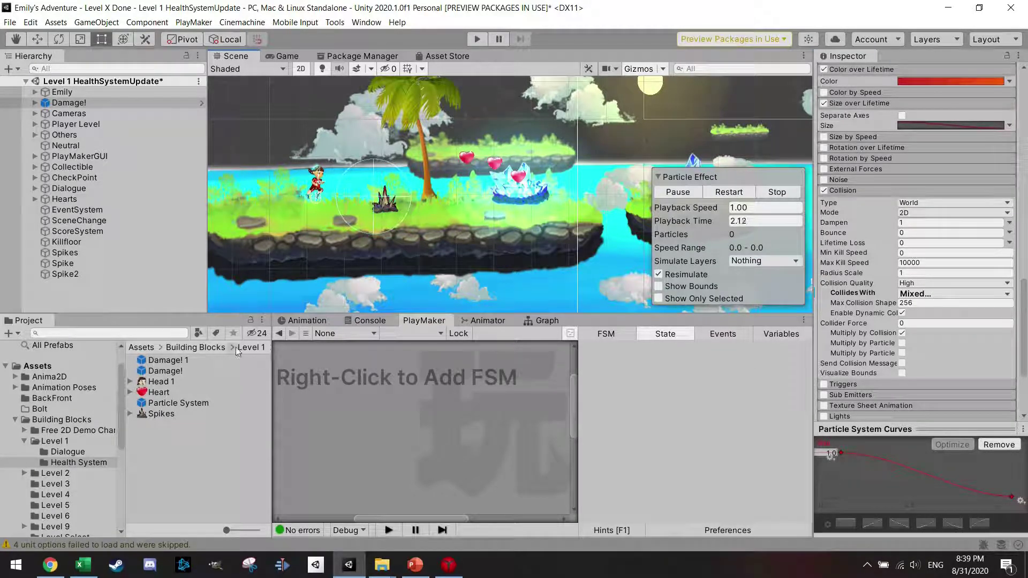
{"action": "scroll", "coordinate": [987, 156], "scroll_direction": "up", "scroll_amount": 10}
Step: Apply all overrides to the Damage! prefab and place a test copy in the scene
{"action": "left_click", "coordinate": [988, 104]}
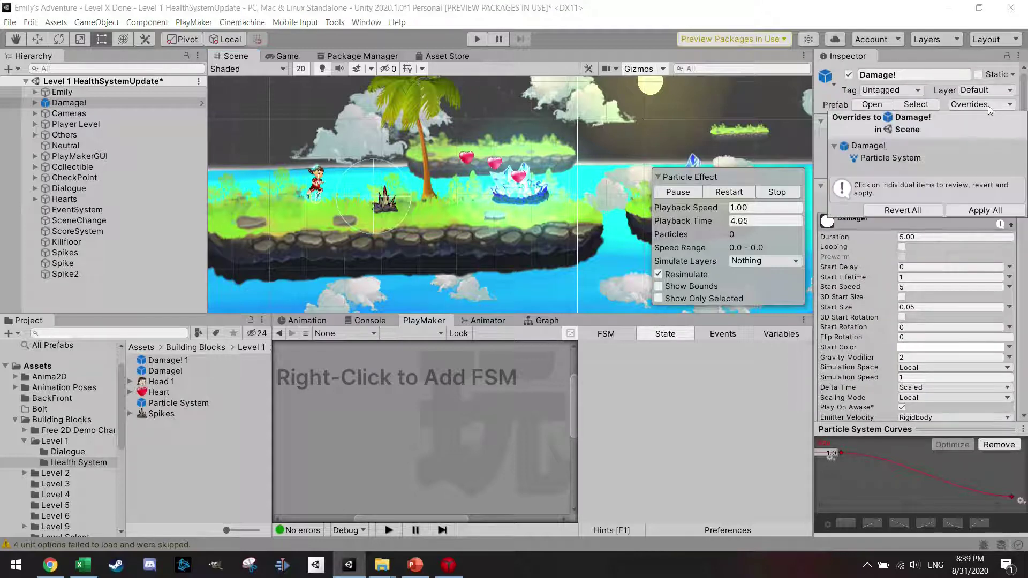
{"action": "left_click", "coordinate": [979, 211]}
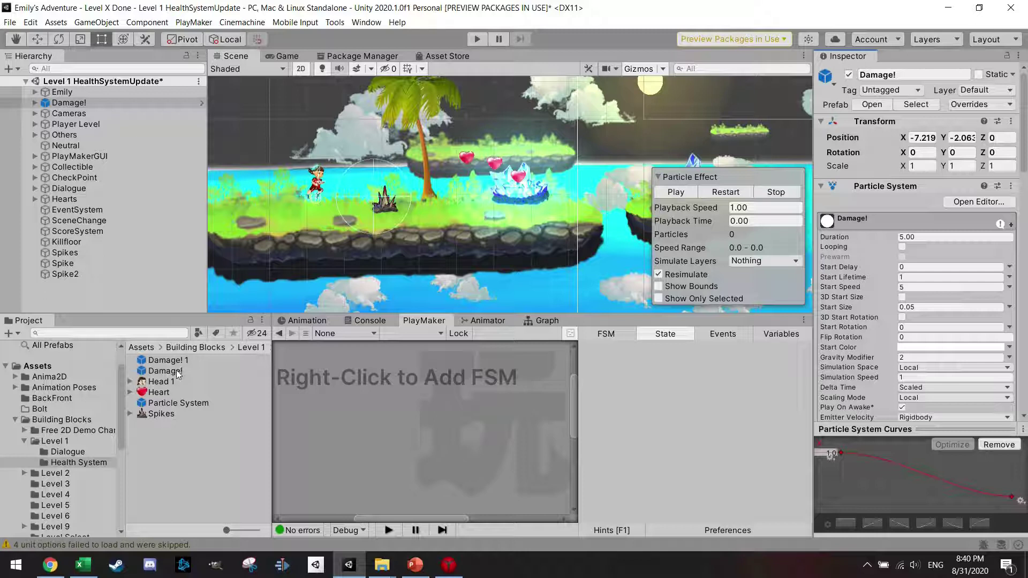
{"action": "left_click_drag", "start_coordinate": [178, 364], "coordinate": [171, 98]}
Step: Replay the particle effect, then delete both Damage! copies from the scene
{"action": "scroll", "coordinate": [978, 230], "scroll_direction": "down", "scroll_amount": 10}
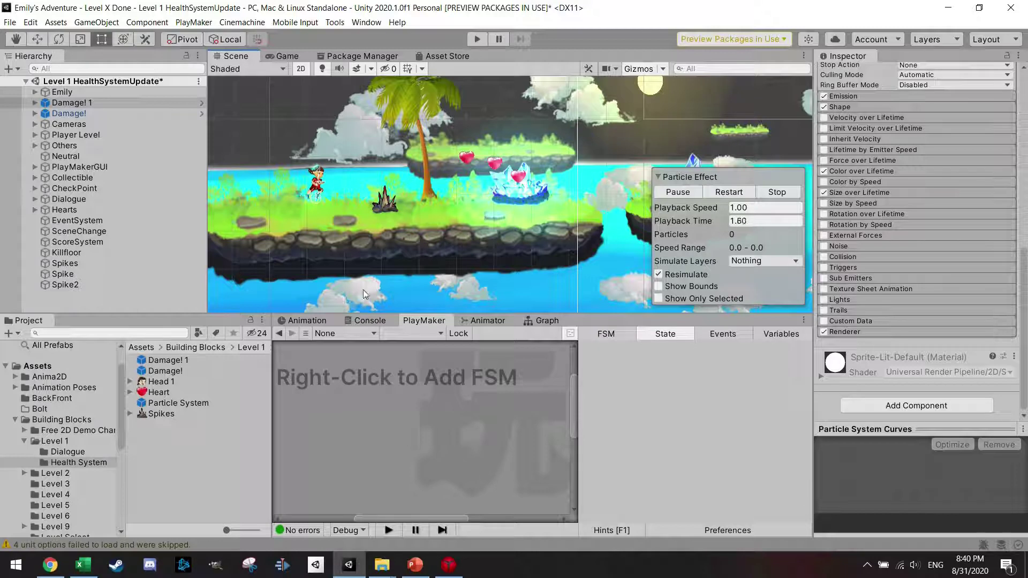
{"action": "left_click", "coordinate": [727, 194]}
{"action": "left_click", "coordinate": [76, 110]}
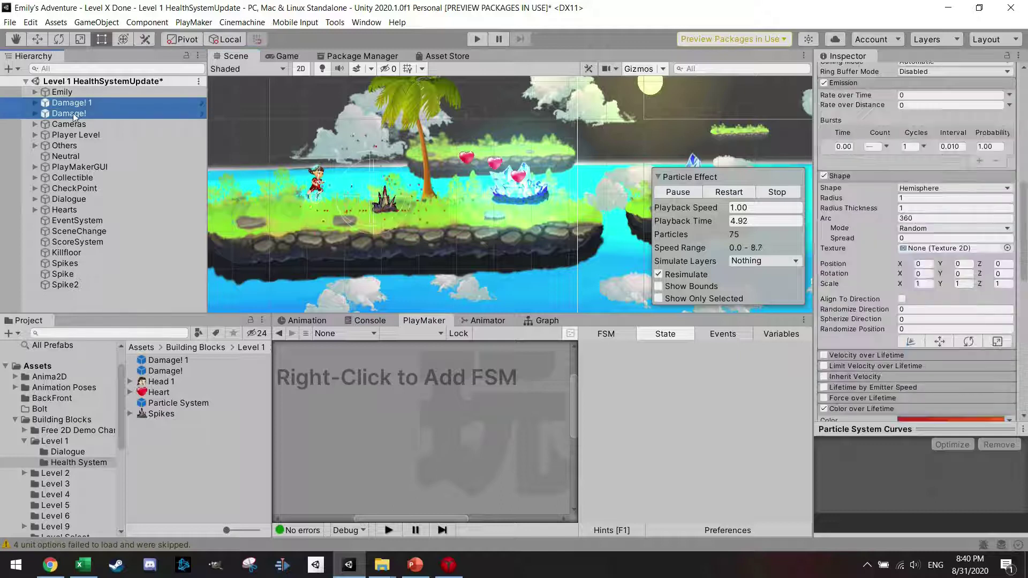
{"action": "key", "text": "Delete"}
Step: Select the Spike and add a Camera Fade In action to its State 1
{"action": "left_click", "coordinate": [68, 252]}
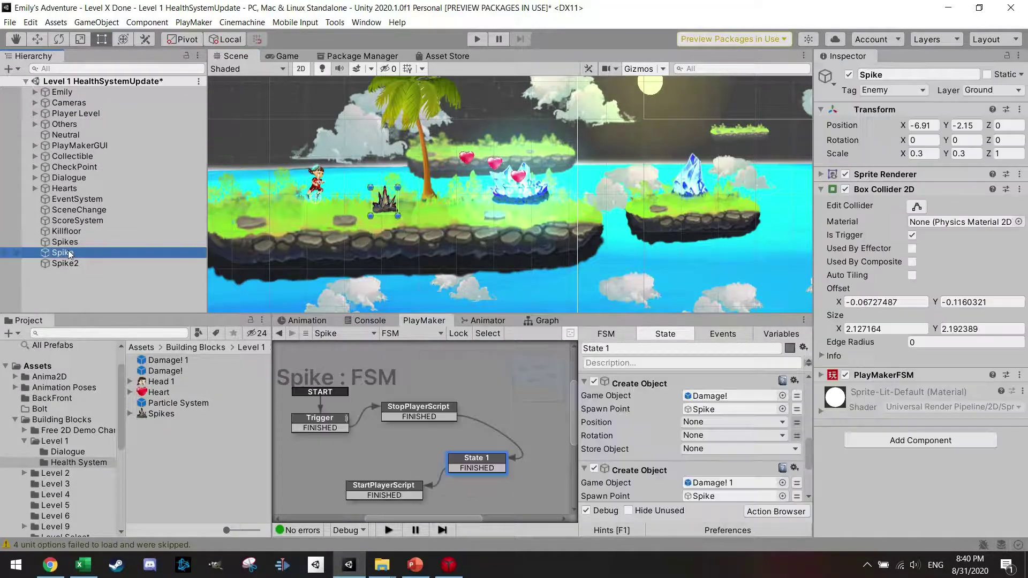
{"action": "left_click", "coordinate": [808, 433]}
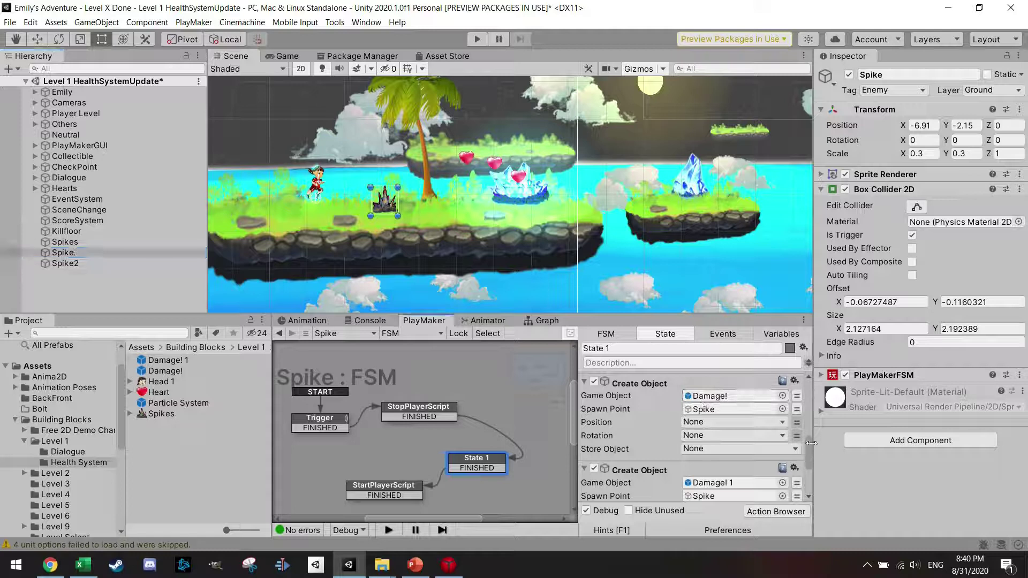
{"action": "left_click_drag", "start_coordinate": [810, 444], "coordinate": [811, 467]}
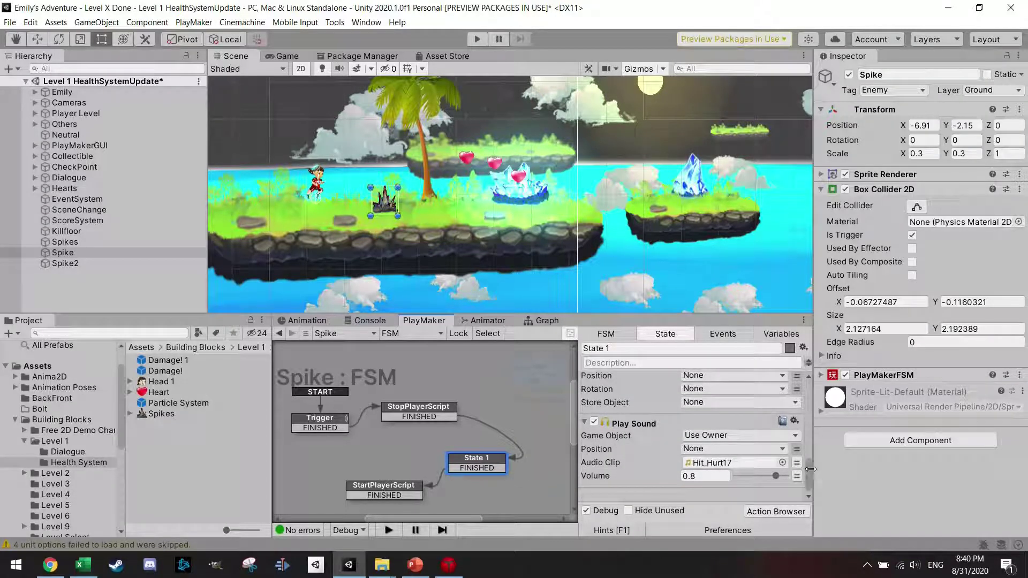
{"action": "left_click", "coordinate": [784, 515]}
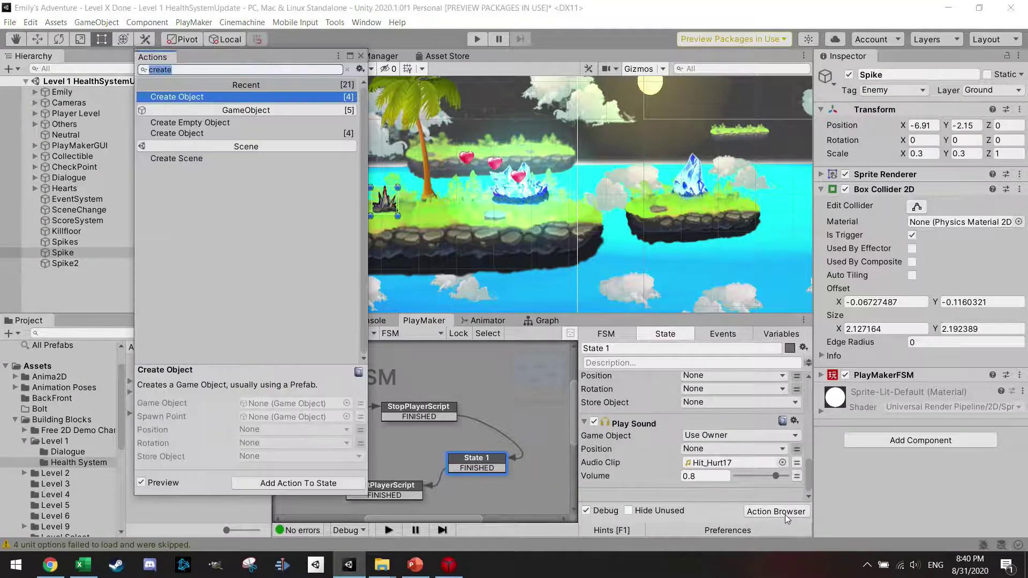
{"action": "type", "text": "fade"}
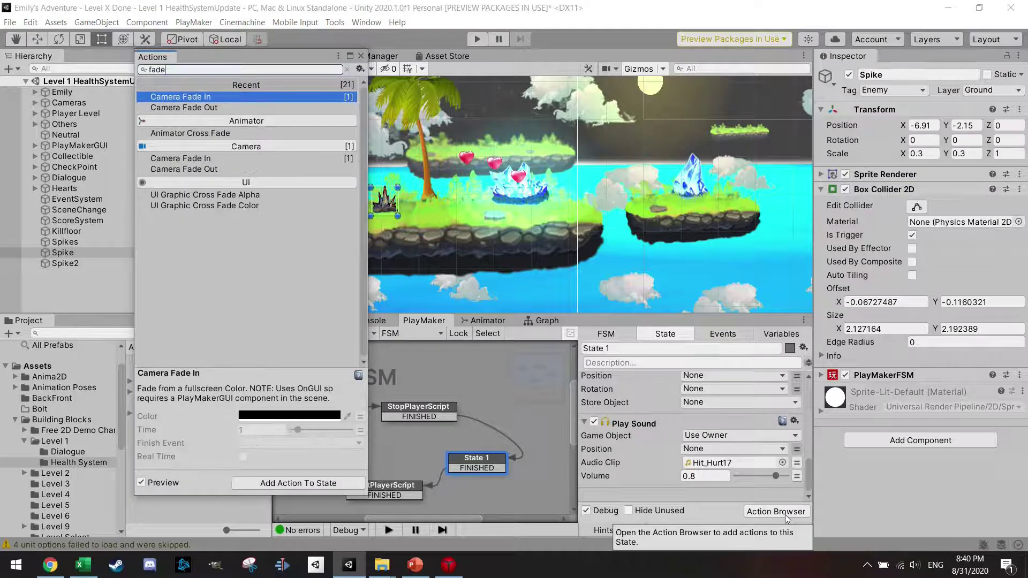
{"action": "key", "text": "Return"}
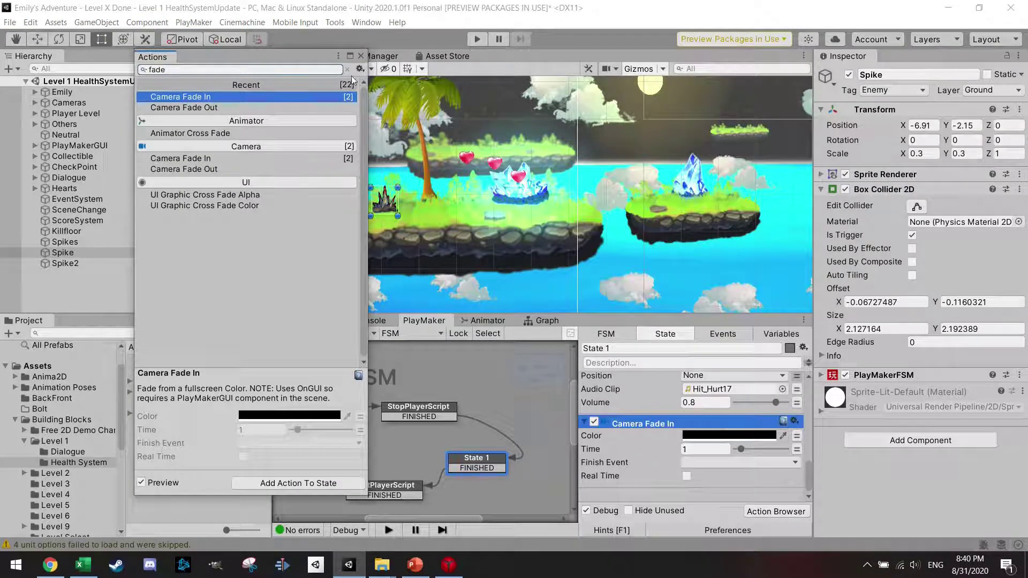
{"action": "key", "text": "Escape"}
Step: Set the Camera Fade In to red over 0.2 seconds, finishing with FINISHED
{"action": "left_click", "coordinate": [663, 443]}
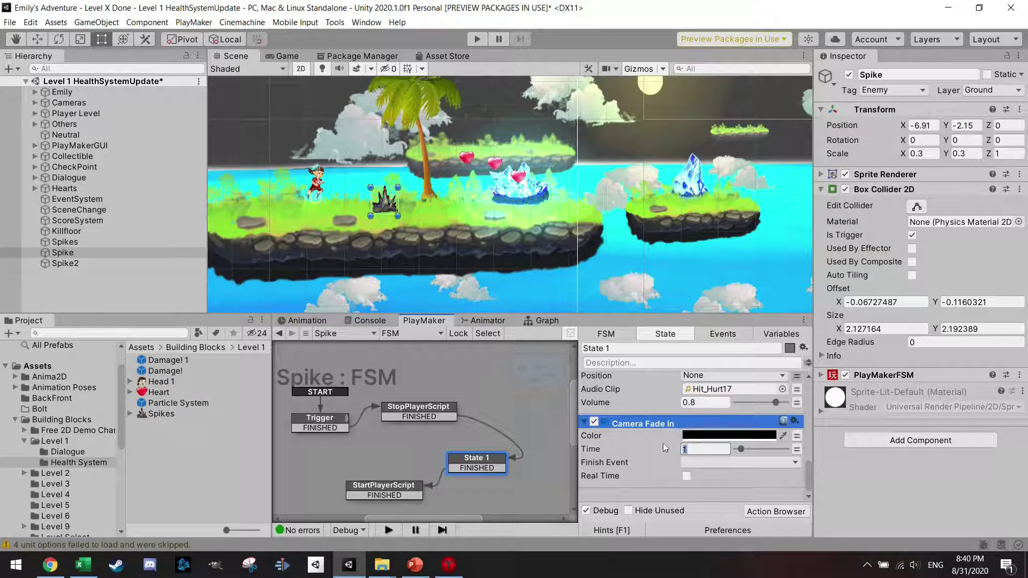
{"action": "type", "text": "0.2"}
{"action": "left_click", "coordinate": [759, 439]}
{"action": "left_click_drag", "start_coordinate": [779, 435], "coordinate": [871, 434]}
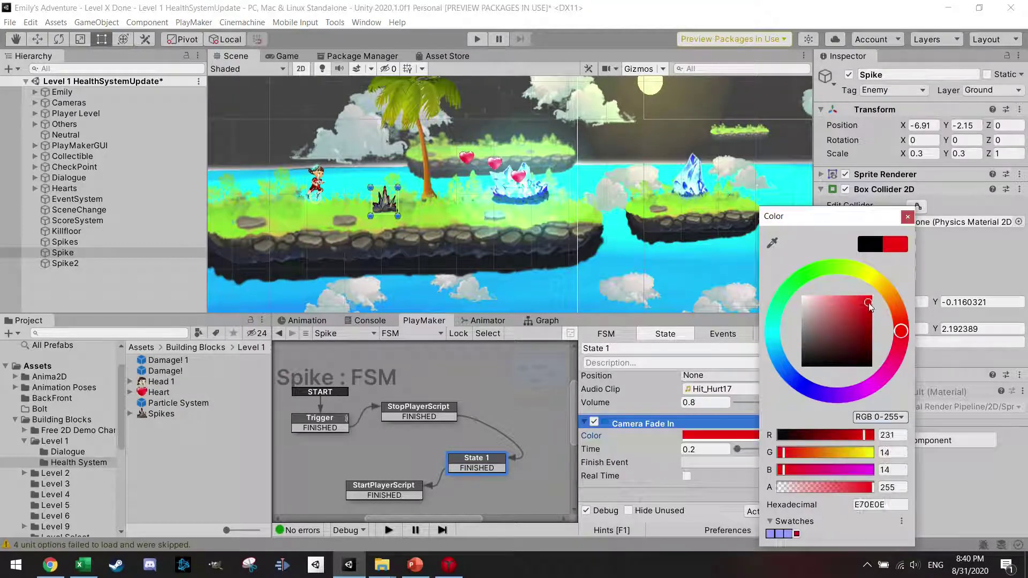
{"action": "left_click", "coordinate": [907, 217]}
{"action": "left_click", "coordinate": [750, 463]}
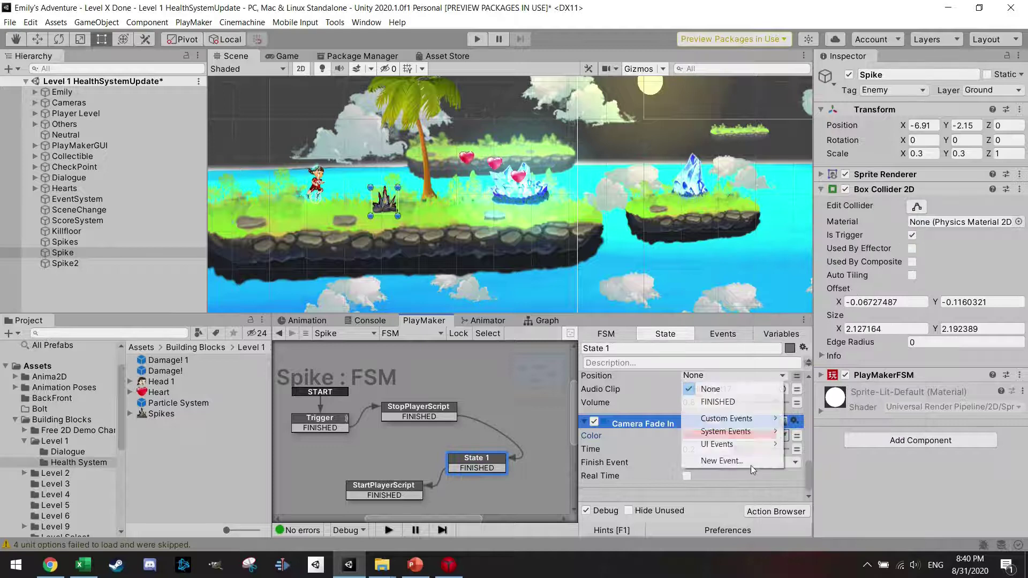
{"action": "left_click", "coordinate": [753, 401]}
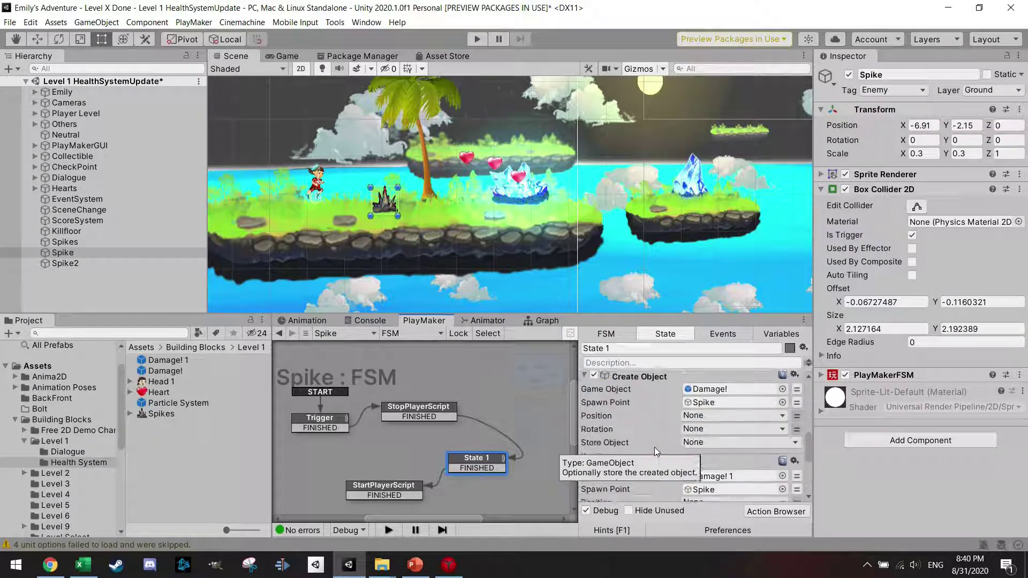
Step: Add a Game Object Shake 2D action to State 1 targeting the Player Camera
{"action": "left_click", "coordinate": [779, 512]}
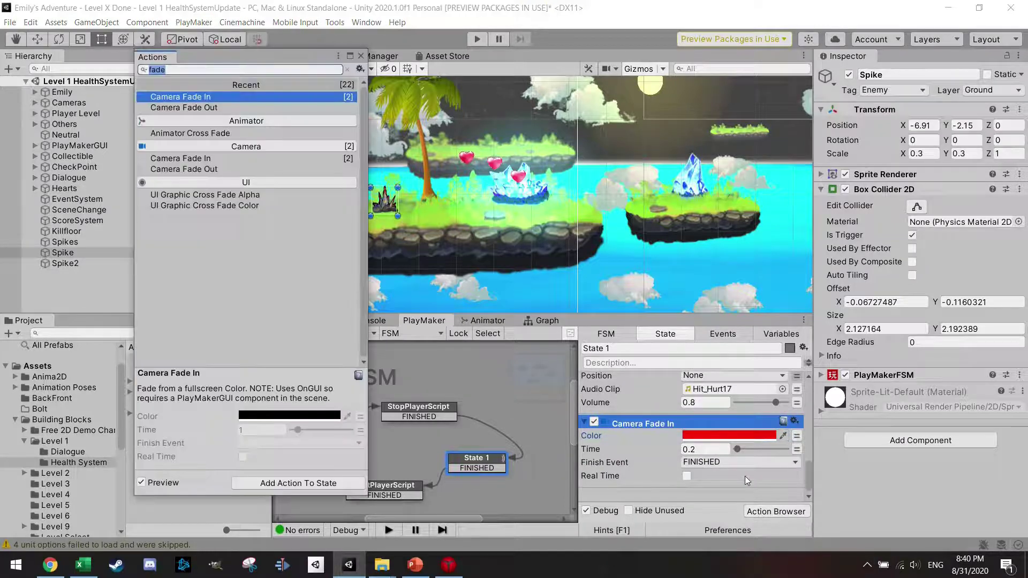
{"action": "type", "text": "shake"}
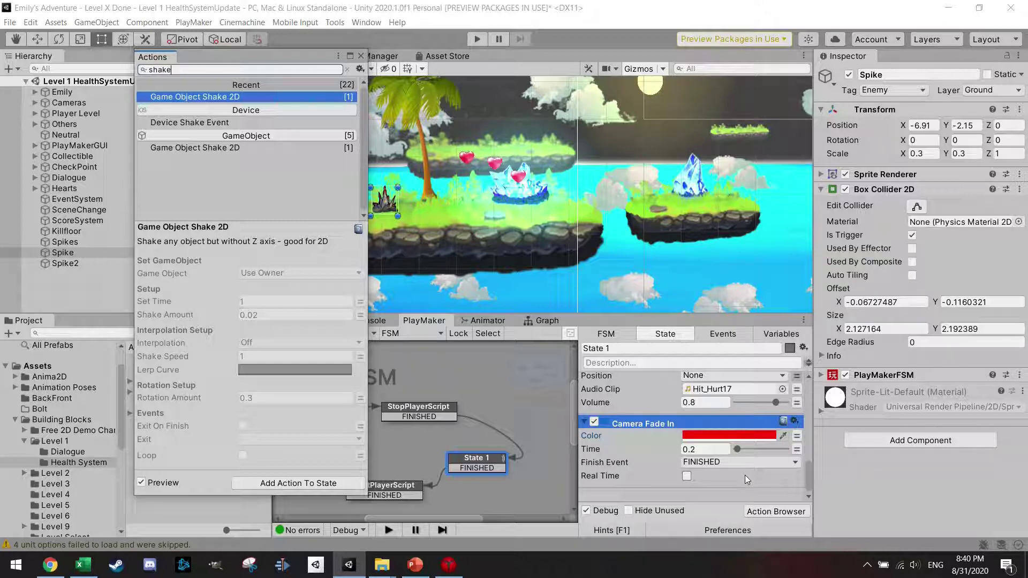
{"action": "key", "text": "Return"}
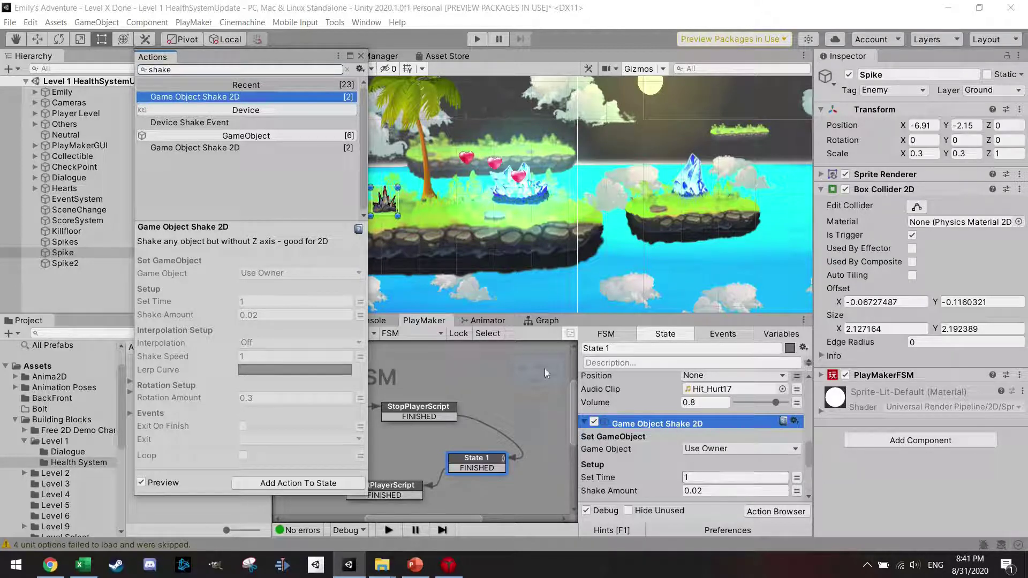
{"action": "scroll", "coordinate": [723, 444], "scroll_direction": "down", "scroll_amount": 5}
{"action": "scroll", "coordinate": [717, 463], "scroll_direction": "up", "scroll_amount": 5}
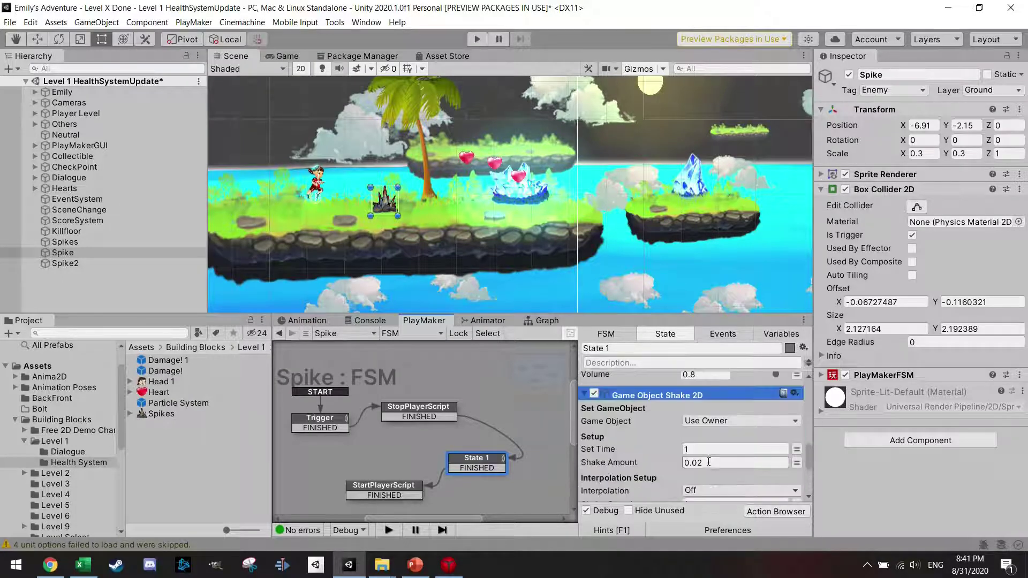
{"action": "left_click", "coordinate": [709, 422]}
{"action": "left_click", "coordinate": [727, 449]}
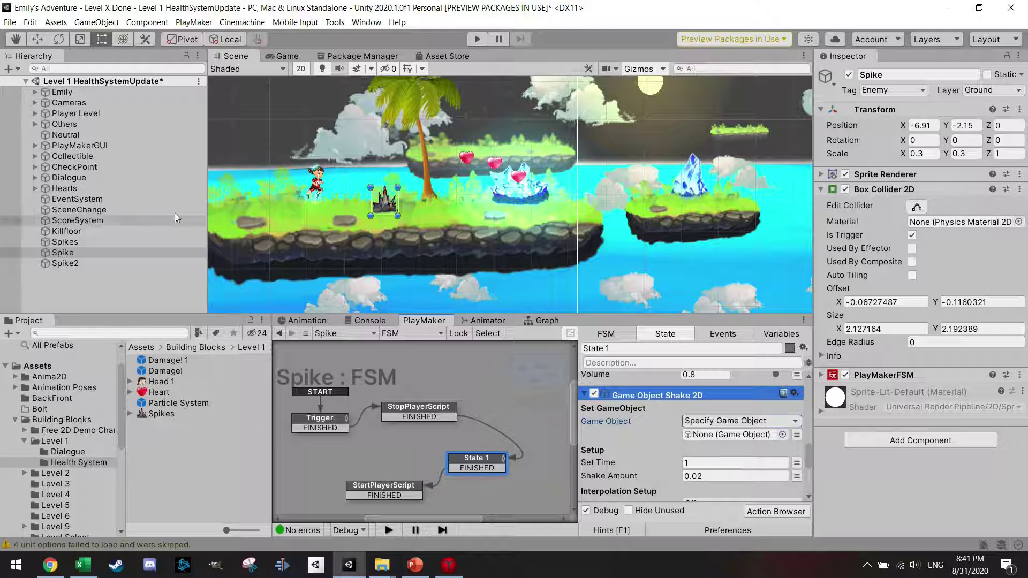
{"action": "left_click", "coordinate": [35, 102]}
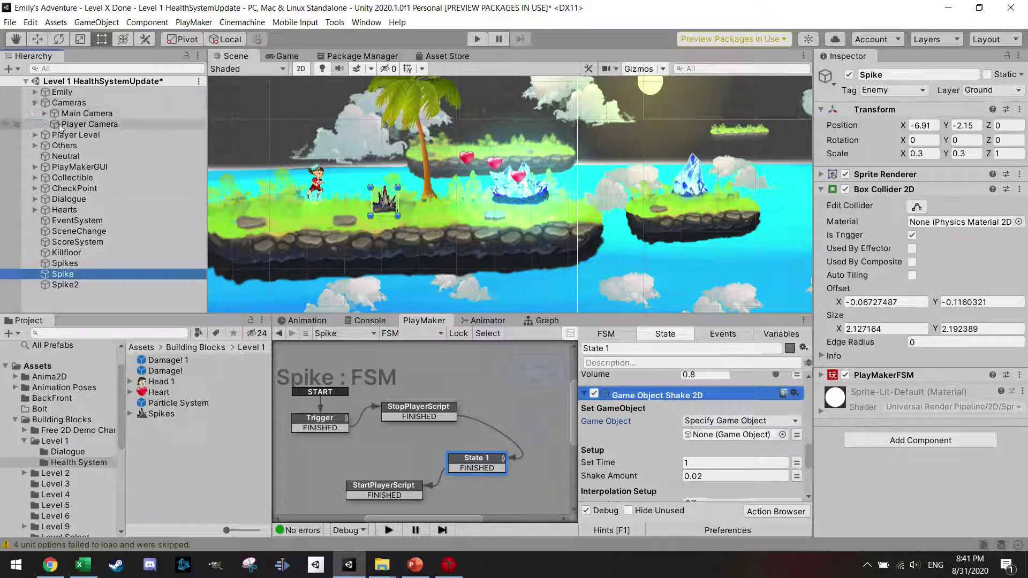
{"action": "left_click_drag", "start_coordinate": [60, 124], "coordinate": [717, 448]}
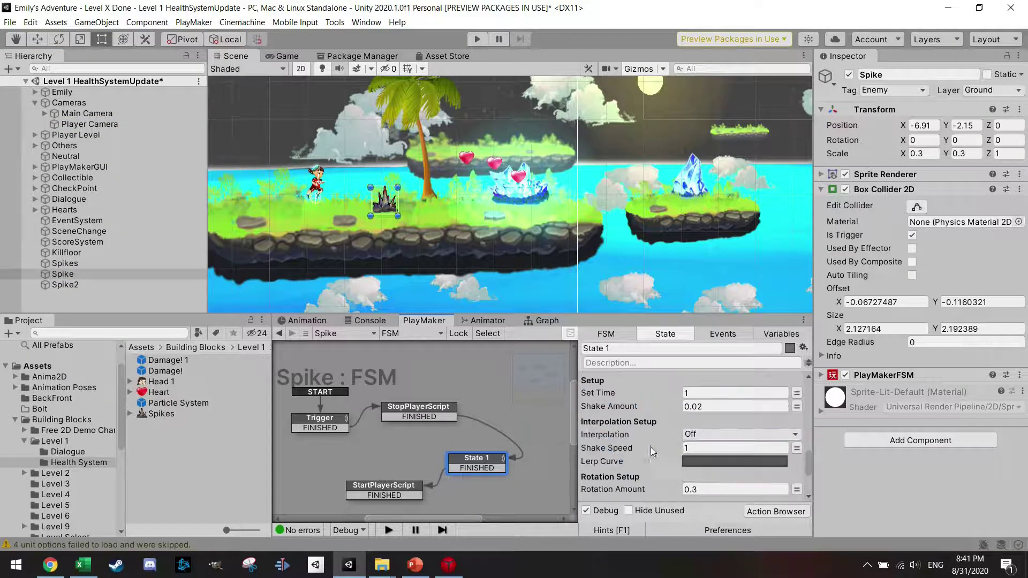
Step: Set the shake's Shake Amount and Rotation Amount to 0.015
{"action": "scroll", "coordinate": [650, 448], "scroll_direction": "down", "scroll_amount": 3}
{"action": "left_click_drag", "start_coordinate": [707, 409], "coordinate": [698, 412]}
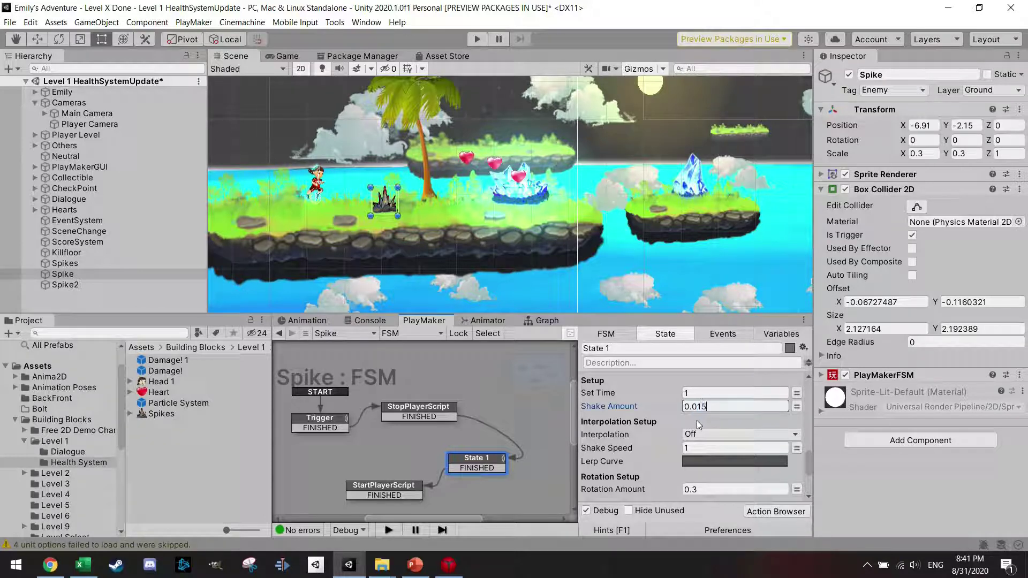
{"action": "left_click_drag", "start_coordinate": [673, 405], "coordinate": [669, 403]}
{"action": "key", "text": "ctrl+c"}
{"action": "left_click", "coordinate": [707, 487]}
{"action": "key", "text": "ctrl+v"}
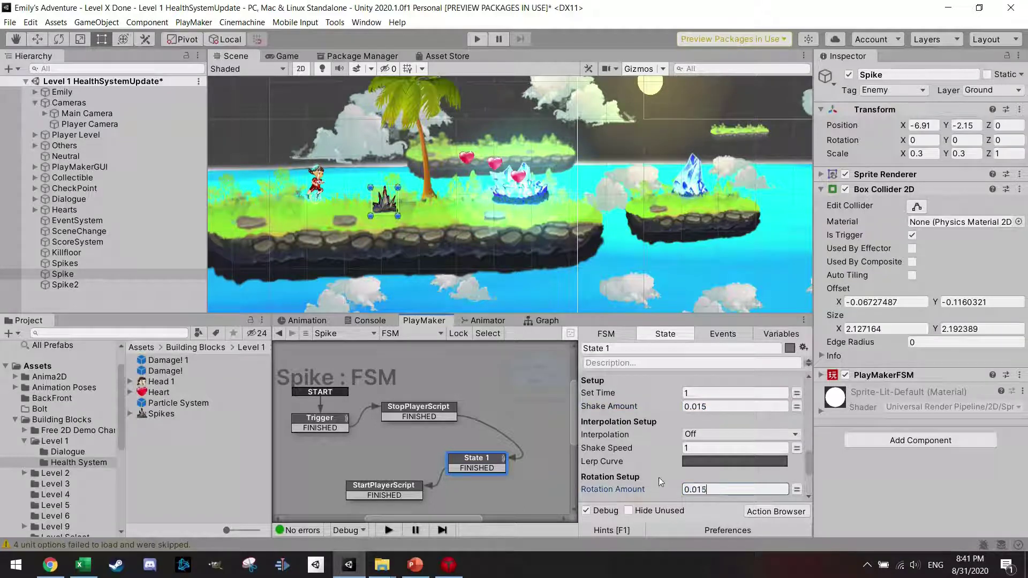
{"action": "left_click_drag", "start_coordinate": [807, 461], "coordinate": [811, 395]}
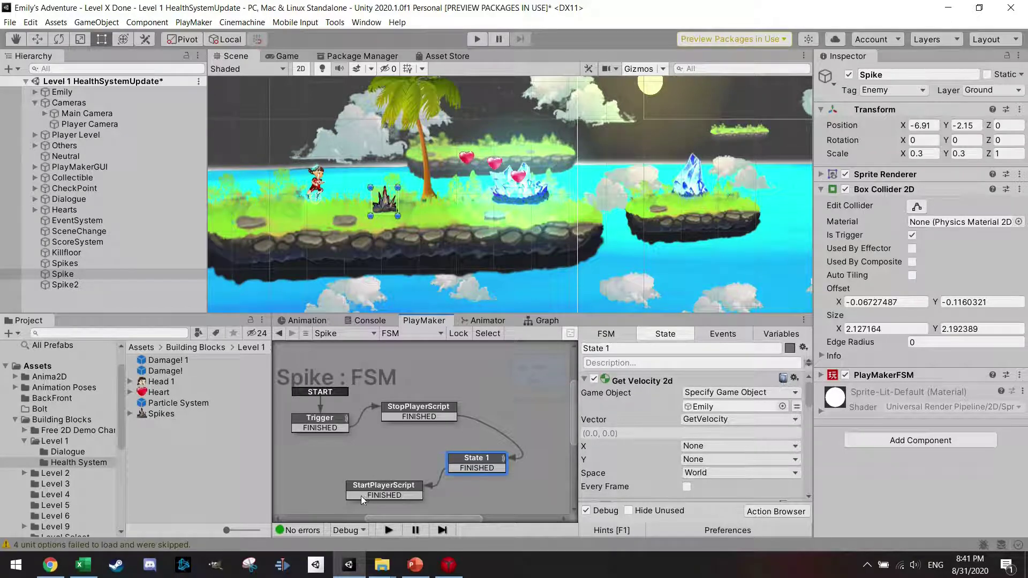
{"action": "left_click", "coordinate": [397, 494]}
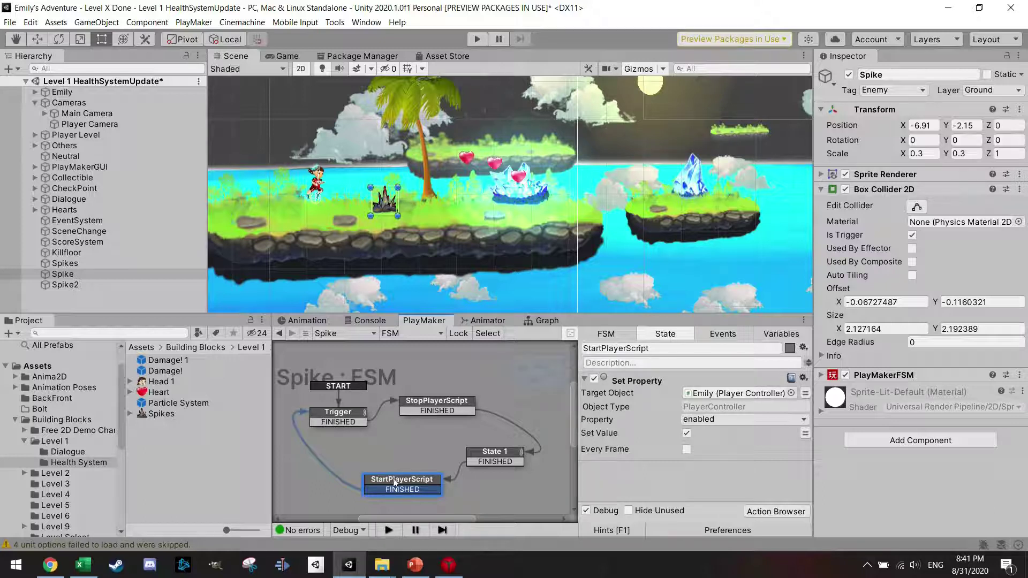
Step: Add a new state named Wait and route StartPlayerScript's FINISHED into it
{"action": "left_click", "coordinate": [775, 512]}
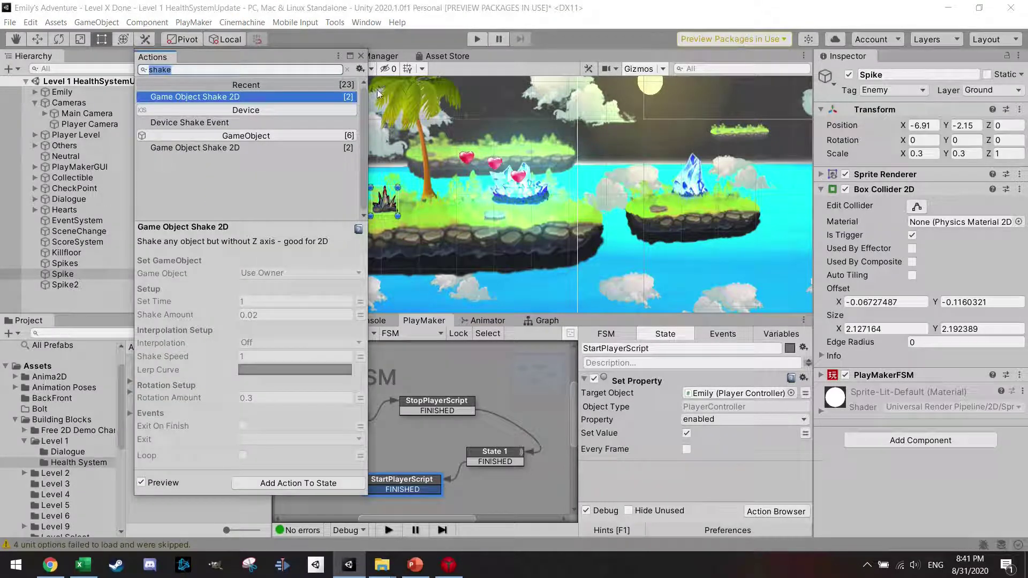
{"action": "left_click", "coordinate": [360, 56]}
{"action": "right_click", "coordinate": [295, 479]}
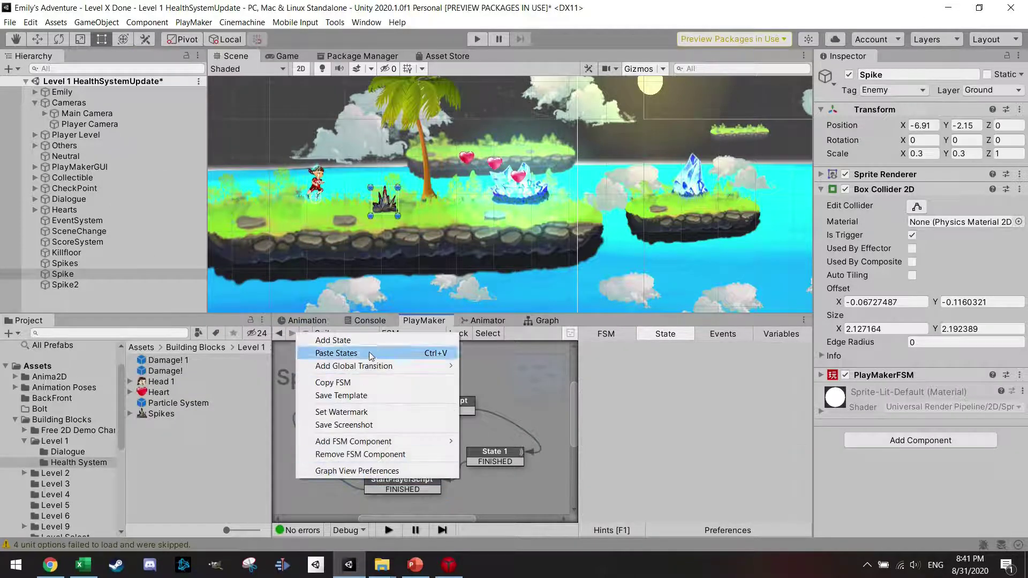
{"action": "left_click", "coordinate": [330, 338]}
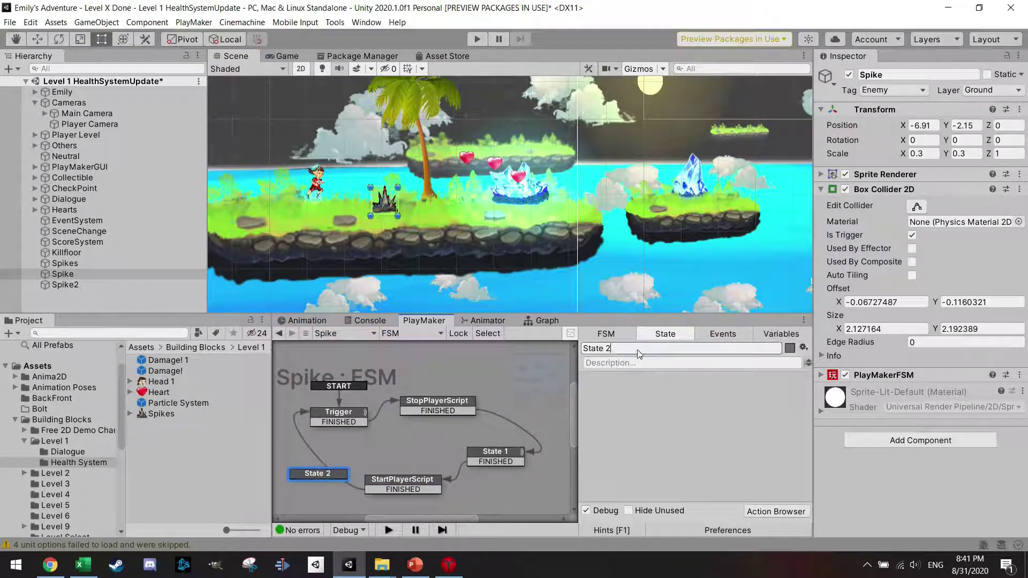
{"action": "type", "text": "Wait"}
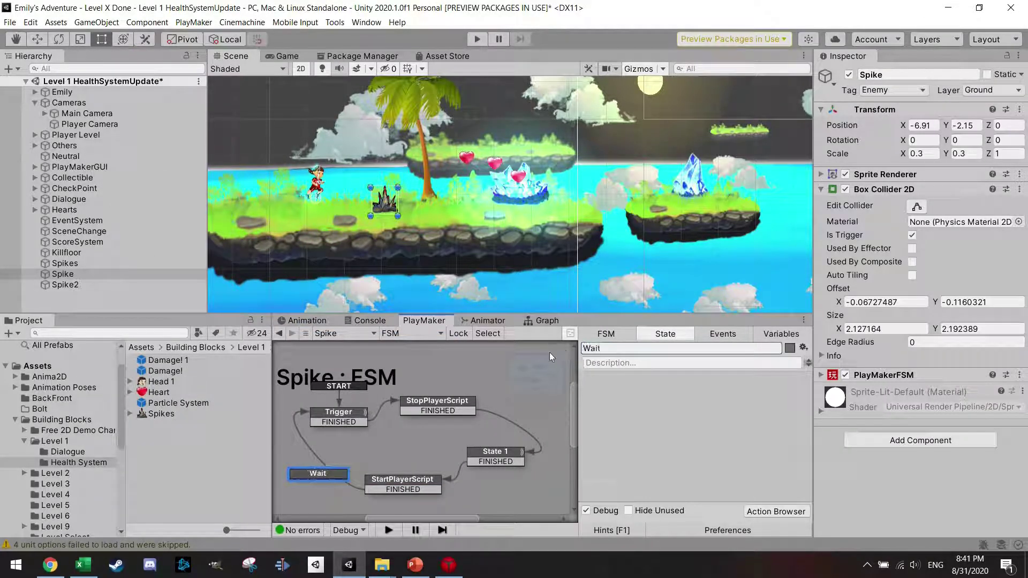
{"action": "left_click_drag", "start_coordinate": [385, 488], "coordinate": [329, 465]}
{"action": "middle_click_drag", "start_coordinate": [356, 480], "coordinate": [388, 483]}
Step: Give the Wait state a Wait action of 1.6 seconds ending with FINISHED
{"action": "left_click", "coordinate": [760, 511]}
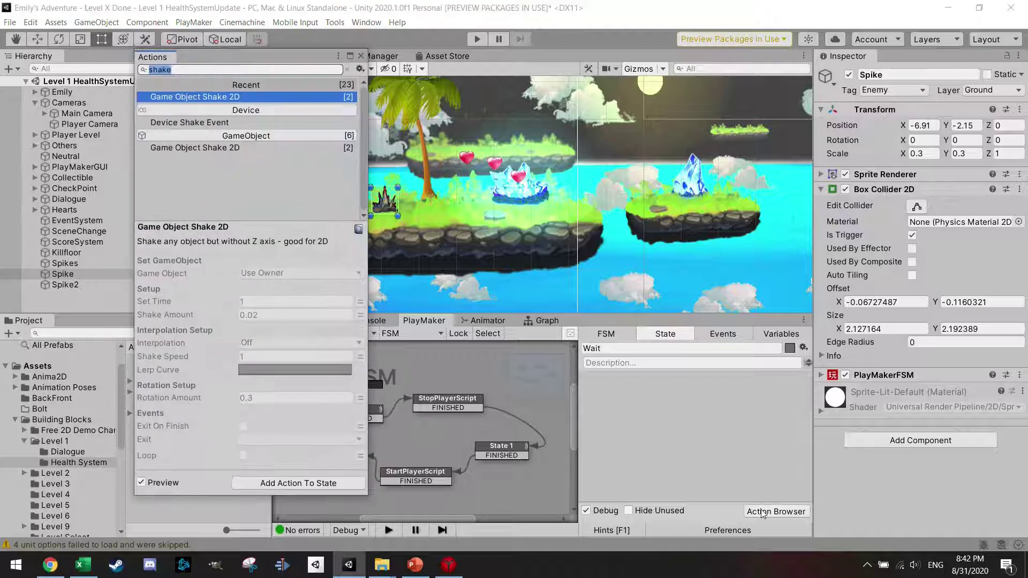
{"action": "type", "text": "wait"}
{"action": "key", "text": "Return"}
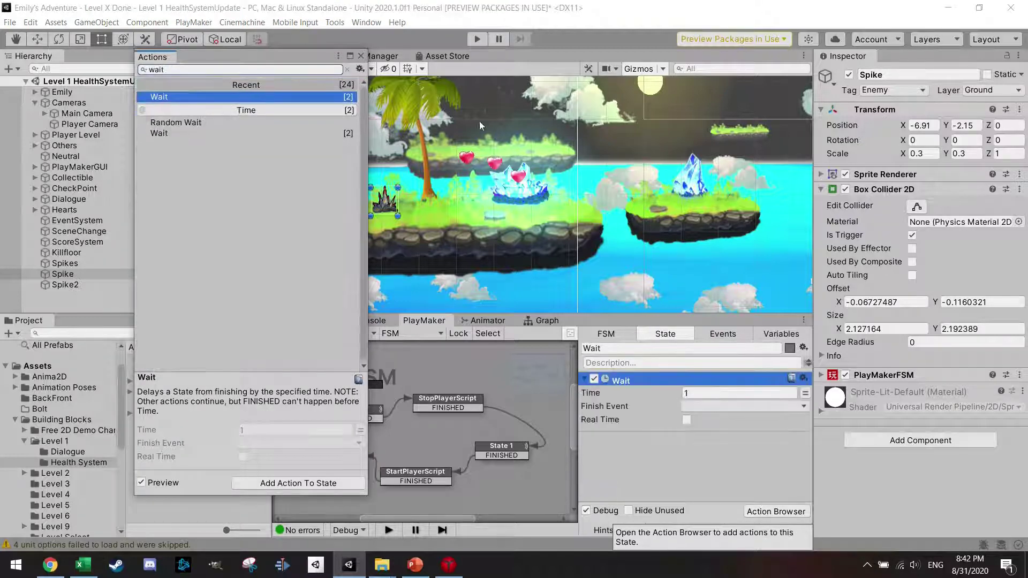
{"action": "left_click", "coordinate": [360, 55]}
{"action": "left_click", "coordinate": [676, 393]}
{"action": "type", "text": "1.6"}
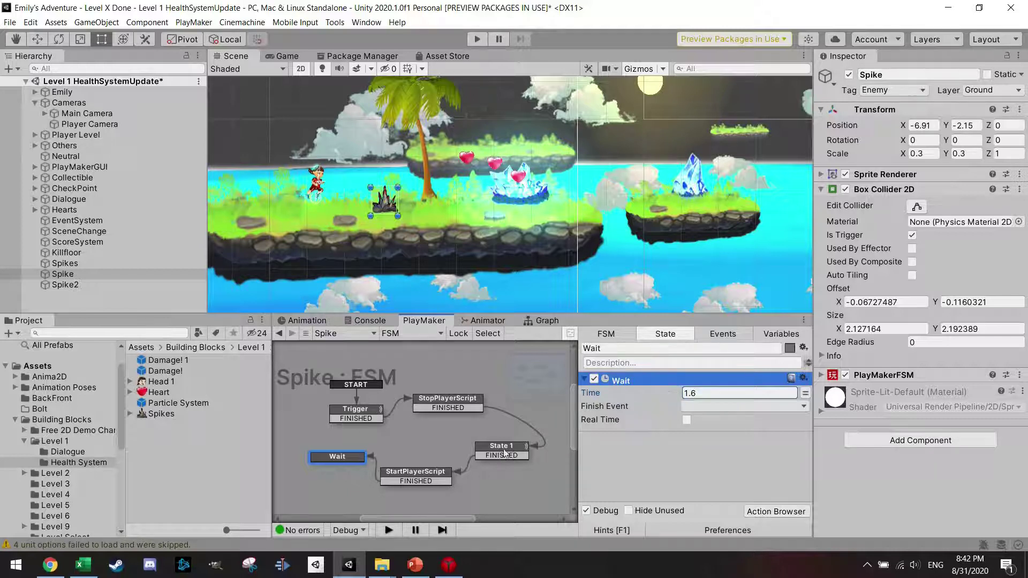
{"action": "left_click", "coordinate": [730, 406]}
{"action": "left_click", "coordinate": [717, 433]}
Step: Add a FINISHED transition from Wait back to Trigger and tidy the graph layout
{"action": "right_click", "coordinate": [346, 456]}
{"action": "mouse_move", "coordinate": [398, 333]}
{"action": "left_click", "coordinate": [516, 336]}
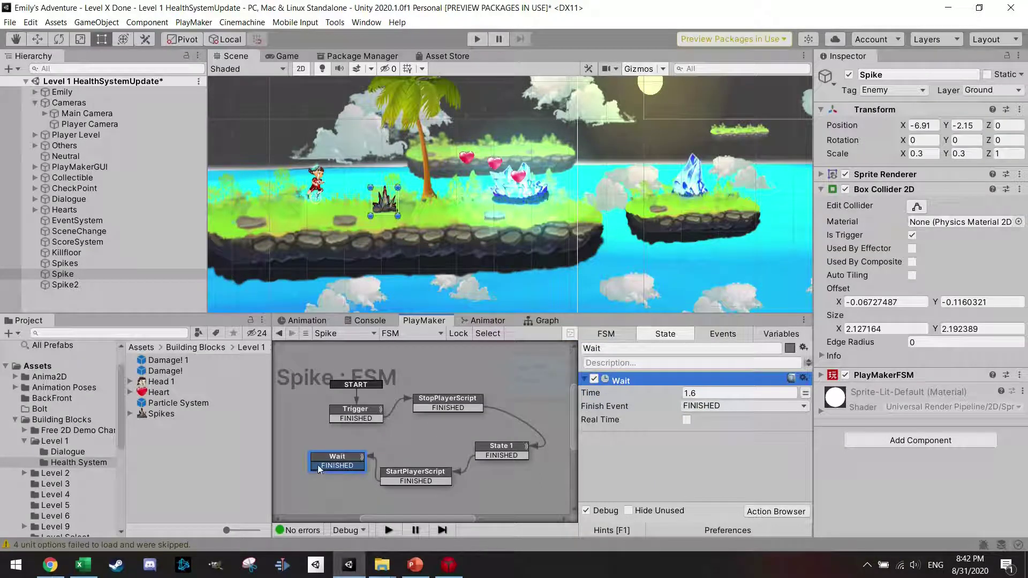
{"action": "left_click_drag", "start_coordinate": [315, 464], "coordinate": [348, 421]}
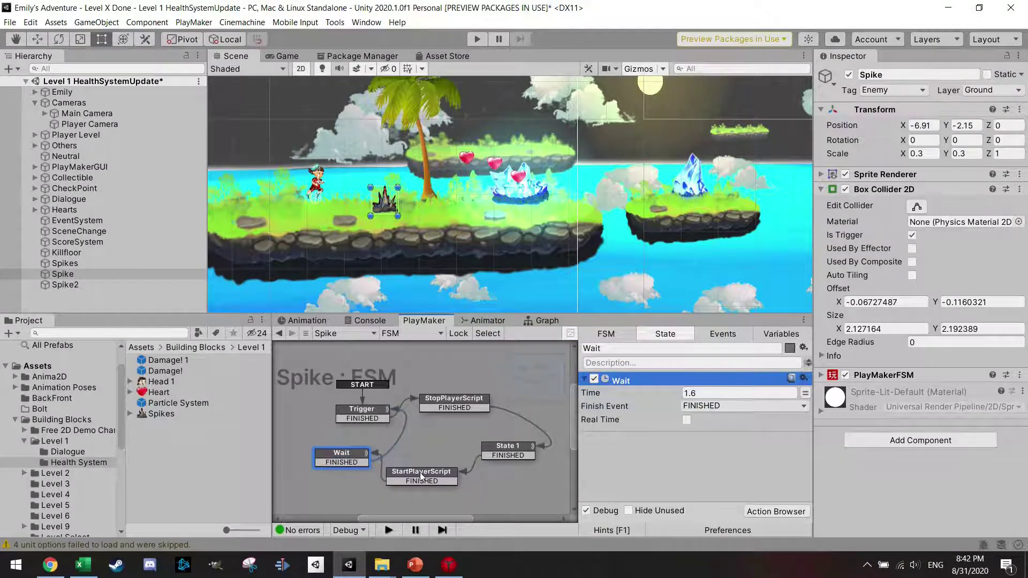
{"action": "left_click_drag", "start_coordinate": [423, 477], "coordinate": [436, 482]}
{"action": "left_click", "coordinate": [495, 456]}
{"action": "left_click_drag", "start_coordinate": [467, 409], "coordinate": [465, 406]}
Step: Rename State 1 to 'Bounce/Spawn Effect' and scroll through its actions
{"action": "left_click_drag", "start_coordinate": [497, 451], "coordinate": [512, 445]}
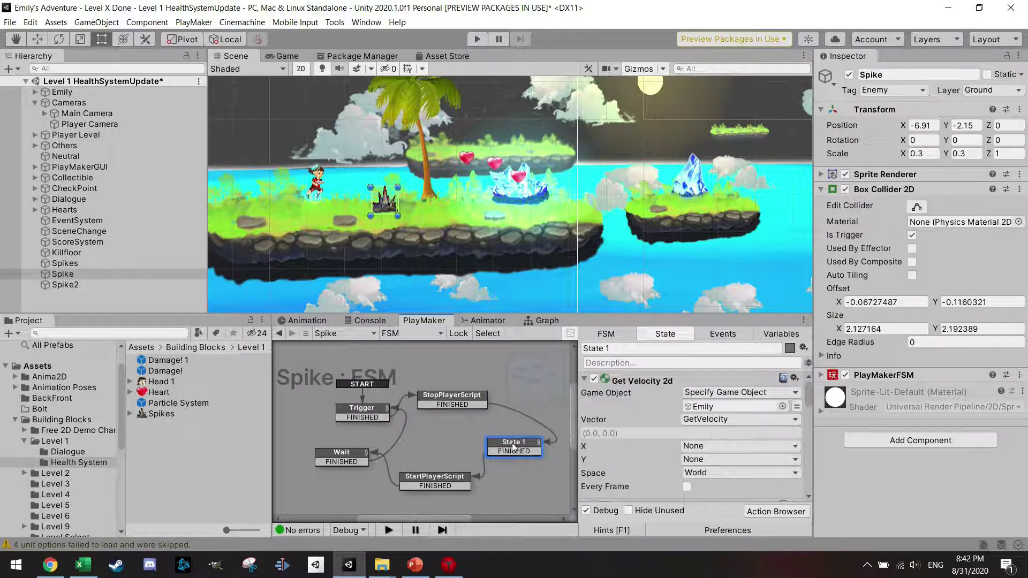
{"action": "left_click", "coordinate": [634, 347]}
{"action": "type", "text": "Bo"}
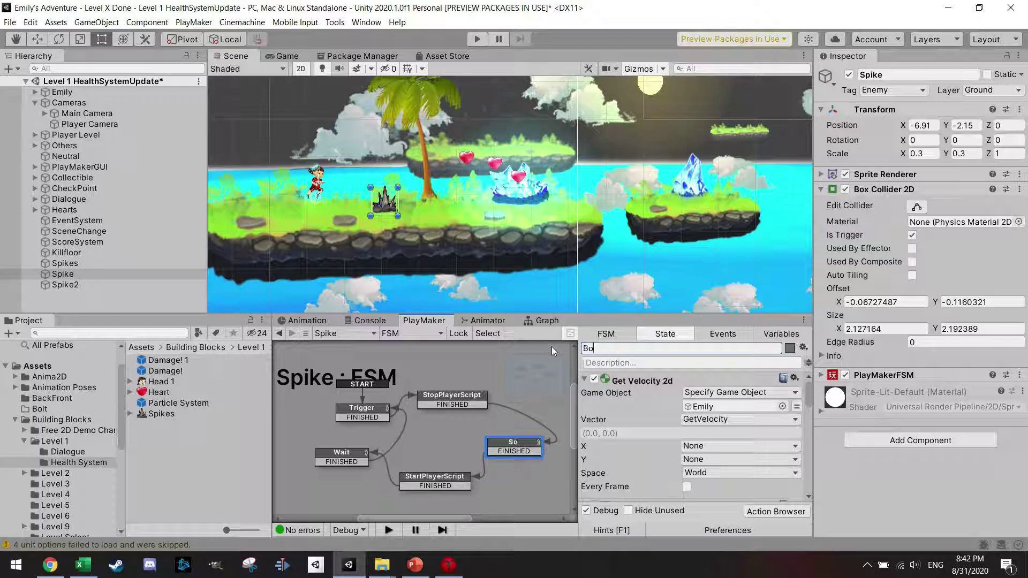
{"action": "type", "text": "unce/Spawn "}
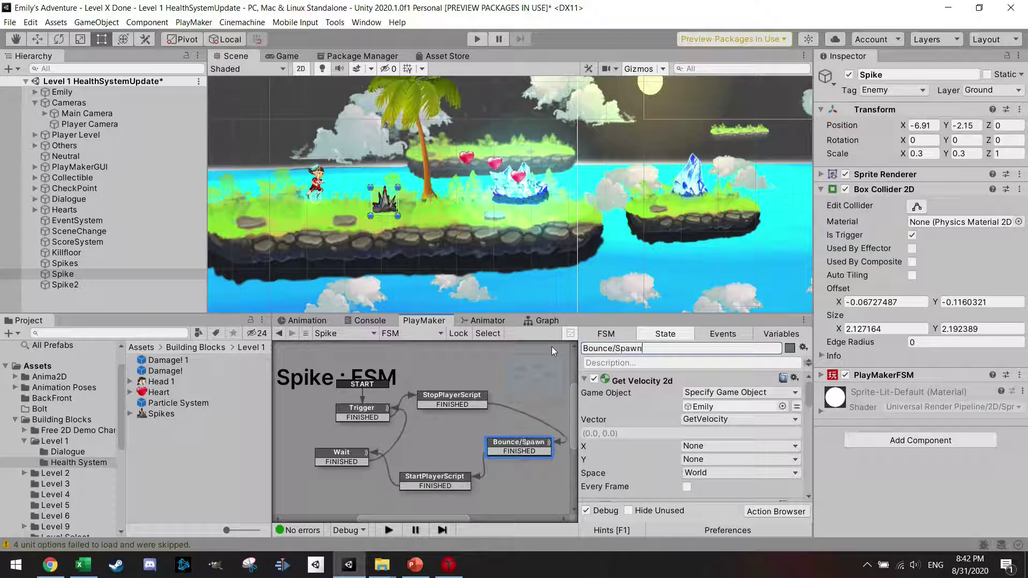
{"action": "type", "text": "Effect"}
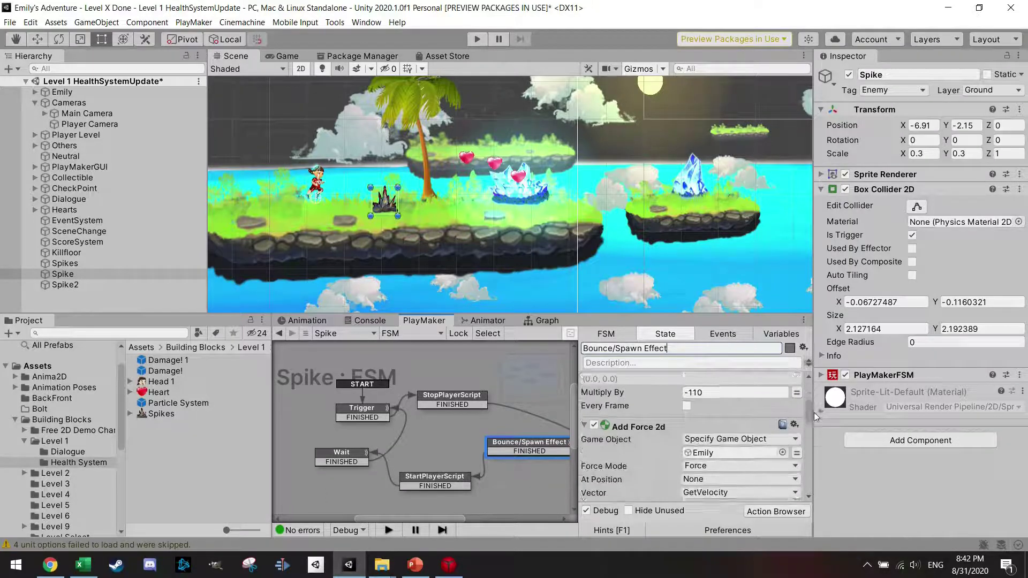
{"action": "left_click_drag", "start_coordinate": [814, 413], "coordinate": [811, 467]}
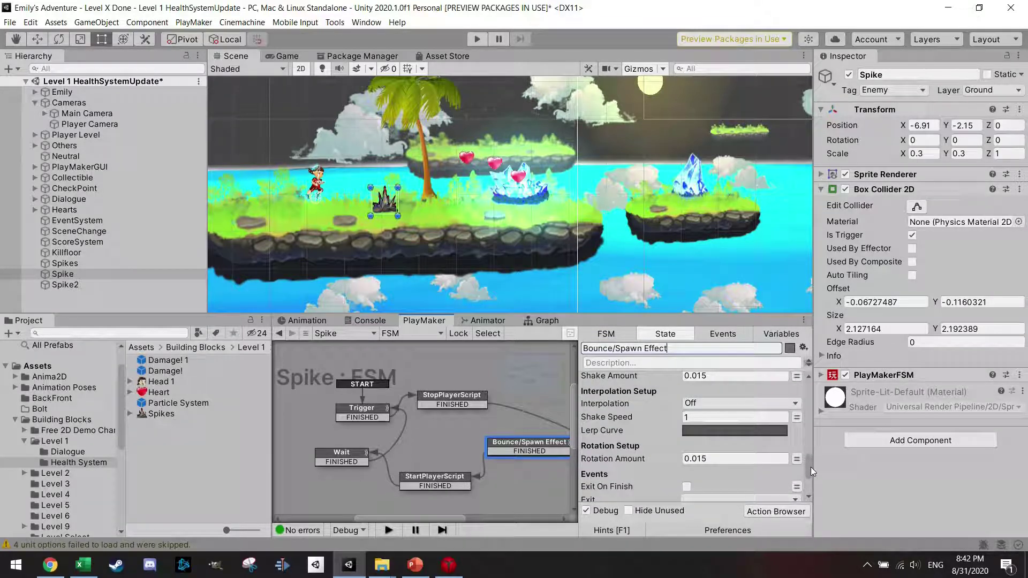
{"action": "left_click_drag", "start_coordinate": [810, 467], "coordinate": [810, 461]}
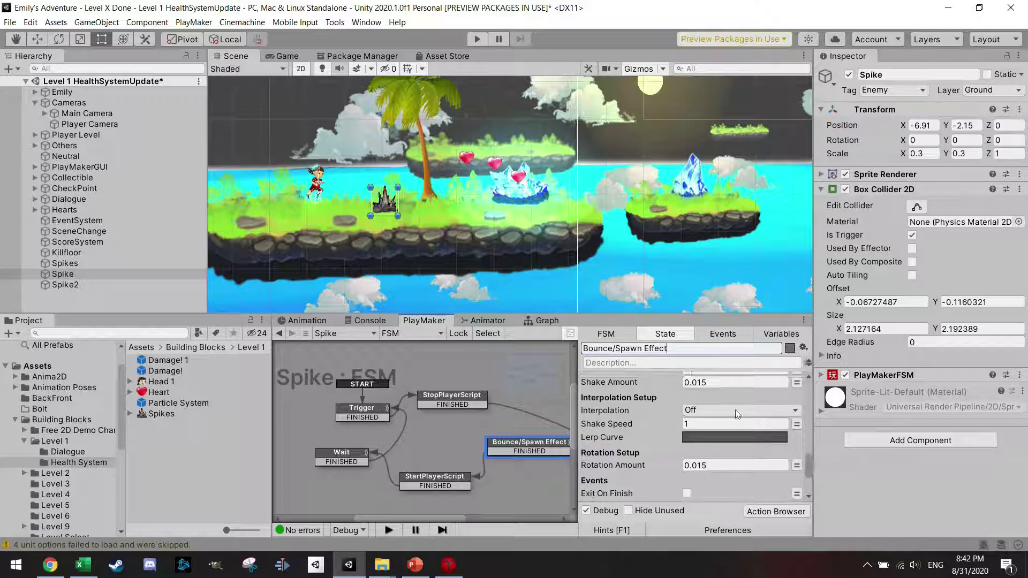
Step: Enter Play mode and walk and jump Emily into the spikes until she loses a heart
{"action": "left_click", "coordinate": [476, 39]}
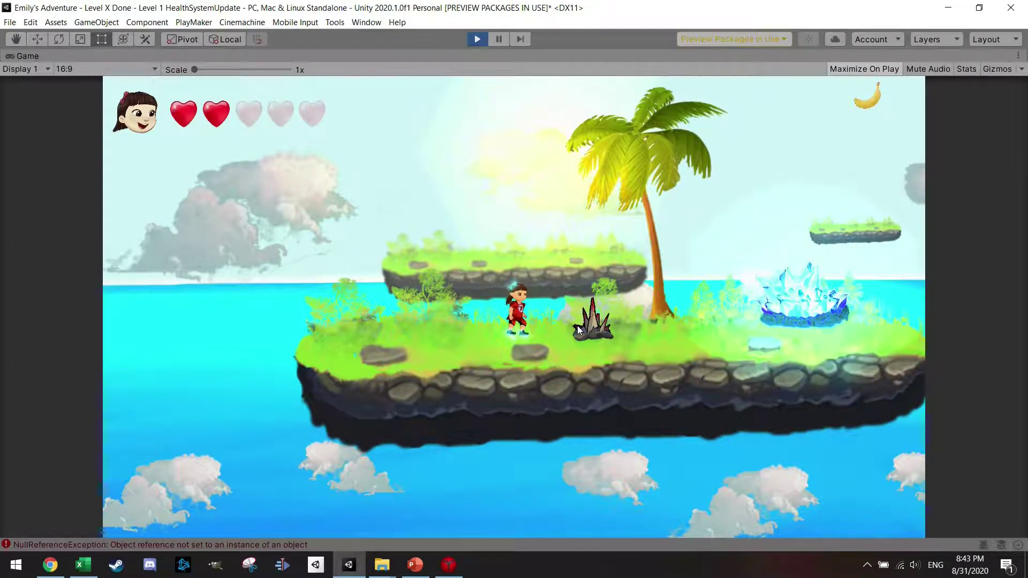
{"action": "key", "text": "Right"}
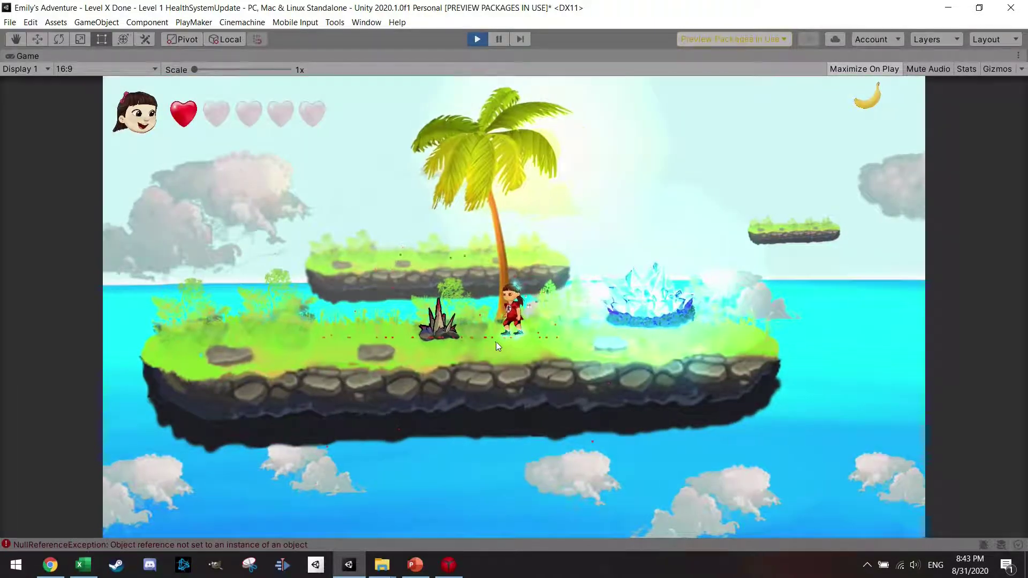
{"action": "key", "text": "Left"}
{"action": "key", "text": "space"}
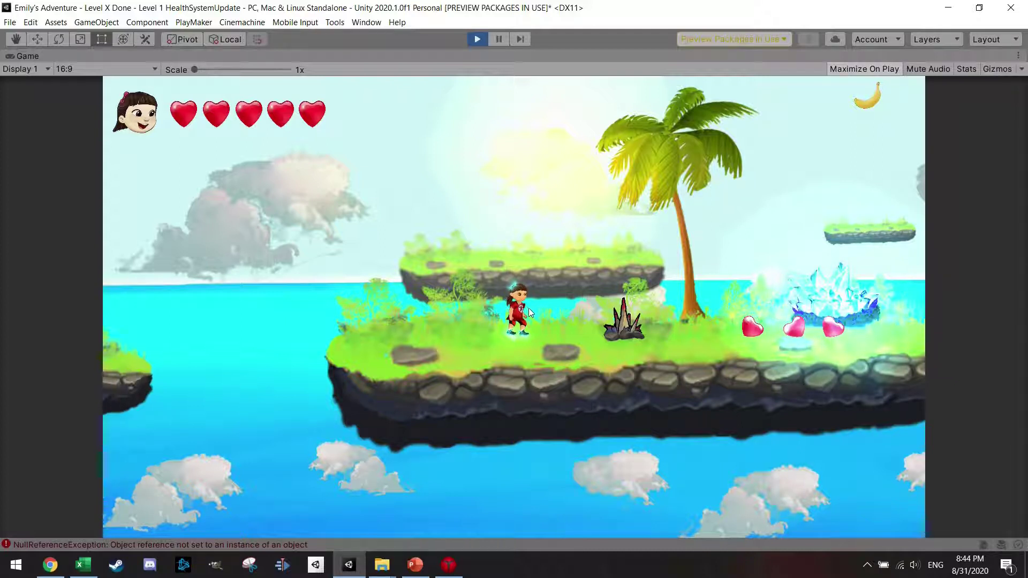
{"action": "key", "text": "space"}
{"action": "key", "text": "Right"}
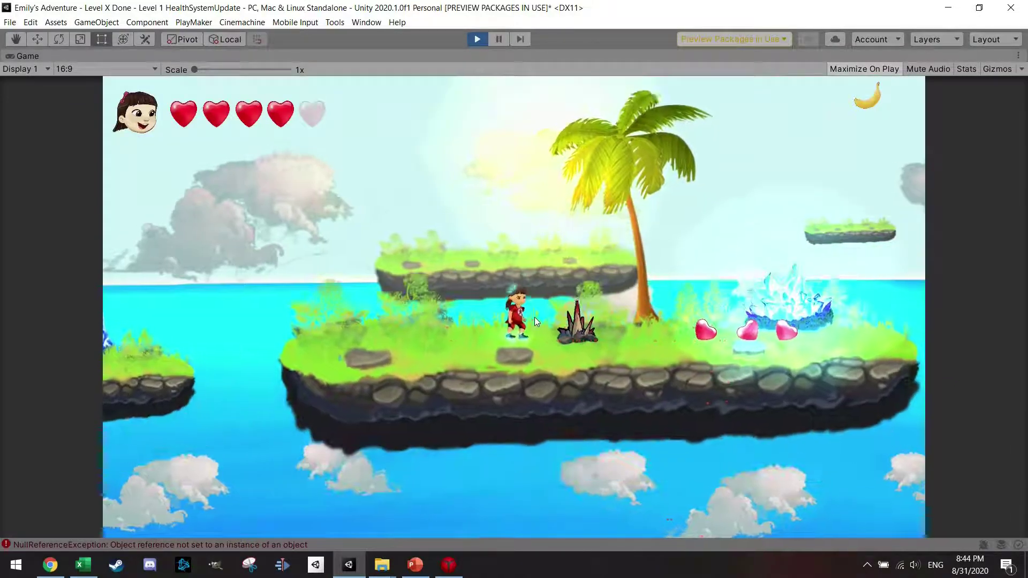
{"action": "key", "text": "Right"}
Step: Walk and jump Emily back and forth through the spikes, draining her to one heart
{"action": "key", "text": "Left"}
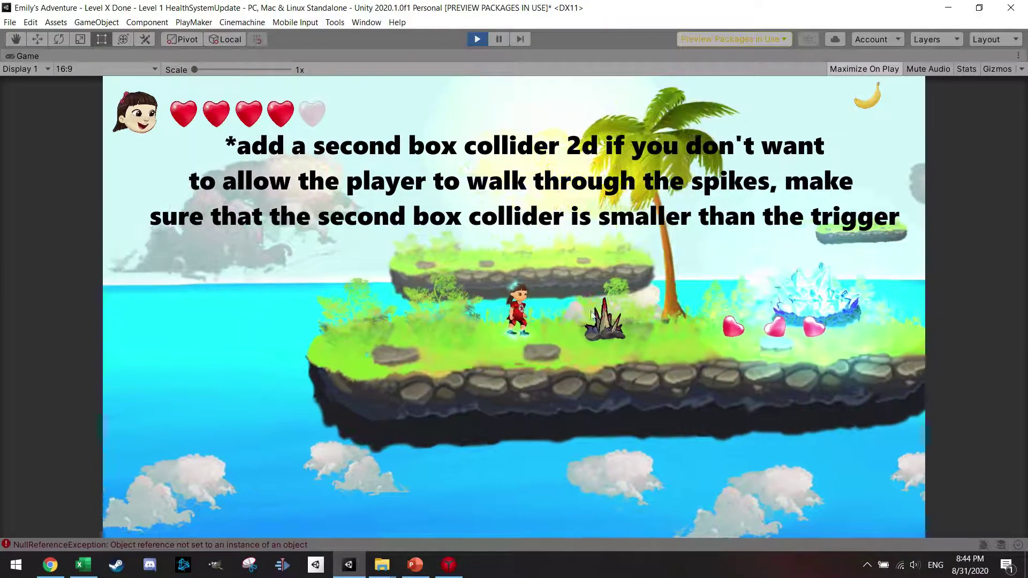
{"action": "key", "text": "Right"}
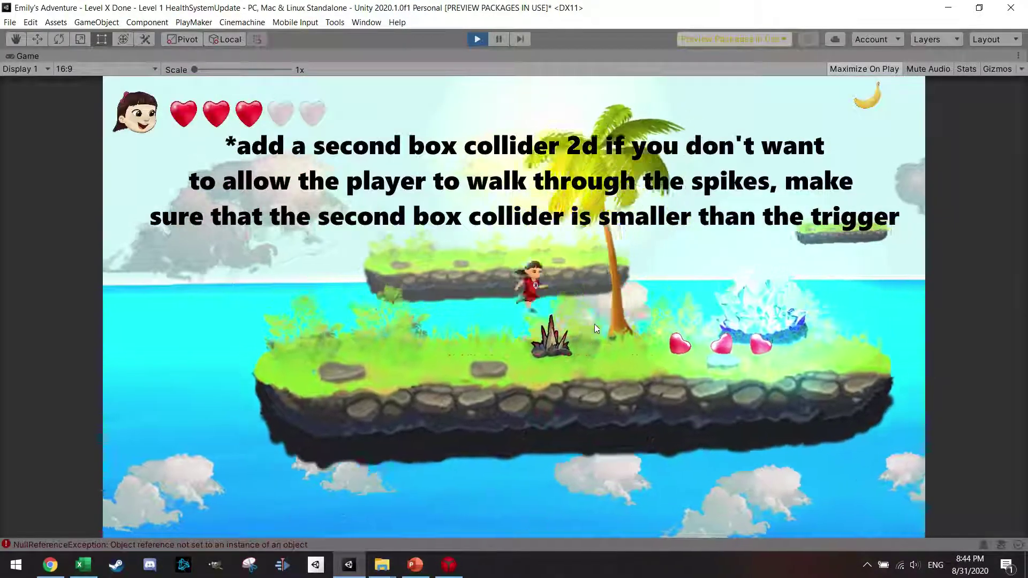
{"action": "key", "text": "Left"}
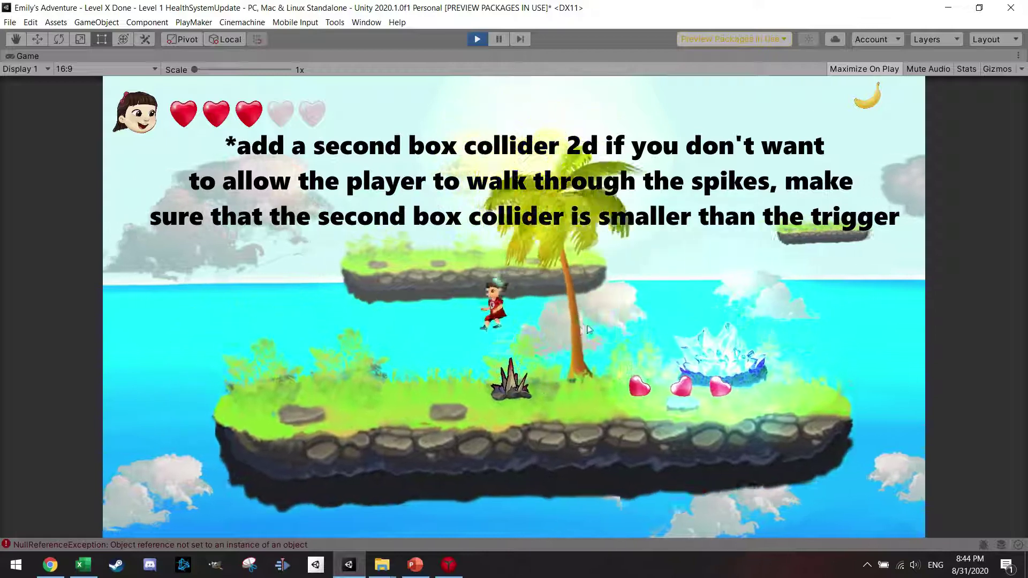
{"action": "key", "text": "Right"}
{"action": "key", "text": "space"}
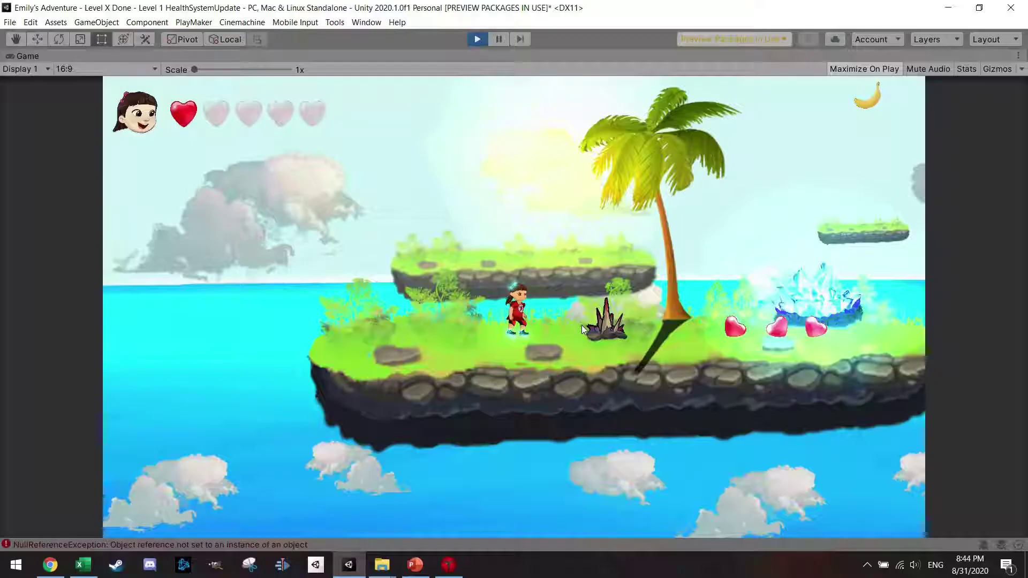
Step: With hearts restored, jump and walk Emily into the spikes until two hearts remain
{"action": "key", "text": "space"}
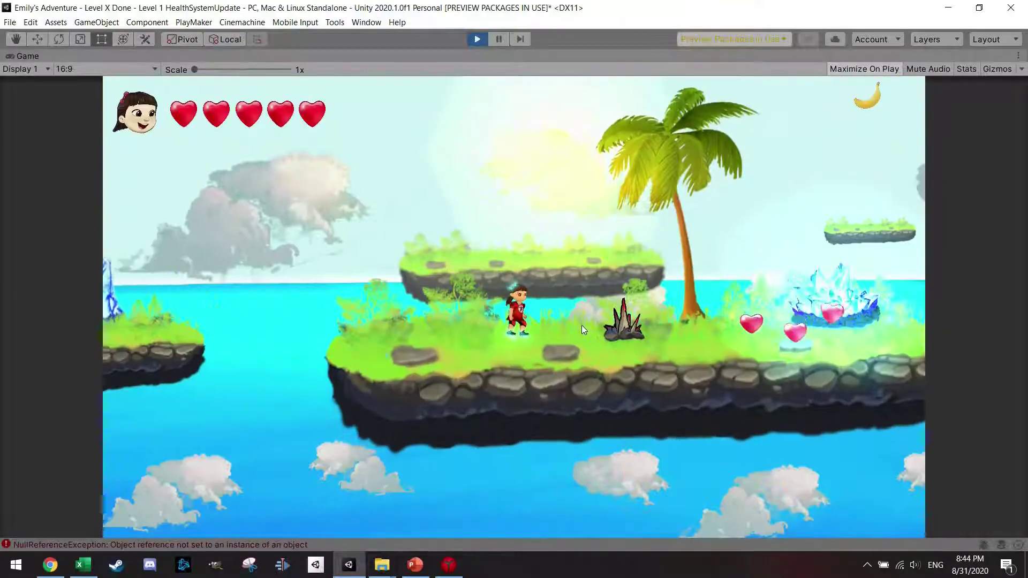
{"action": "key", "text": "Right"}
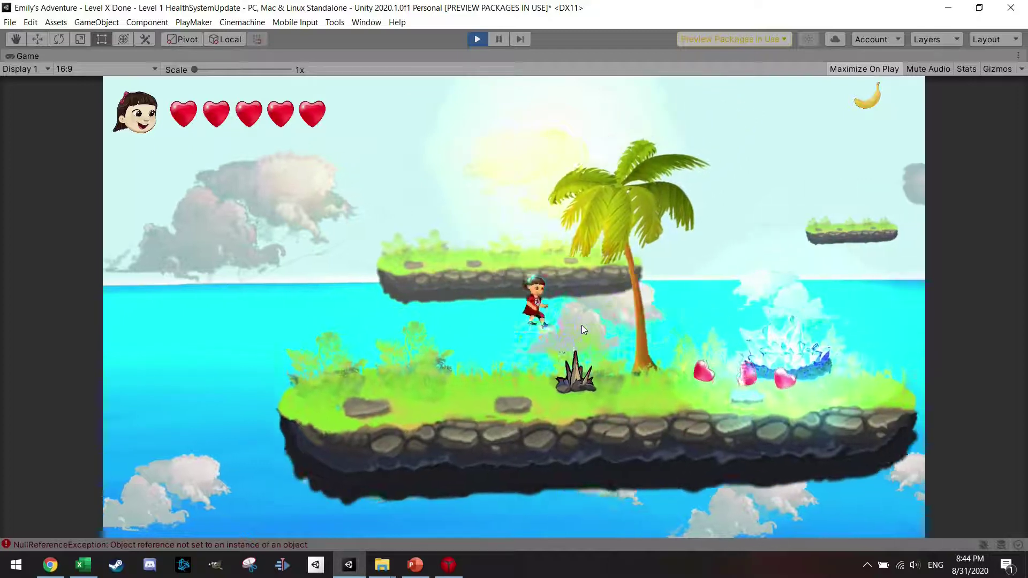
{"action": "key", "text": "Right"}
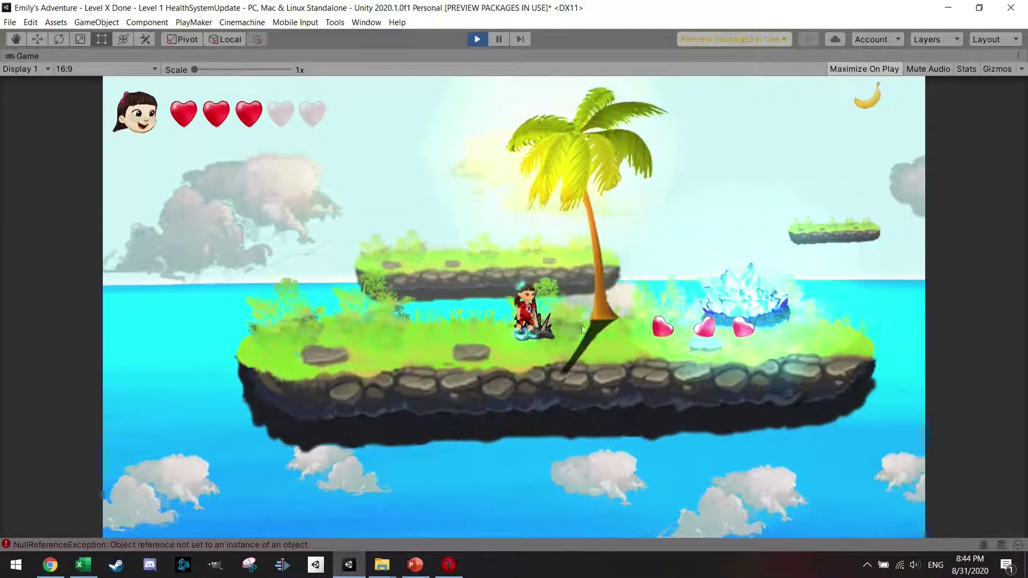
{"action": "key", "text": "Right"}
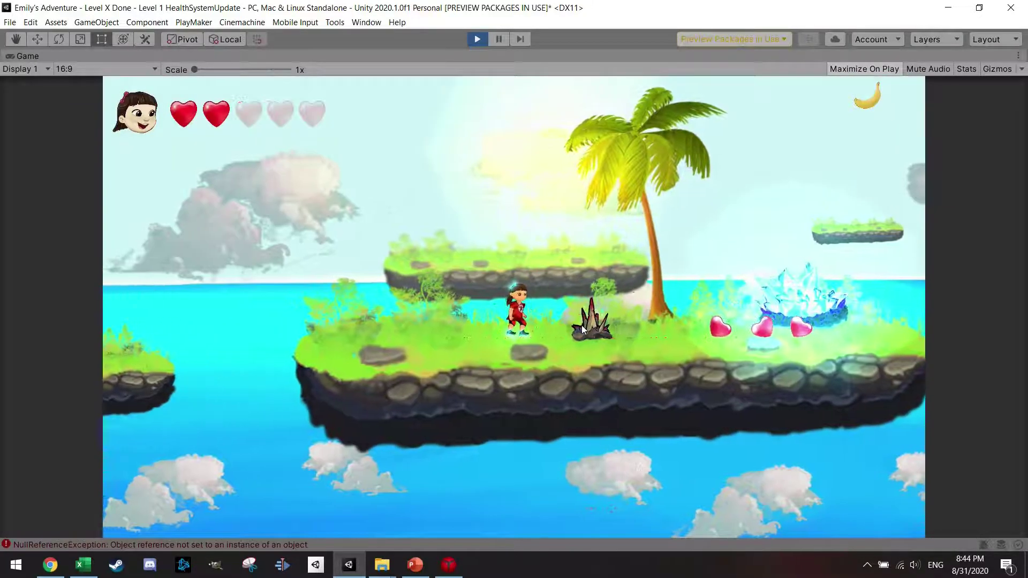